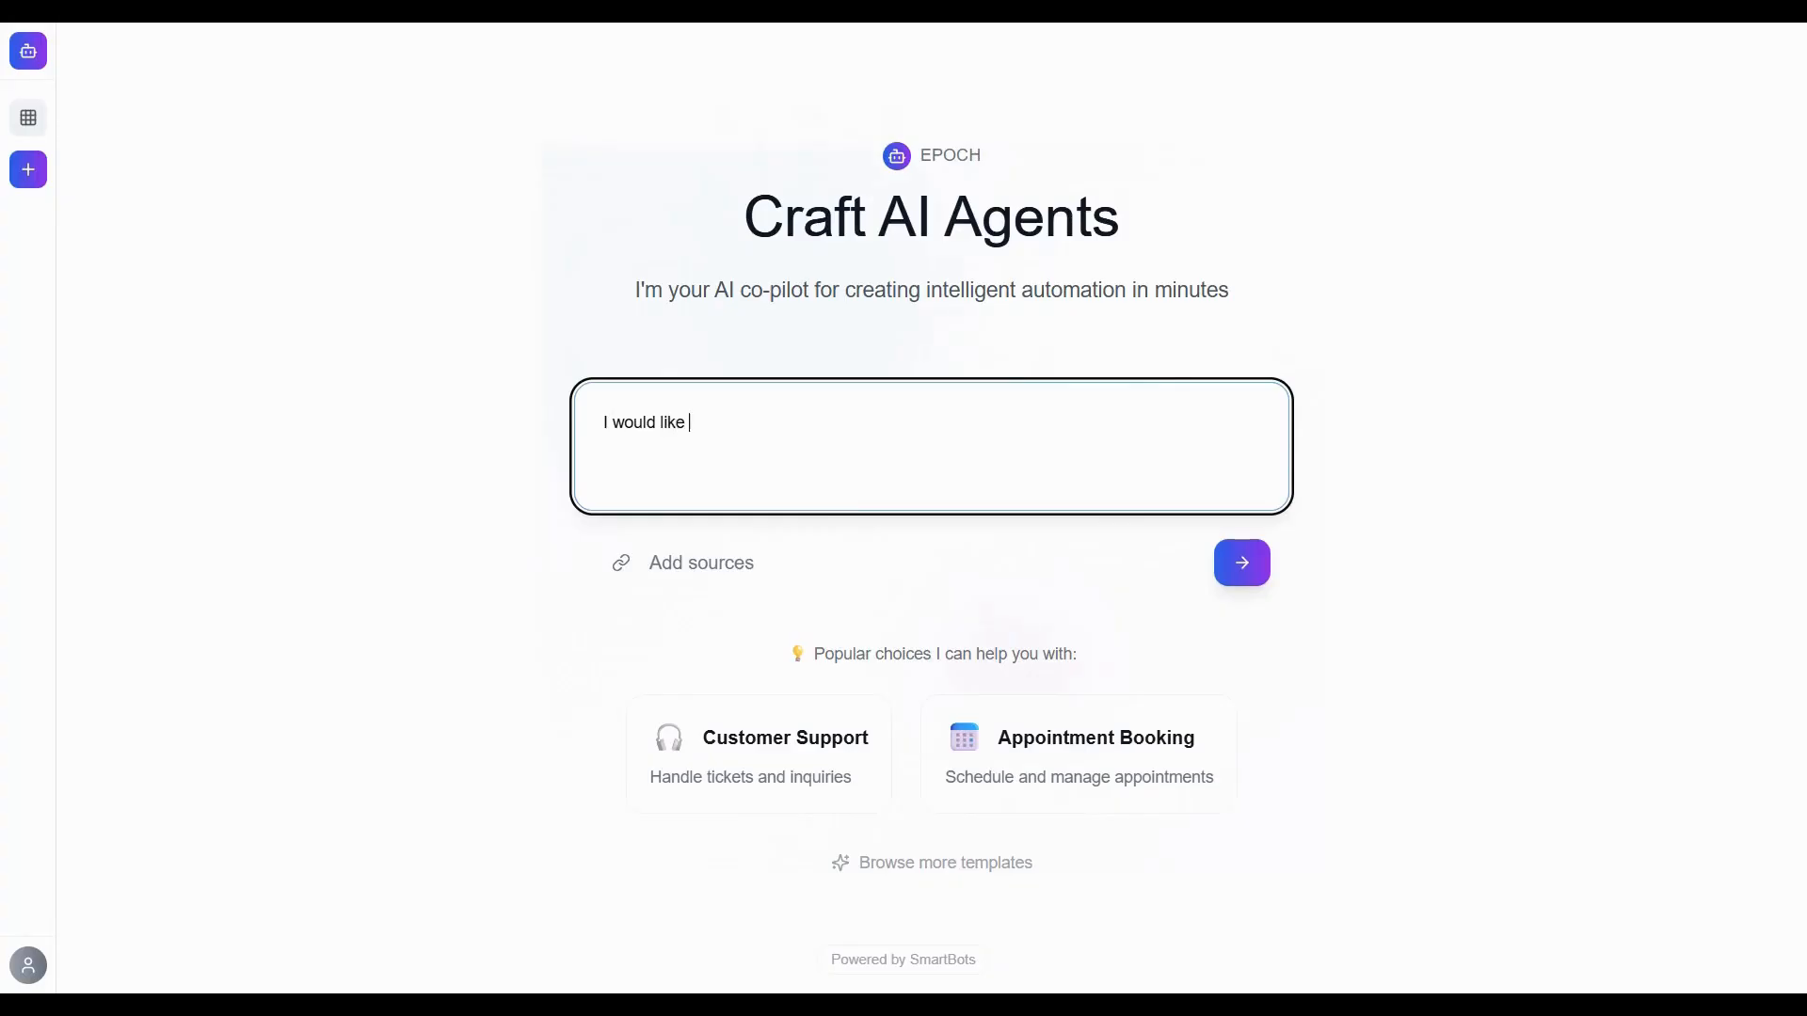
# Describe a customer support agent for a telecom company handling new connections, billing details, simple queries and basic connectivity troubleshooting, and submit it.
pyautogui.write('a customer support age')
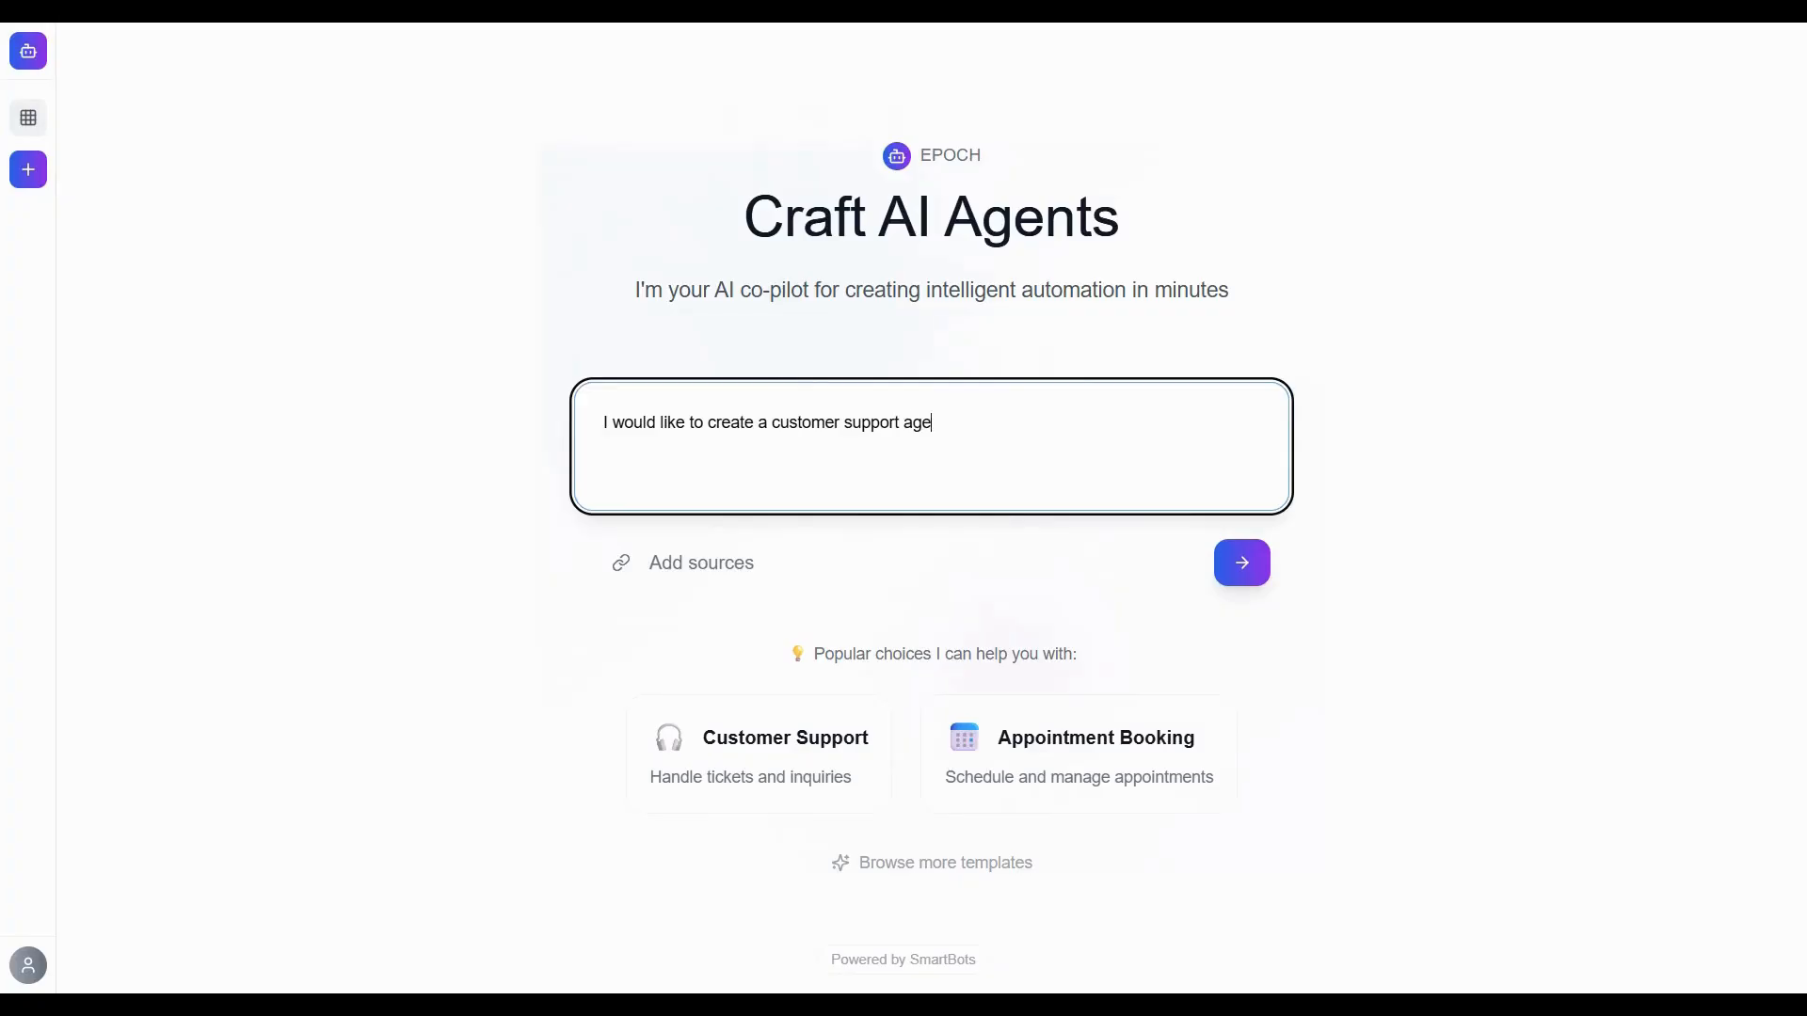
pyautogui.write('nt for a telecom company. It should have the following processes:')
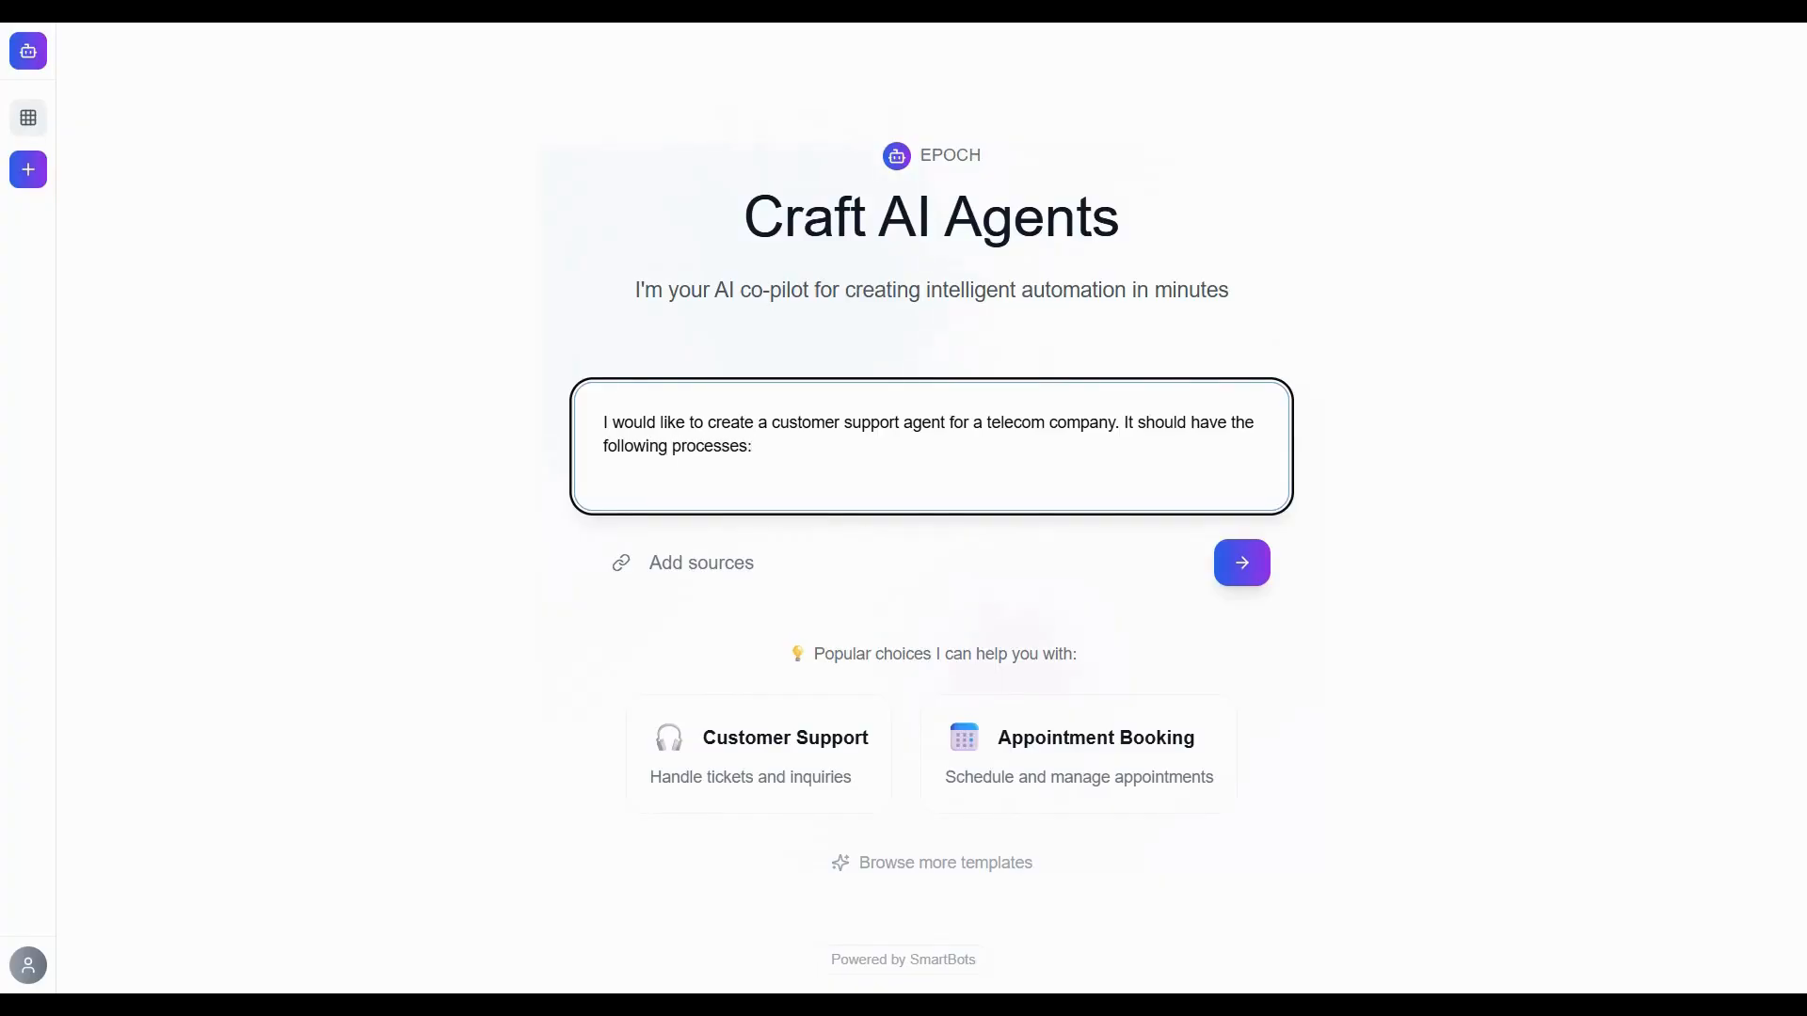
pyautogui.write(' order a new connection,')
pyautogui.write('view')
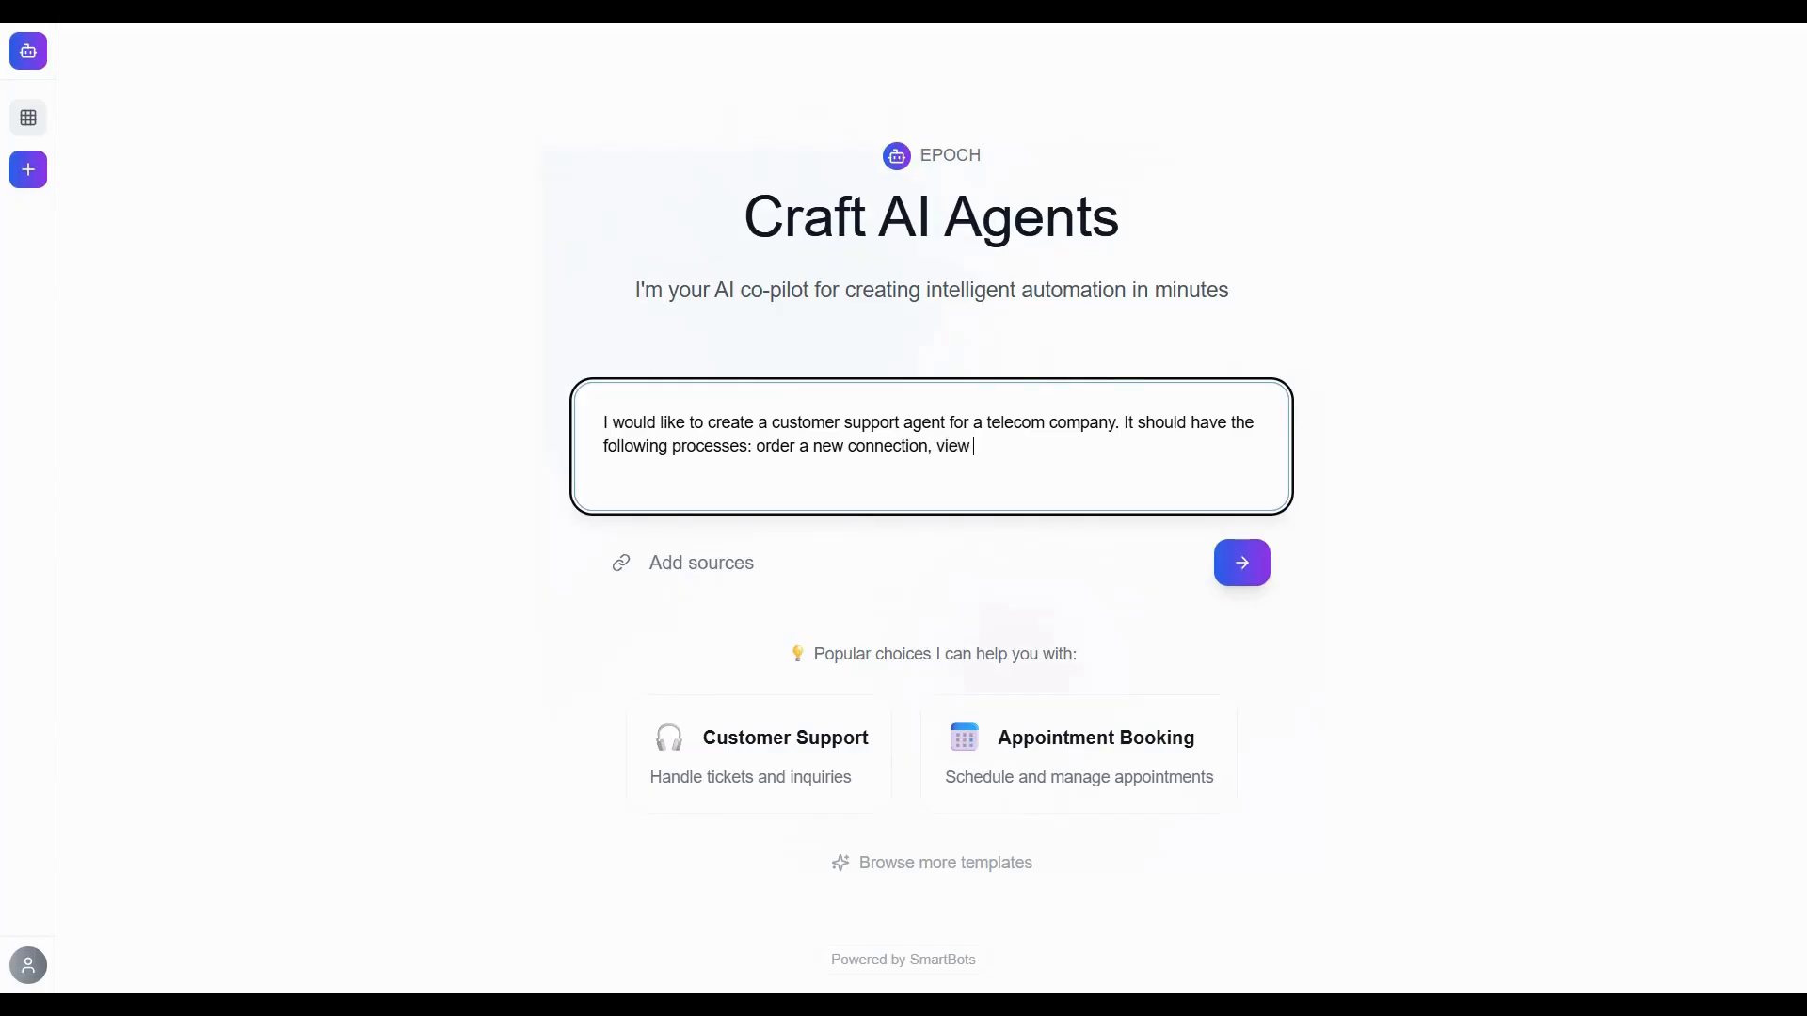
pyautogui.write(' billing details, answer simple queries')
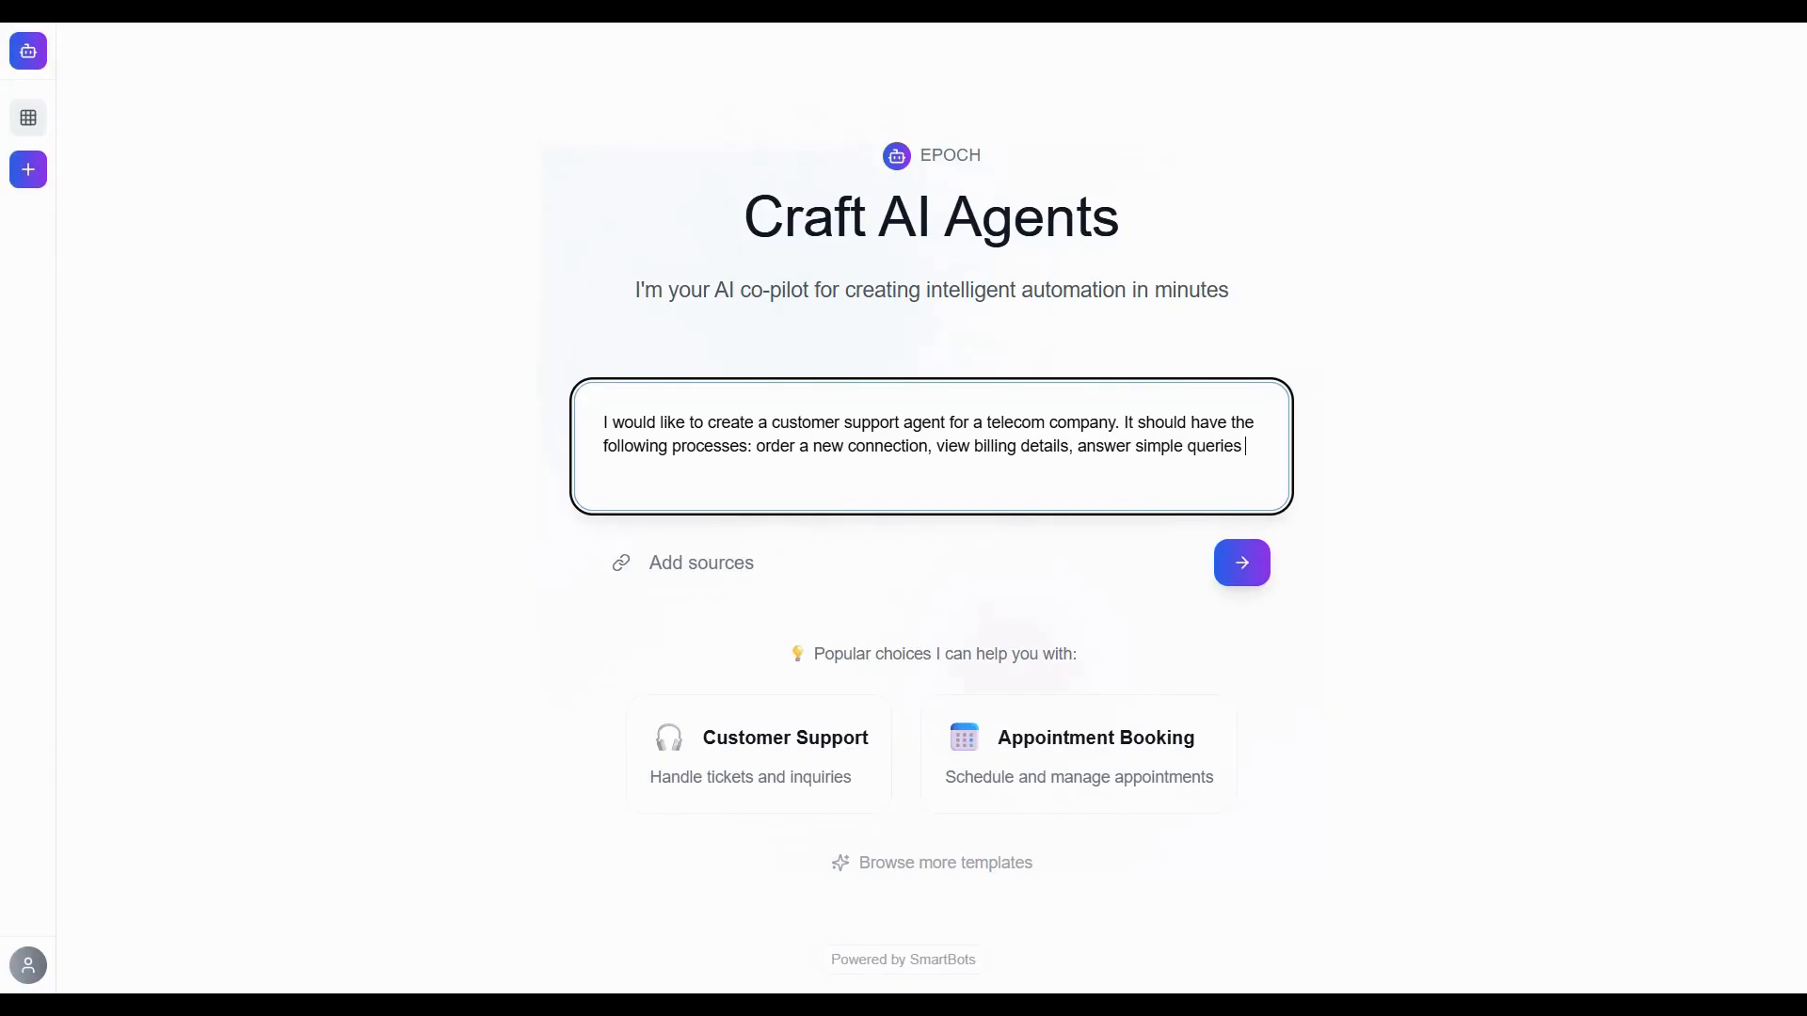
pyautogui.write(' and troubleshoot basic conne')
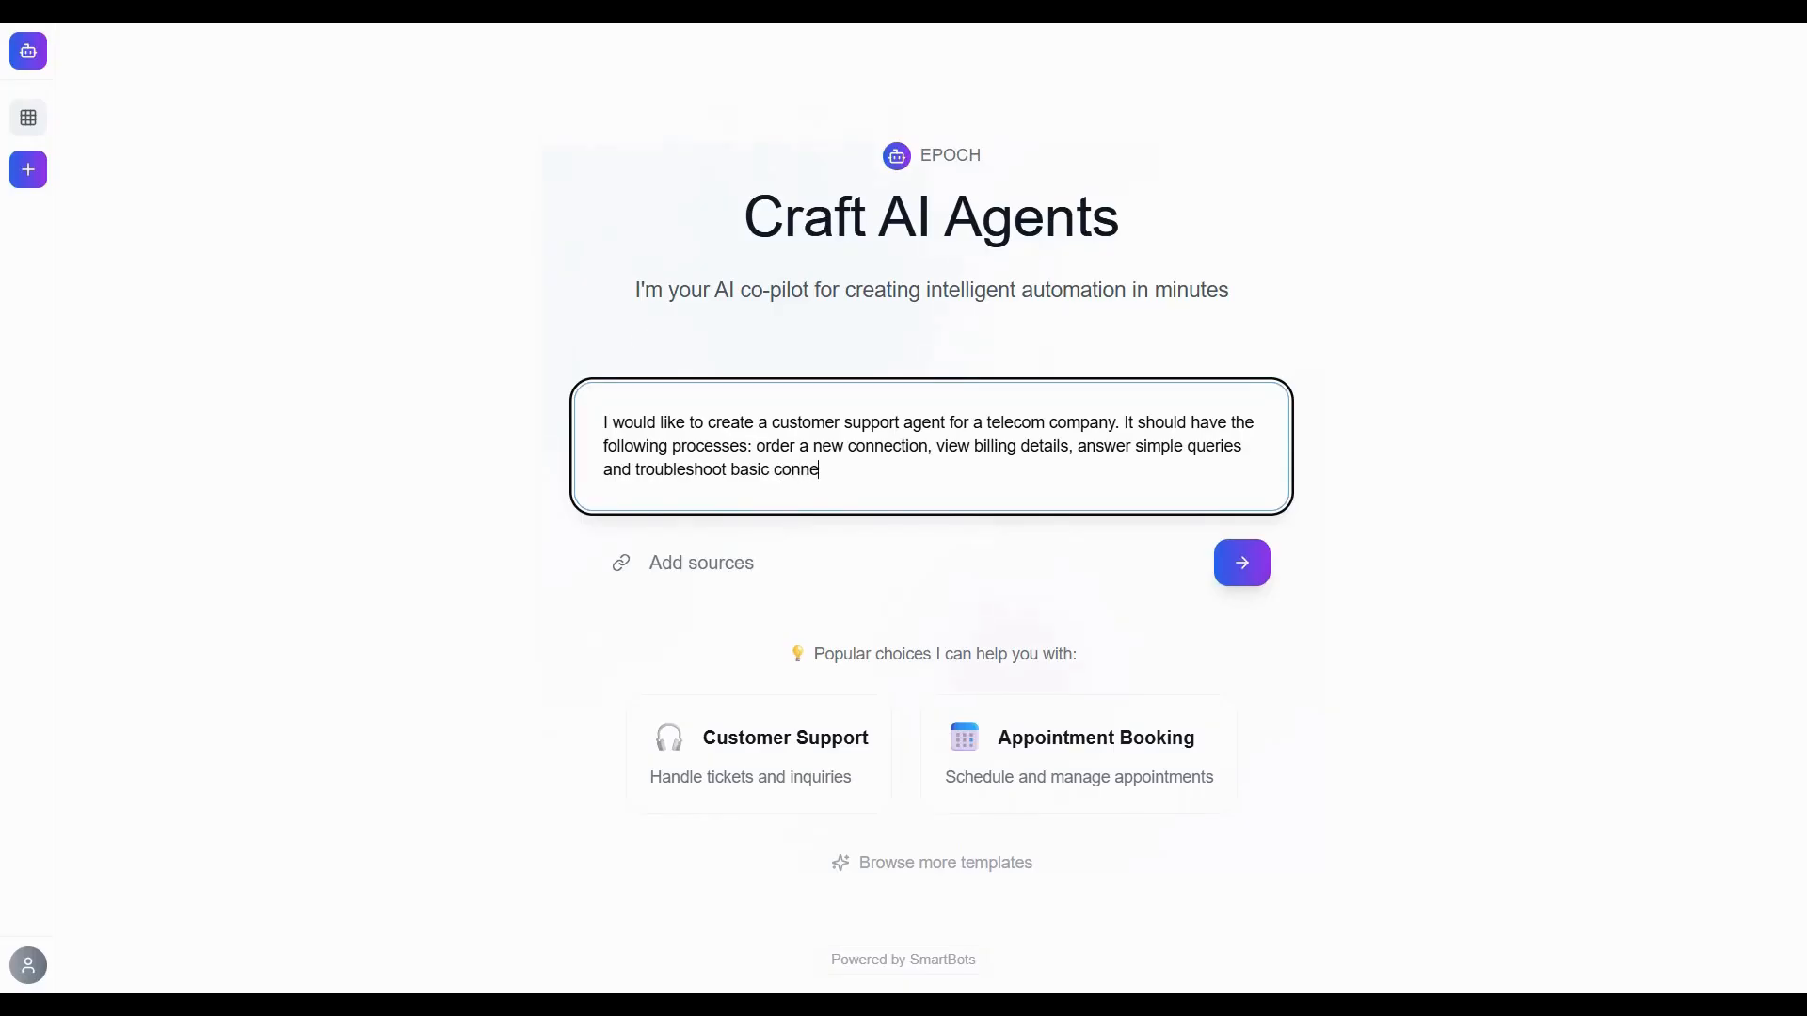
pyautogui.write('ctivity issues.')
pyautogui.click(1242, 563)
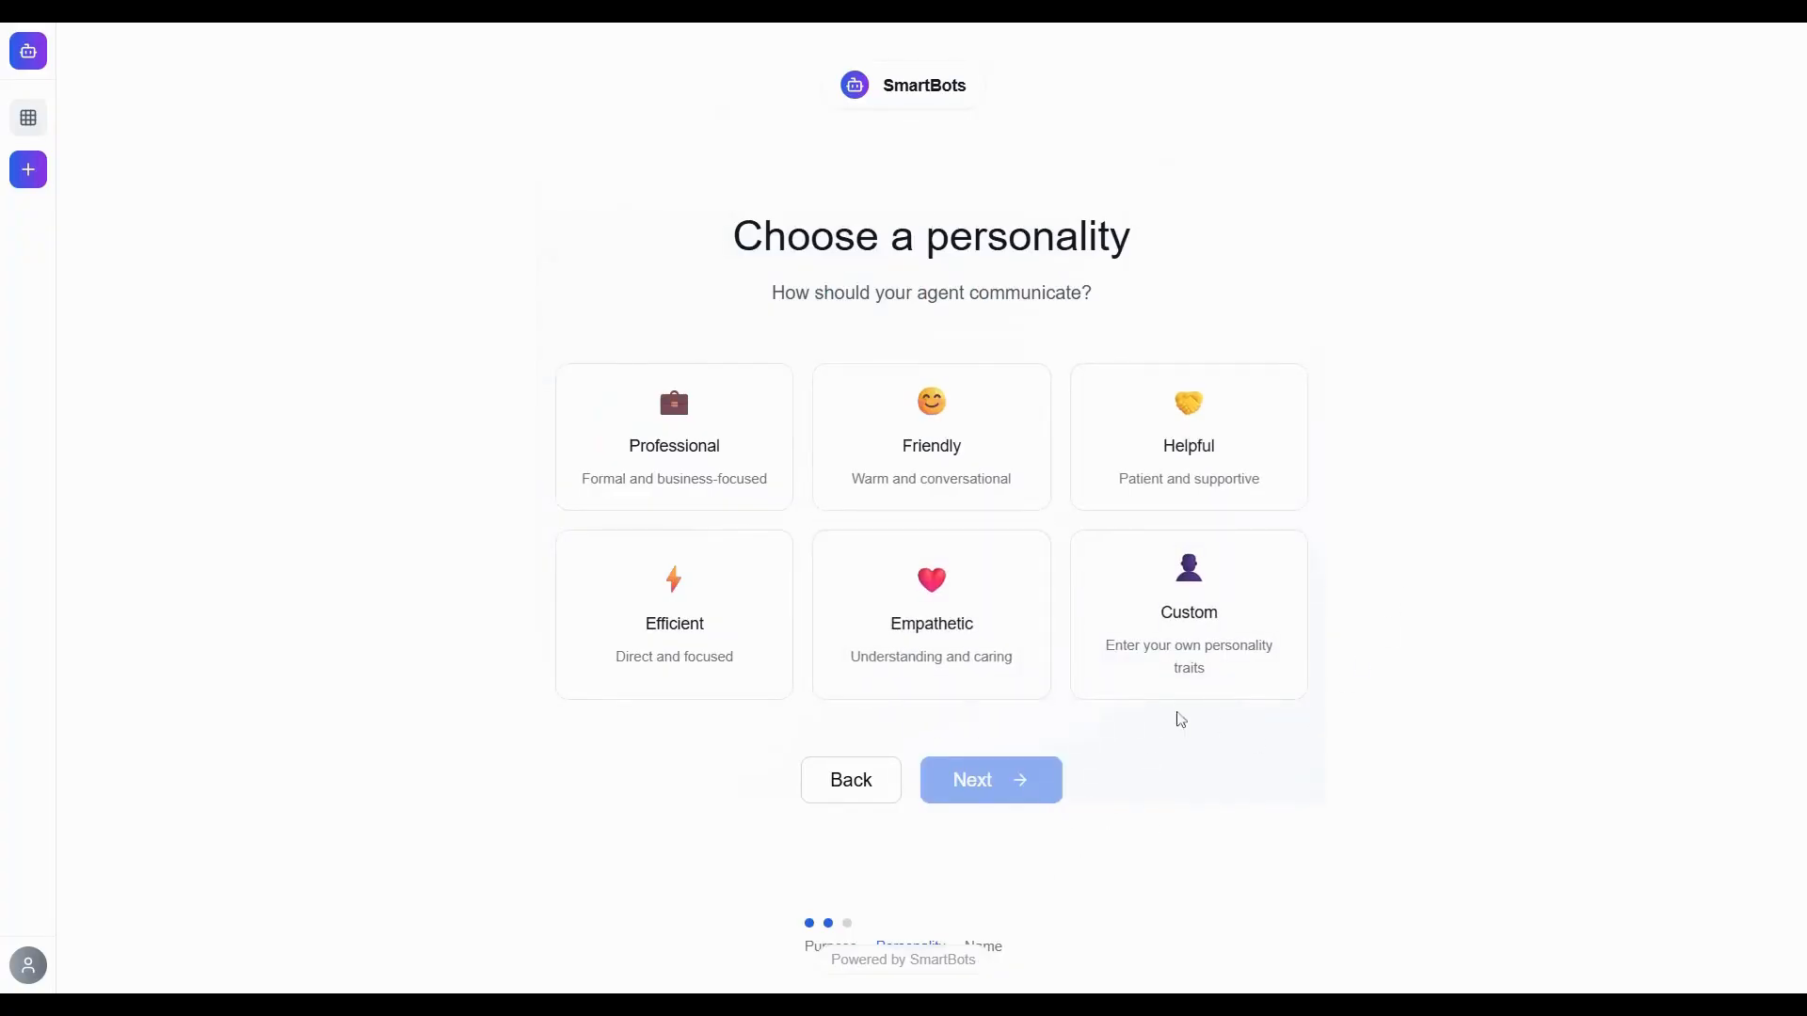
# Choose the Empathetic personality, name the agent TeleHelper, and build it.
pyautogui.click(969, 574)
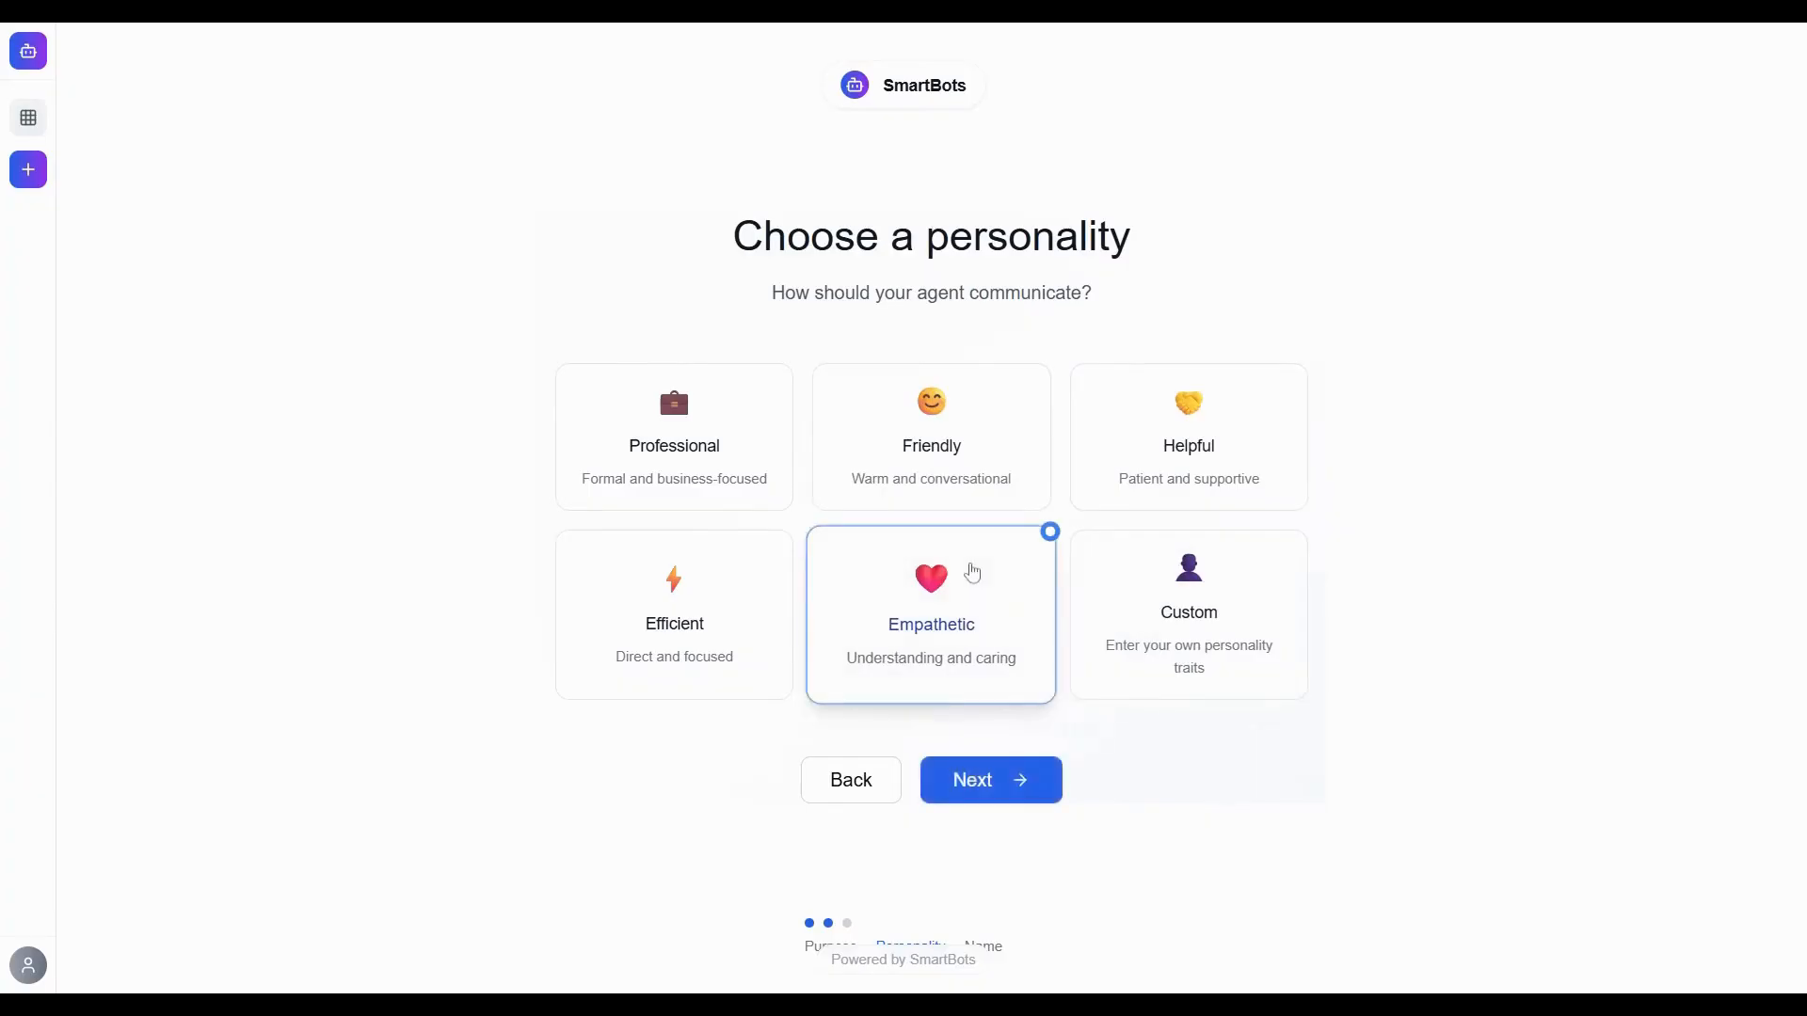
pyautogui.click(986, 781)
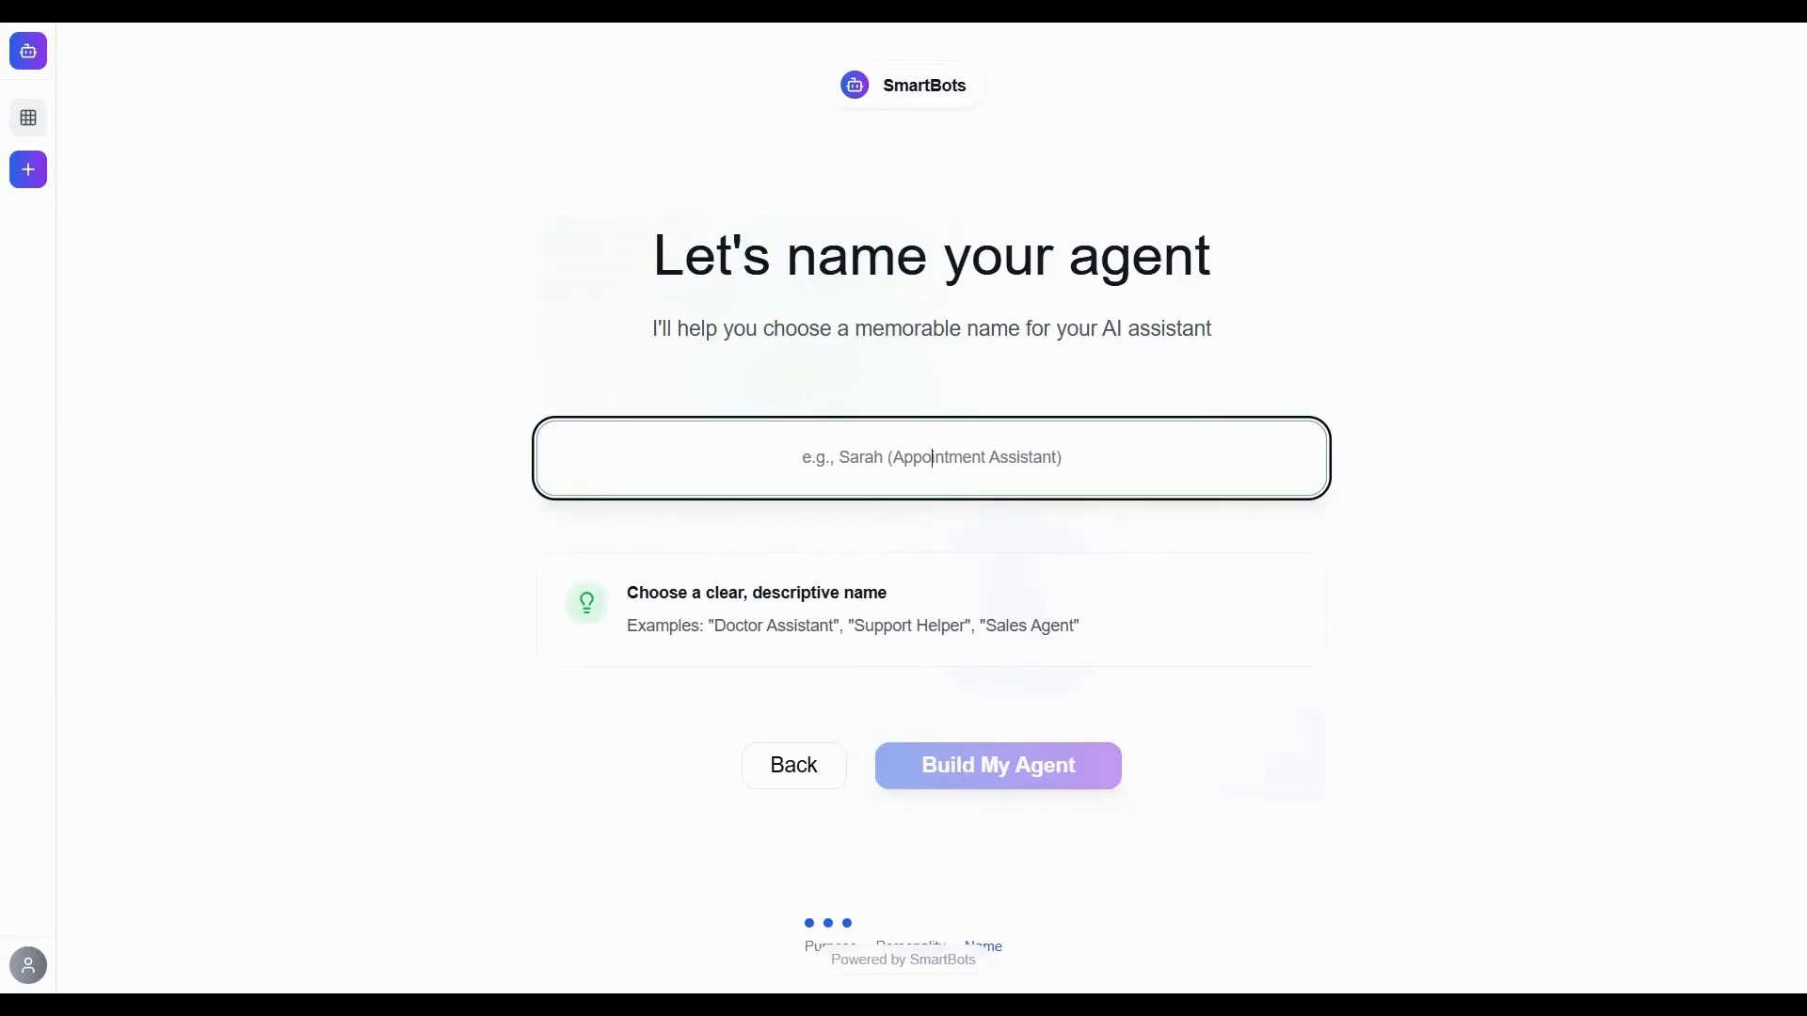
pyautogui.write('Tele')
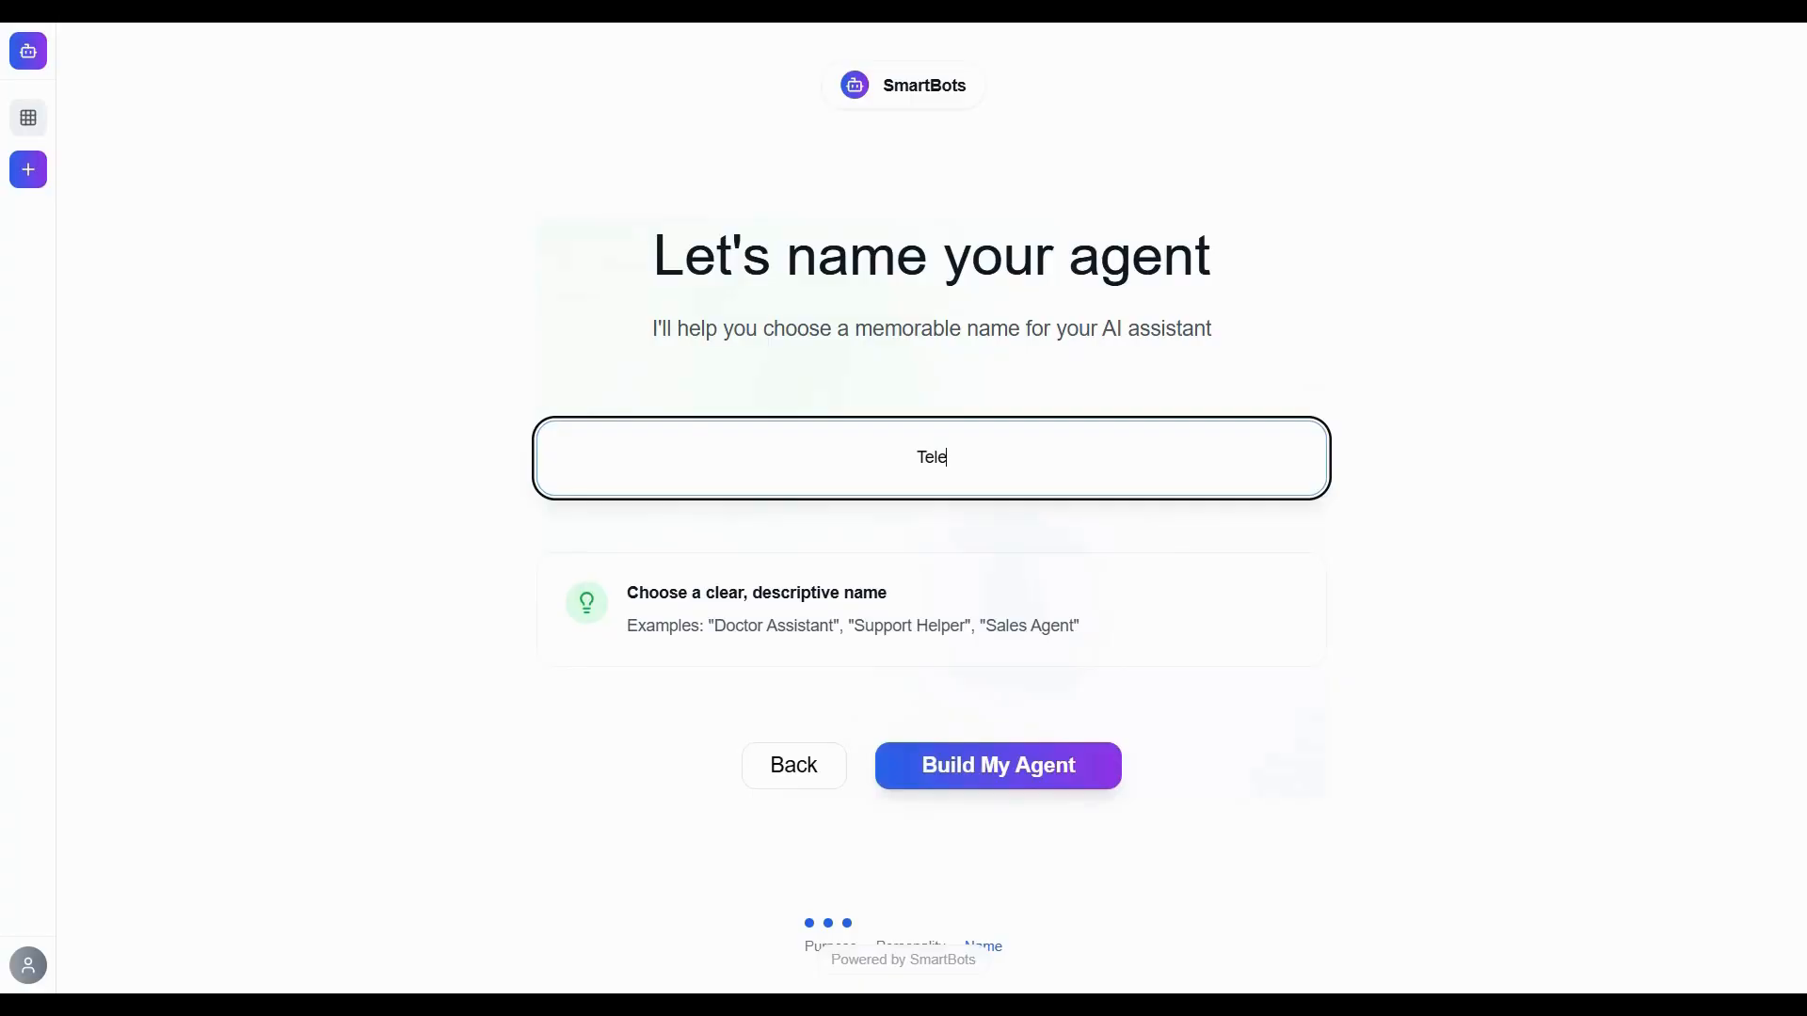
pyautogui.write('Helper')
pyautogui.click(1000, 767)
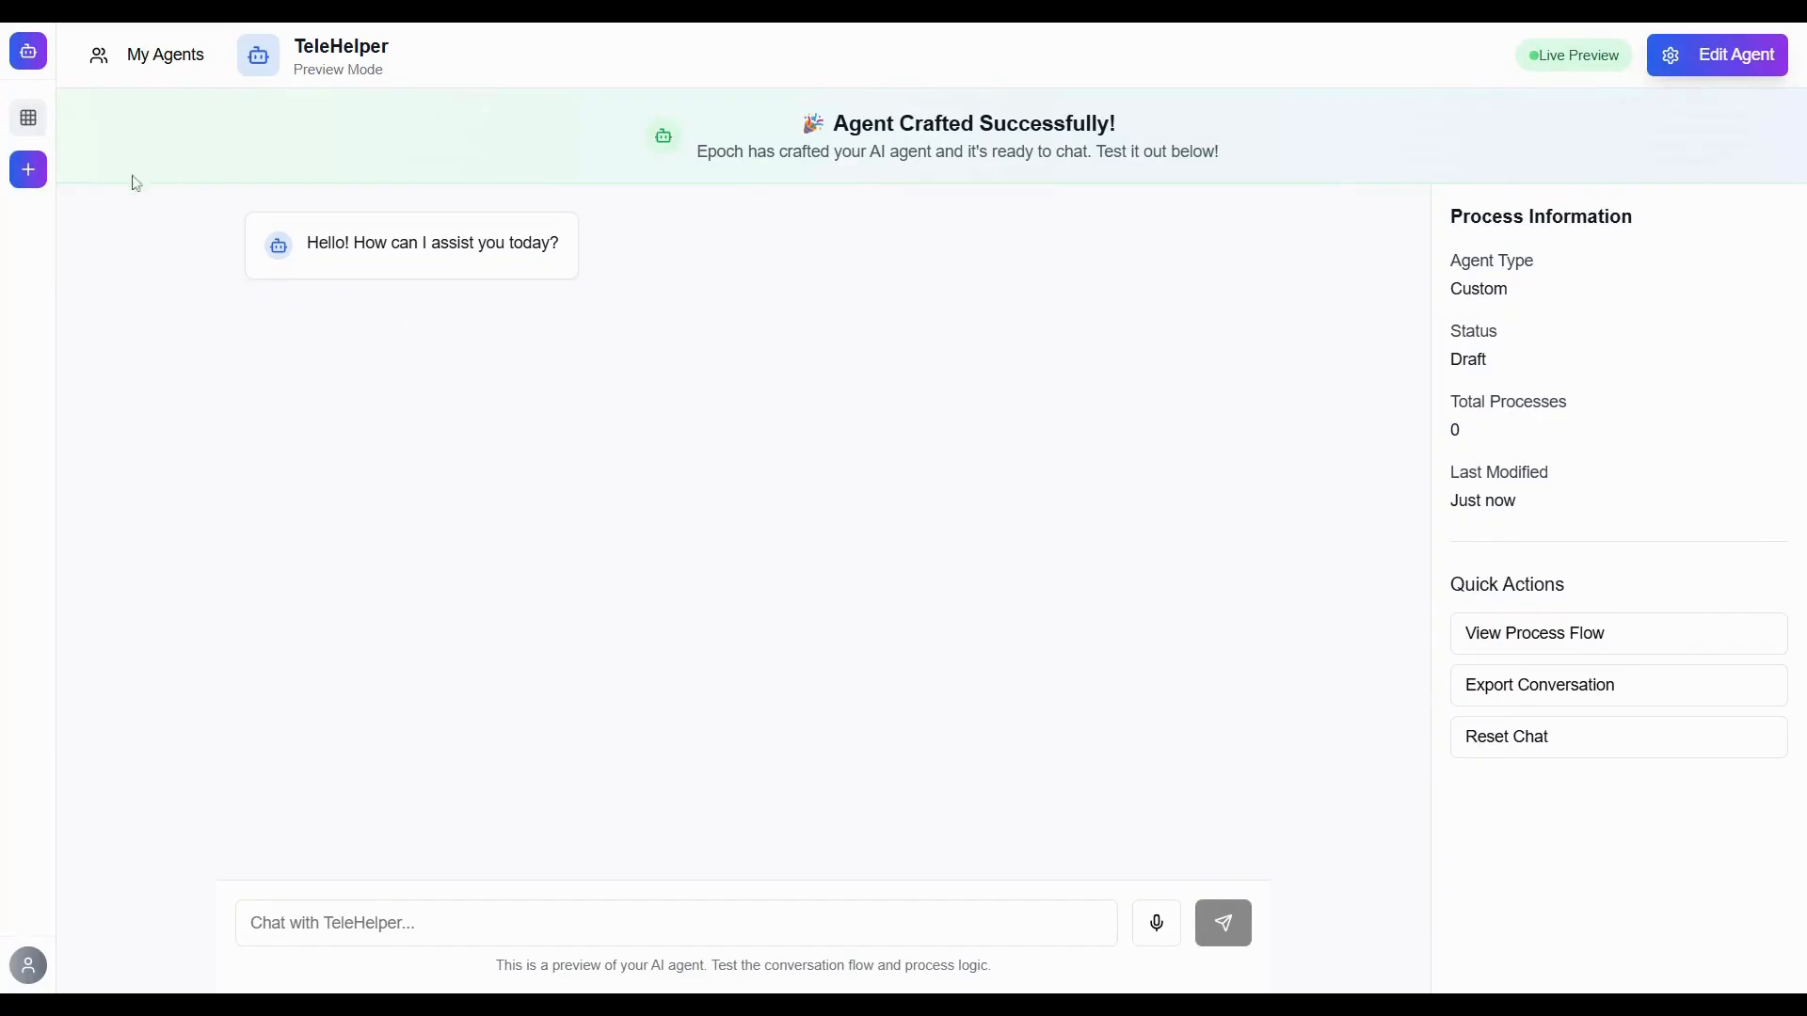
# Go to My Agents and open the TeleHelper agent for editing.
pyautogui.click(41, 128)
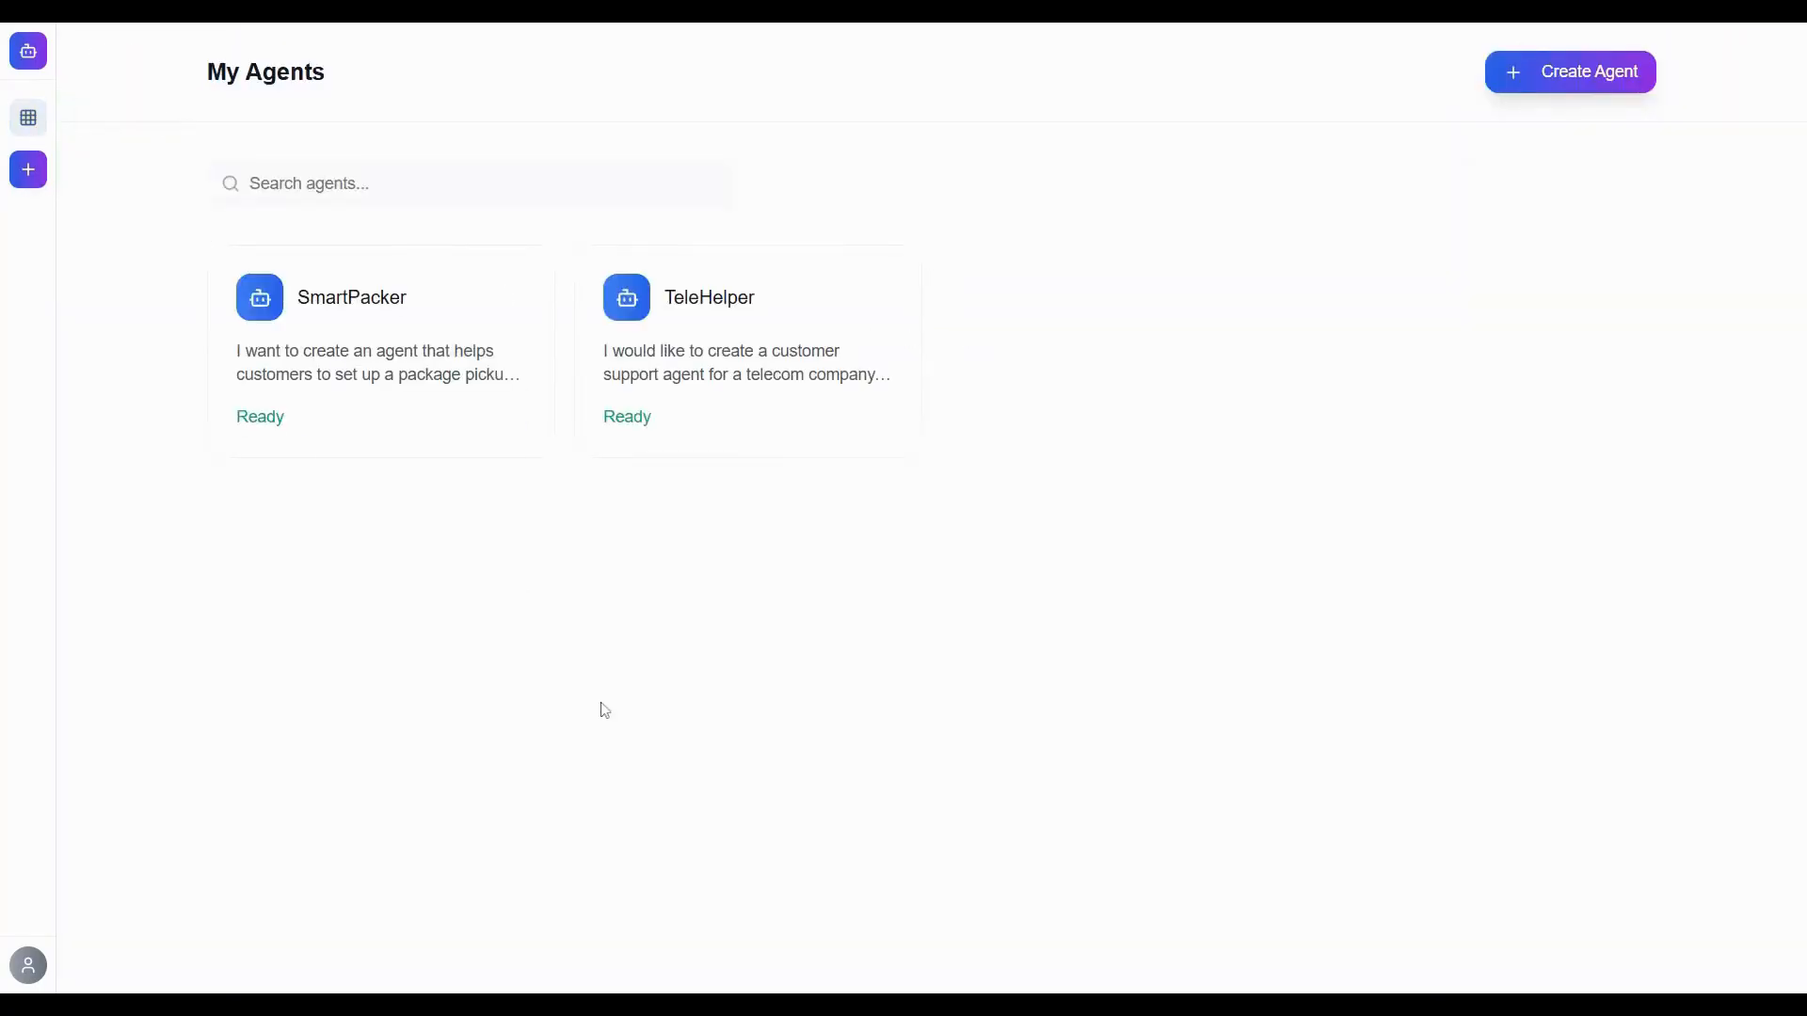
pyautogui.moveTo(734, 414)
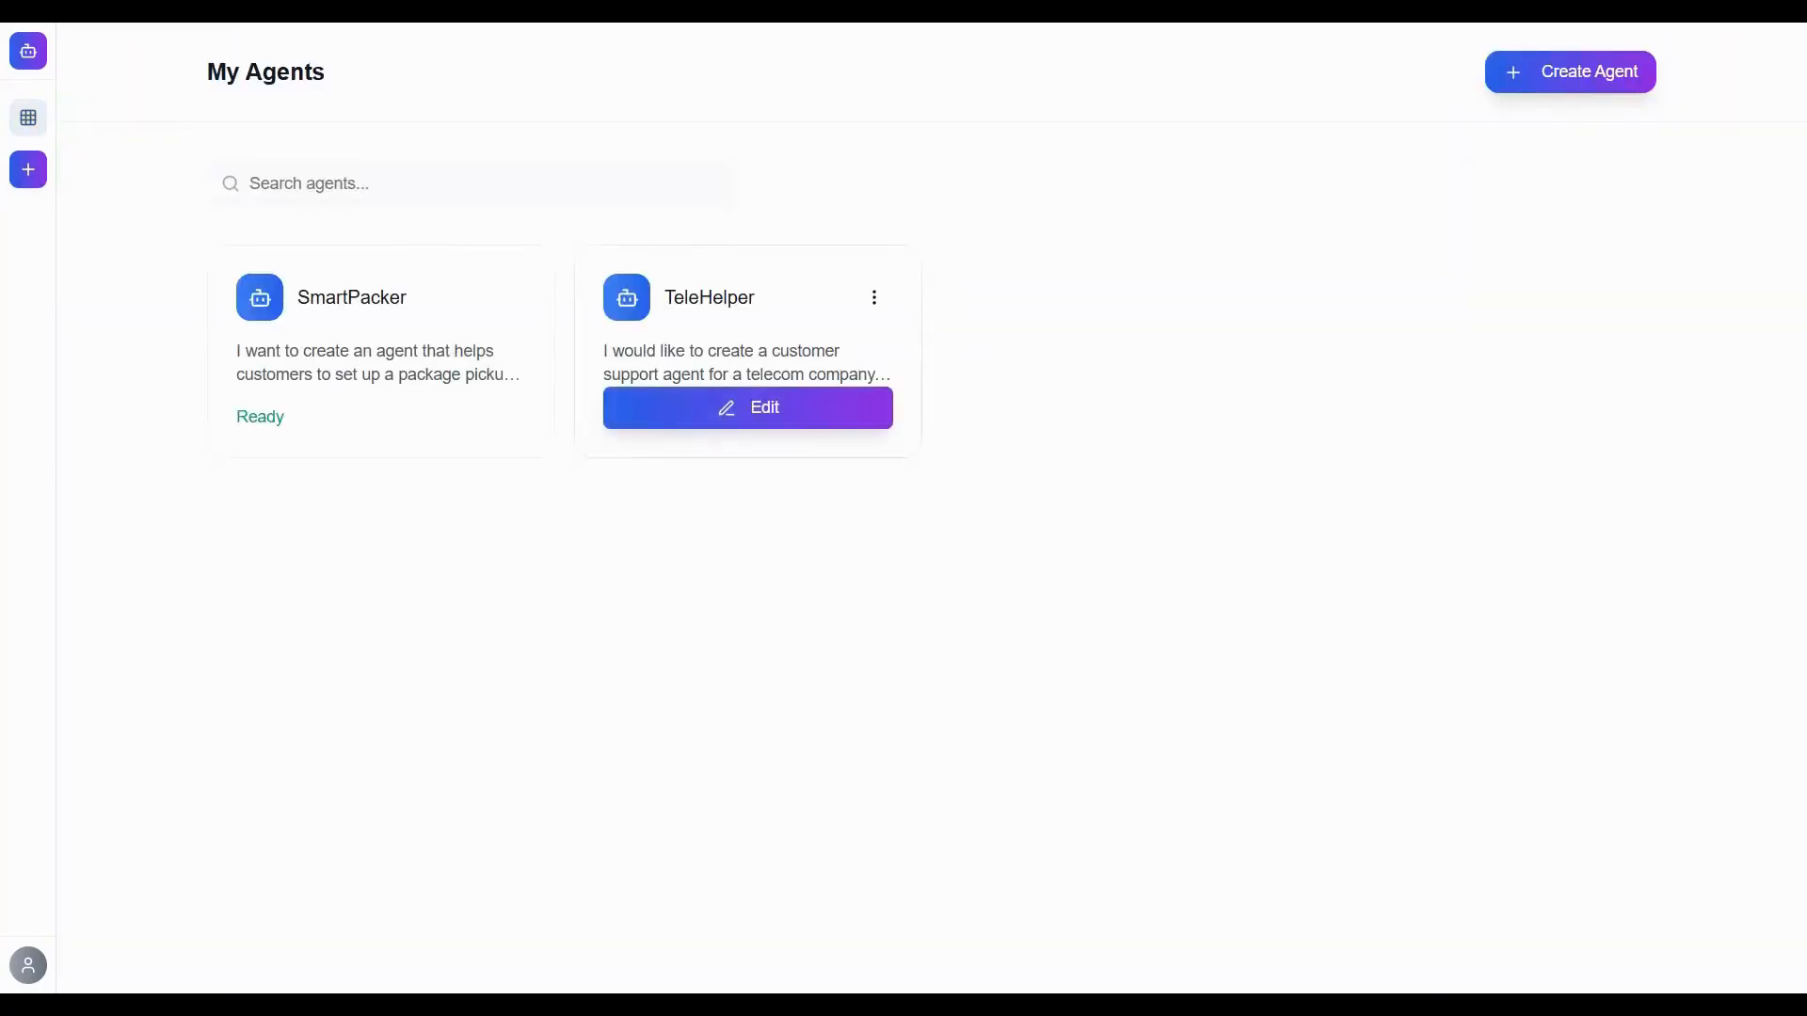
pyautogui.click(764, 419)
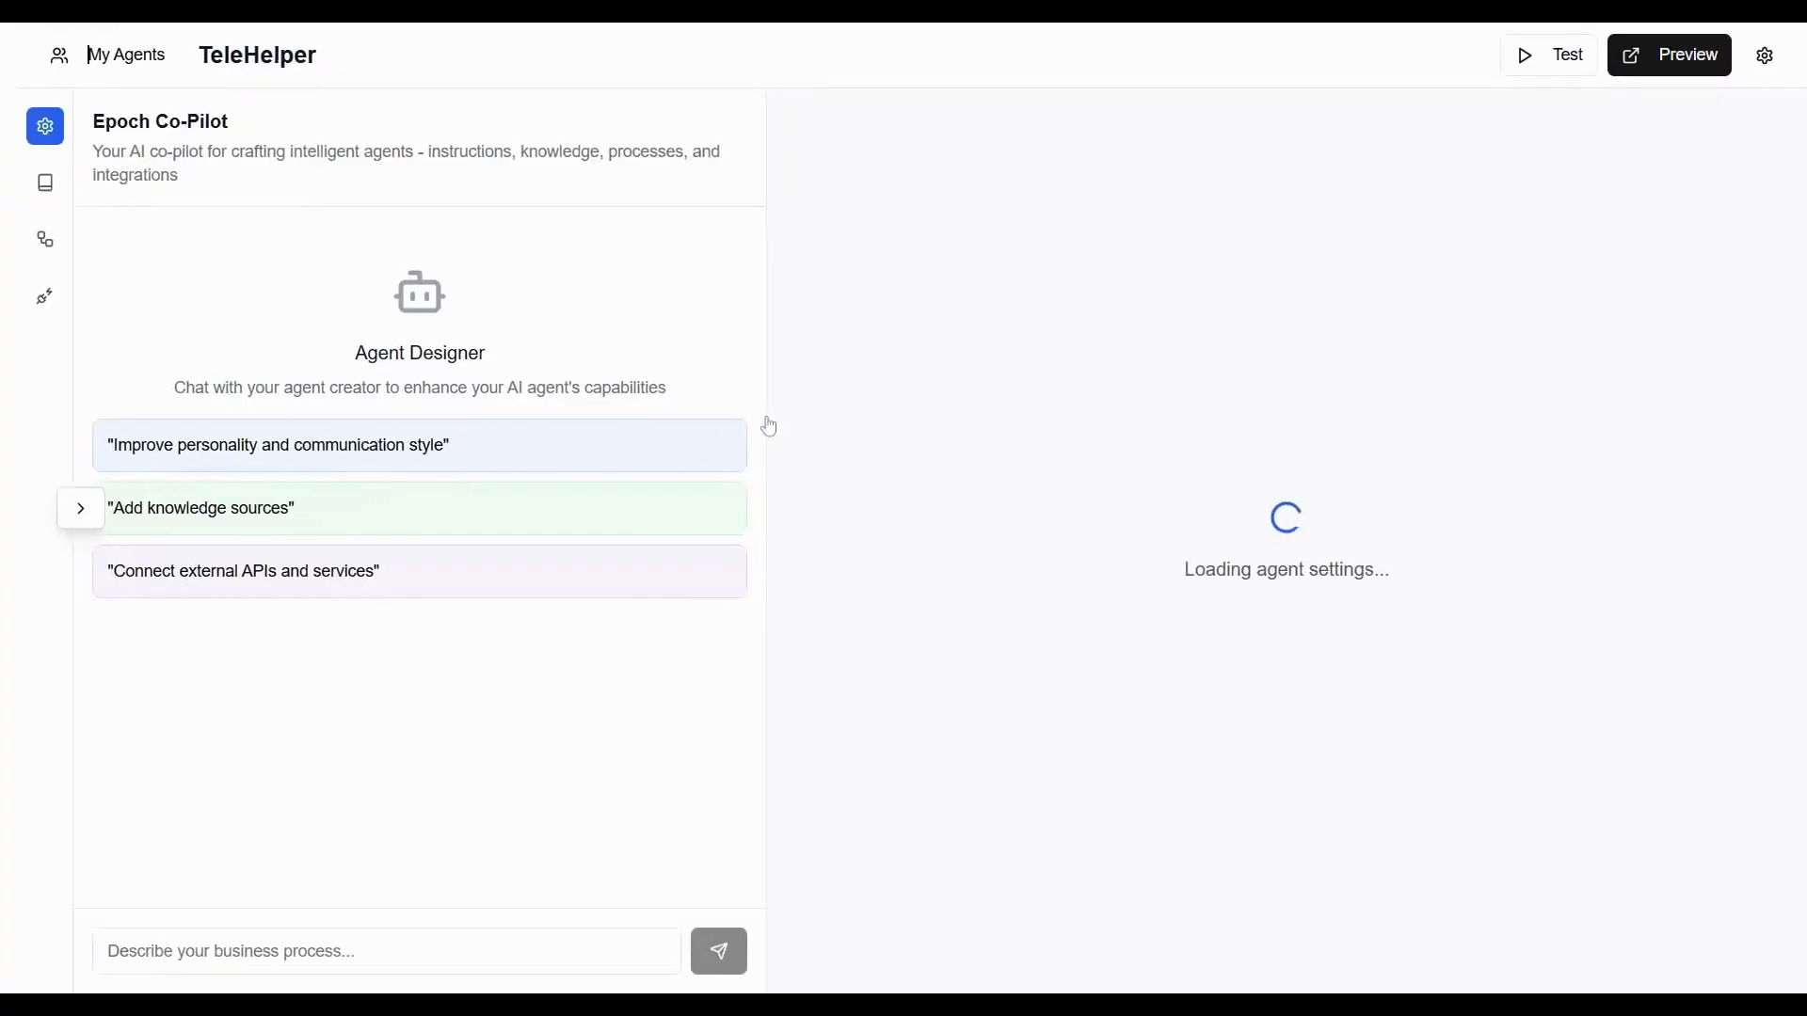
# Expand the configuration panel and review the process flows in the Process Library one by one.
pyautogui.click(88, 514)
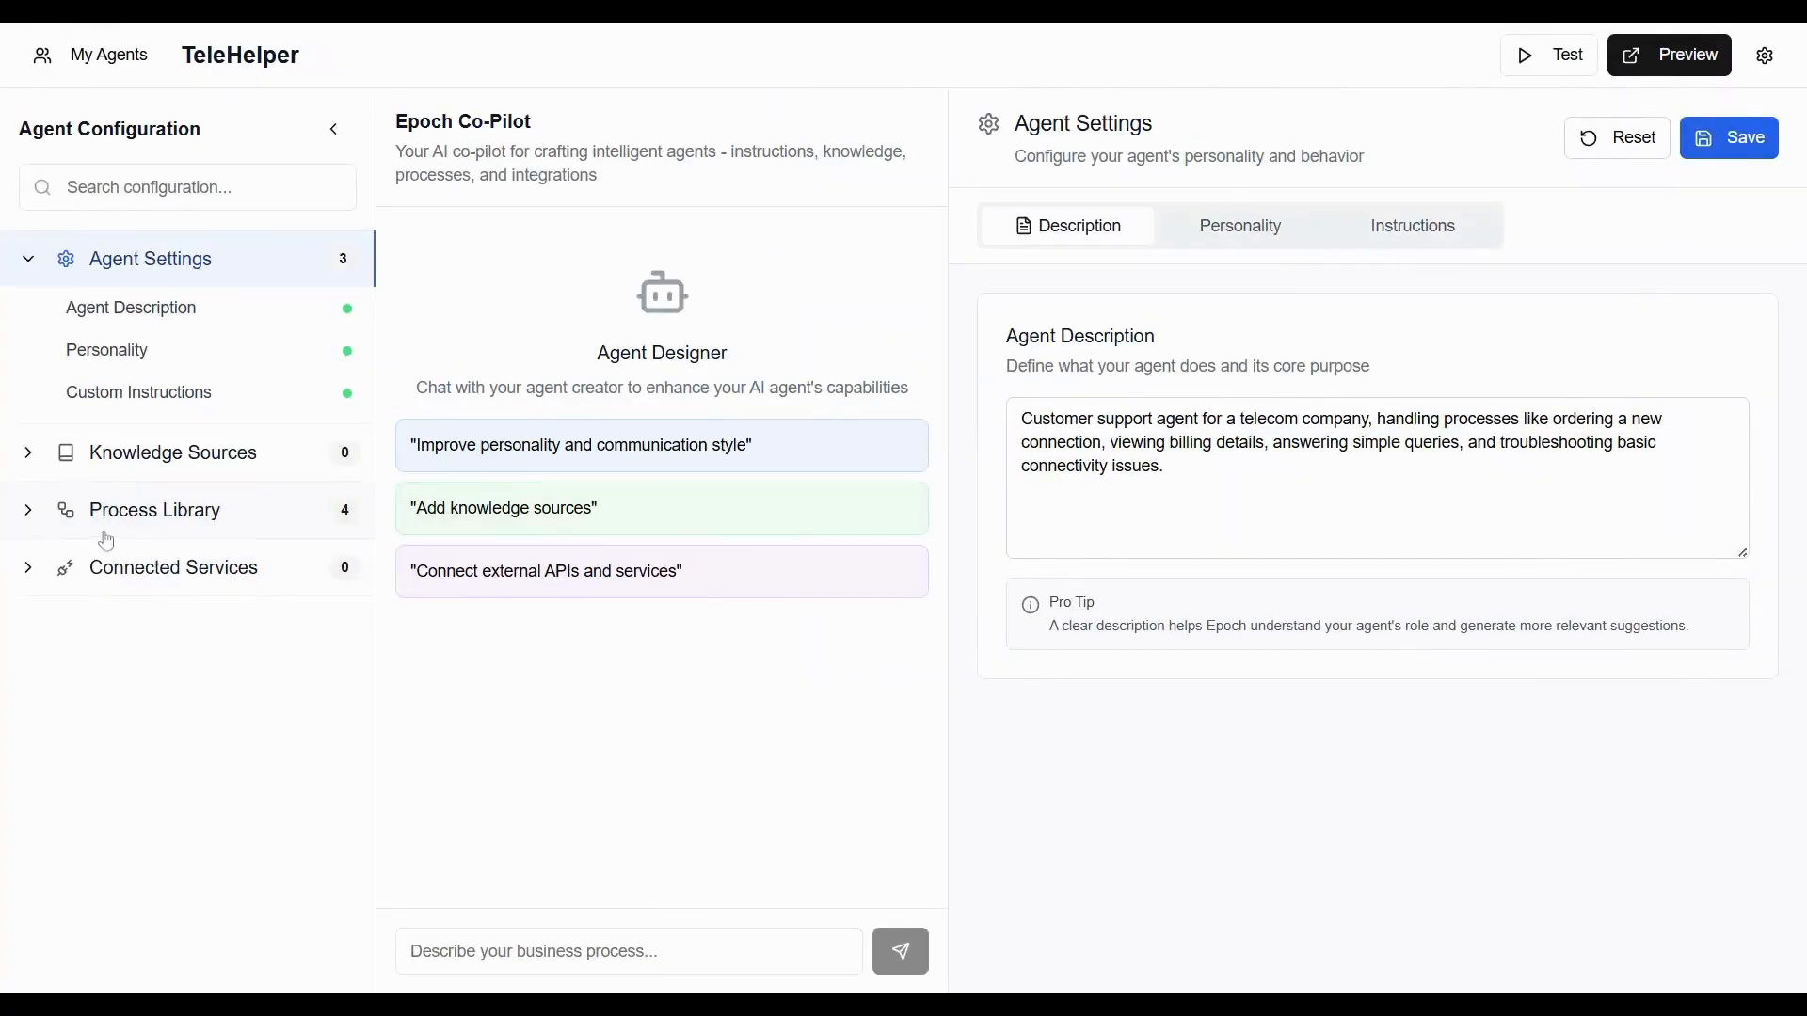
pyautogui.click(137, 525)
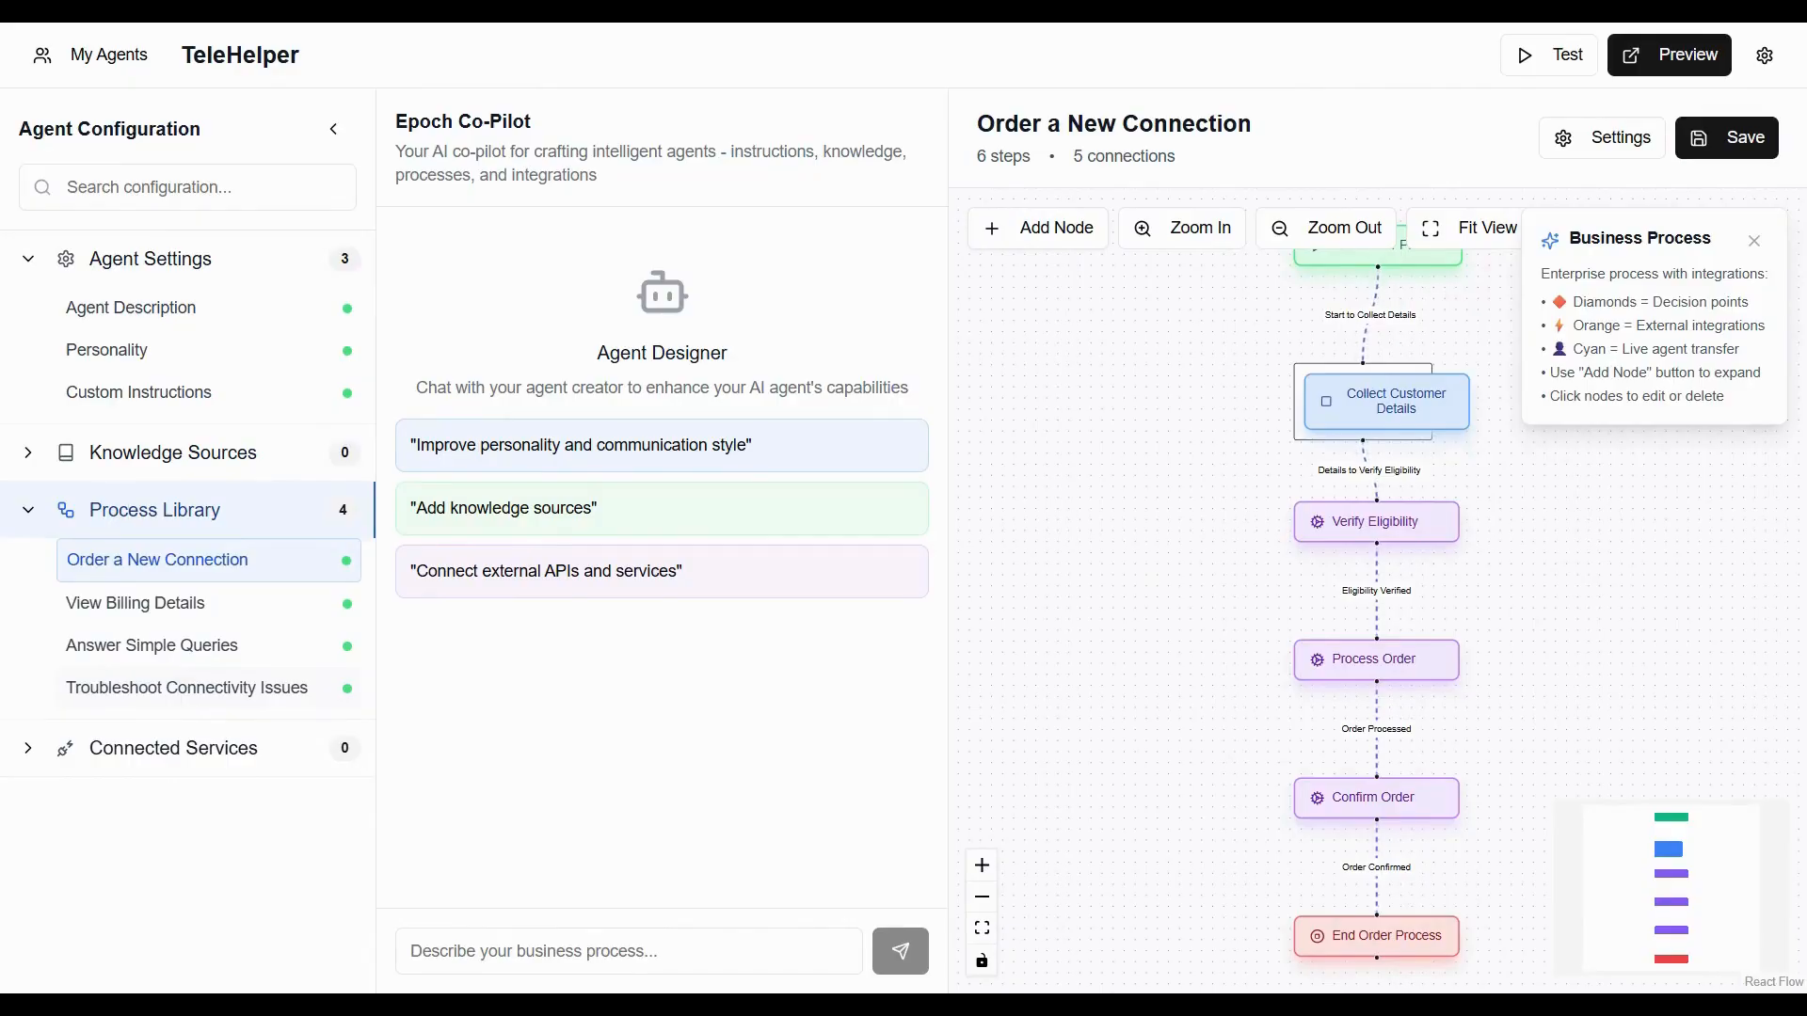
pyautogui.click(232, 687)
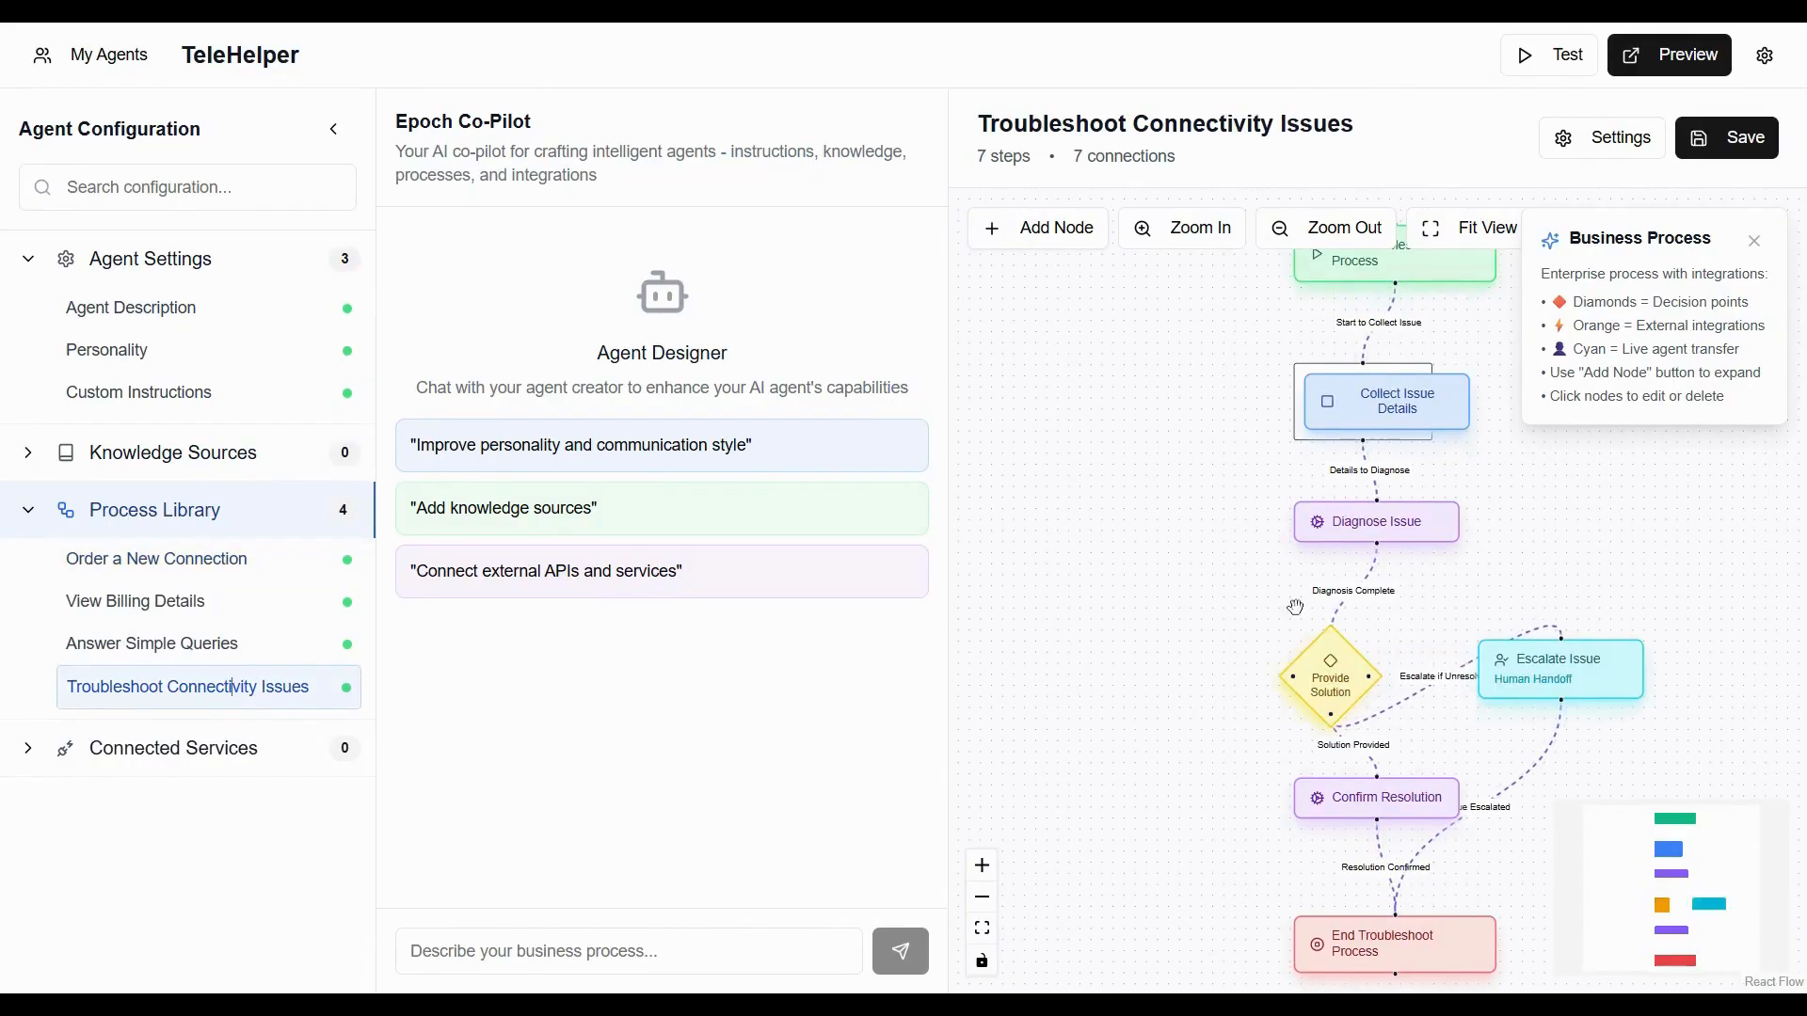
pyautogui.click(110, 643)
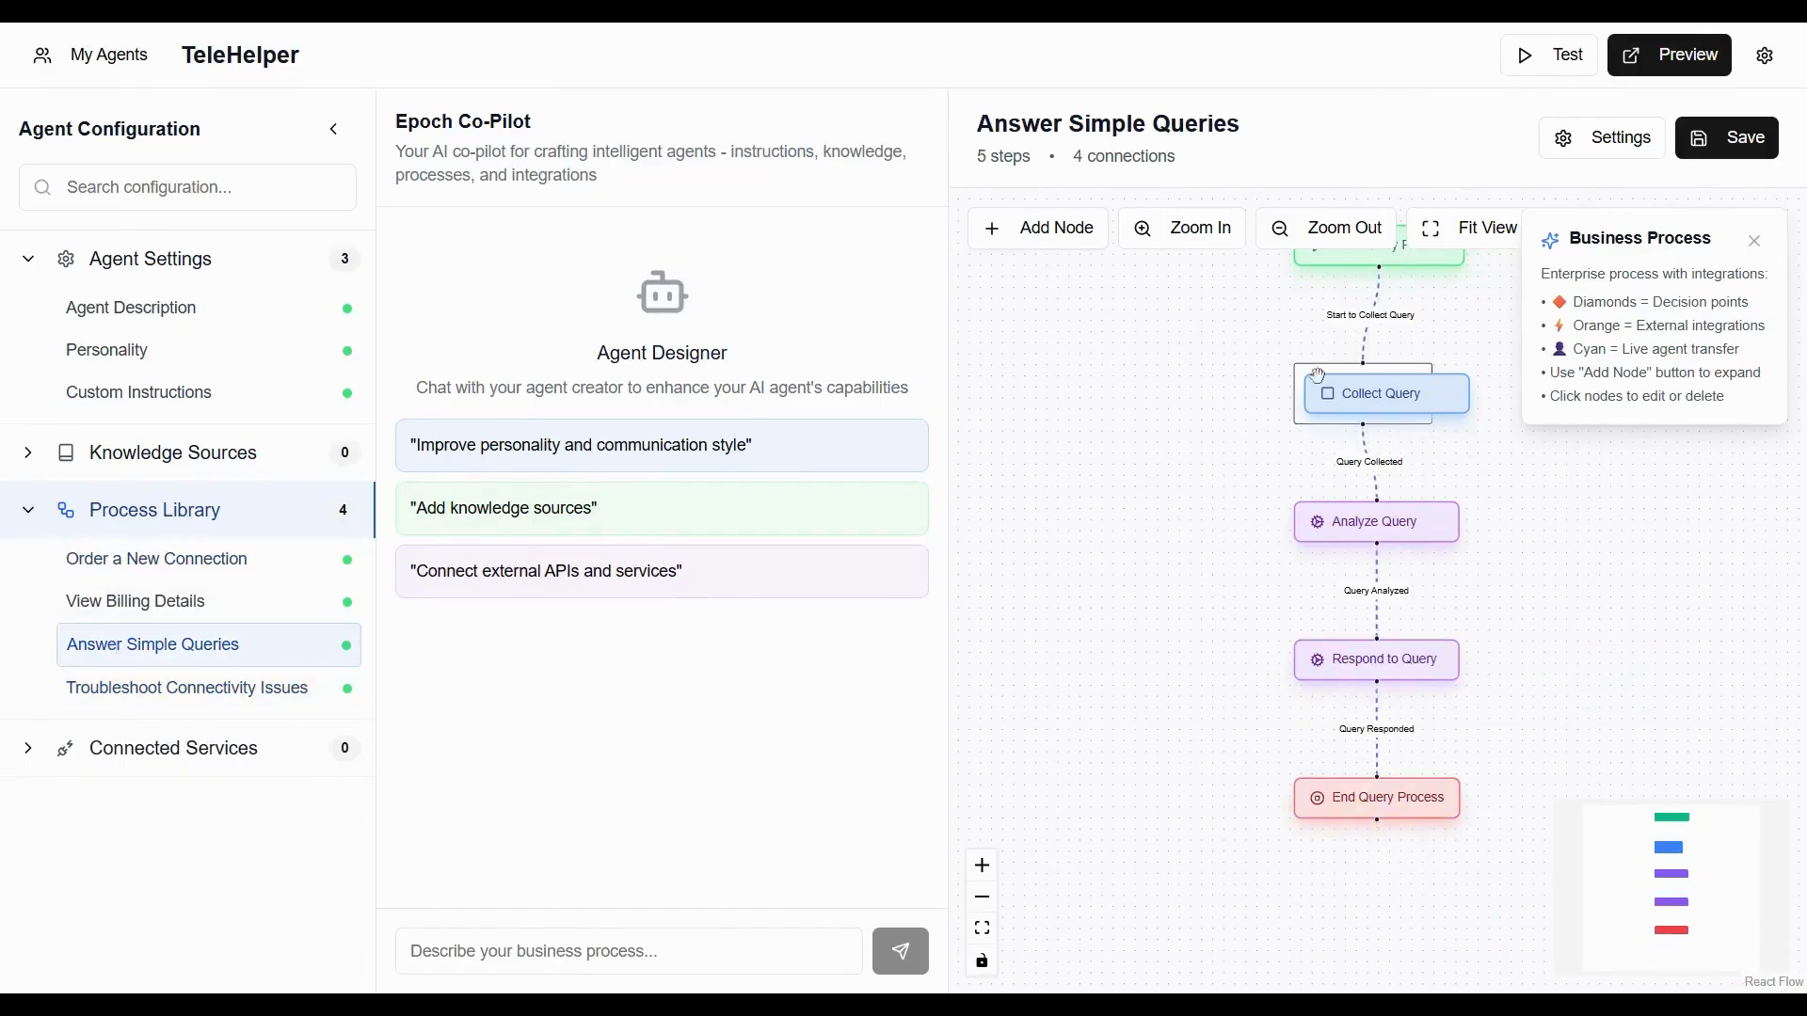
pyautogui.click(189, 607)
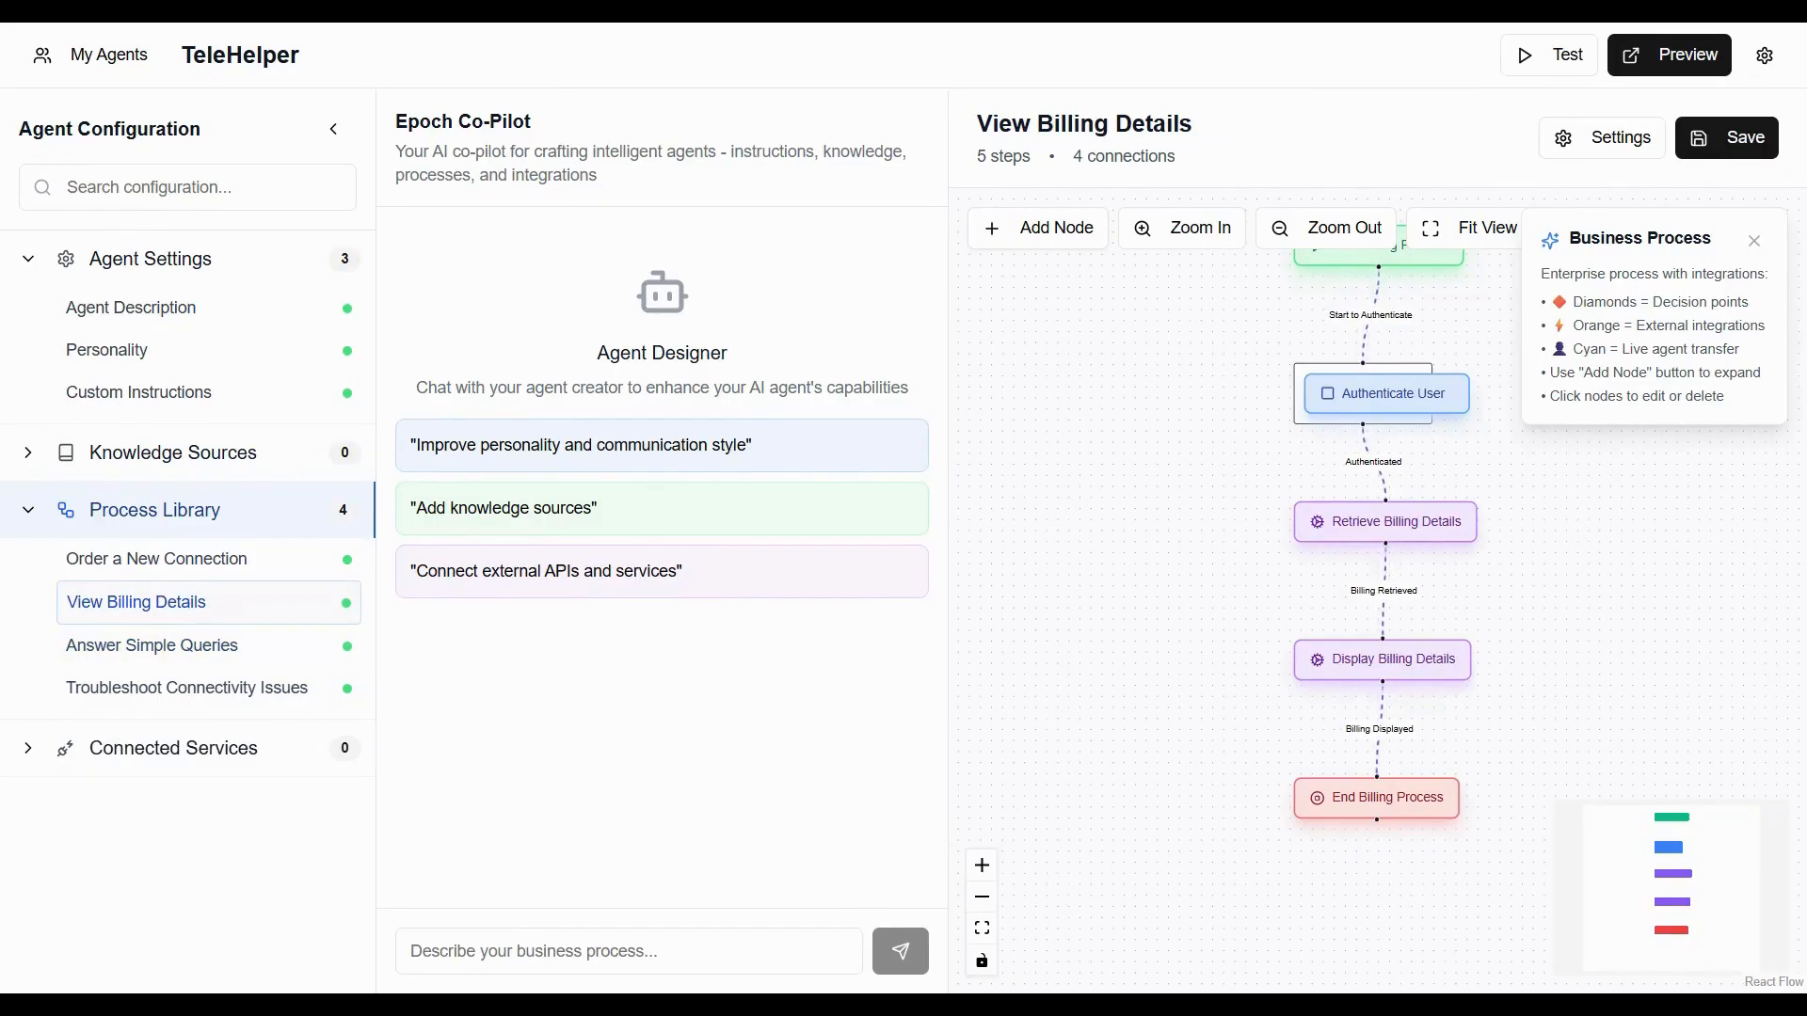
# Open the test chat and send "I would like to get a new internet connection.".
pyautogui.click(1536, 64)
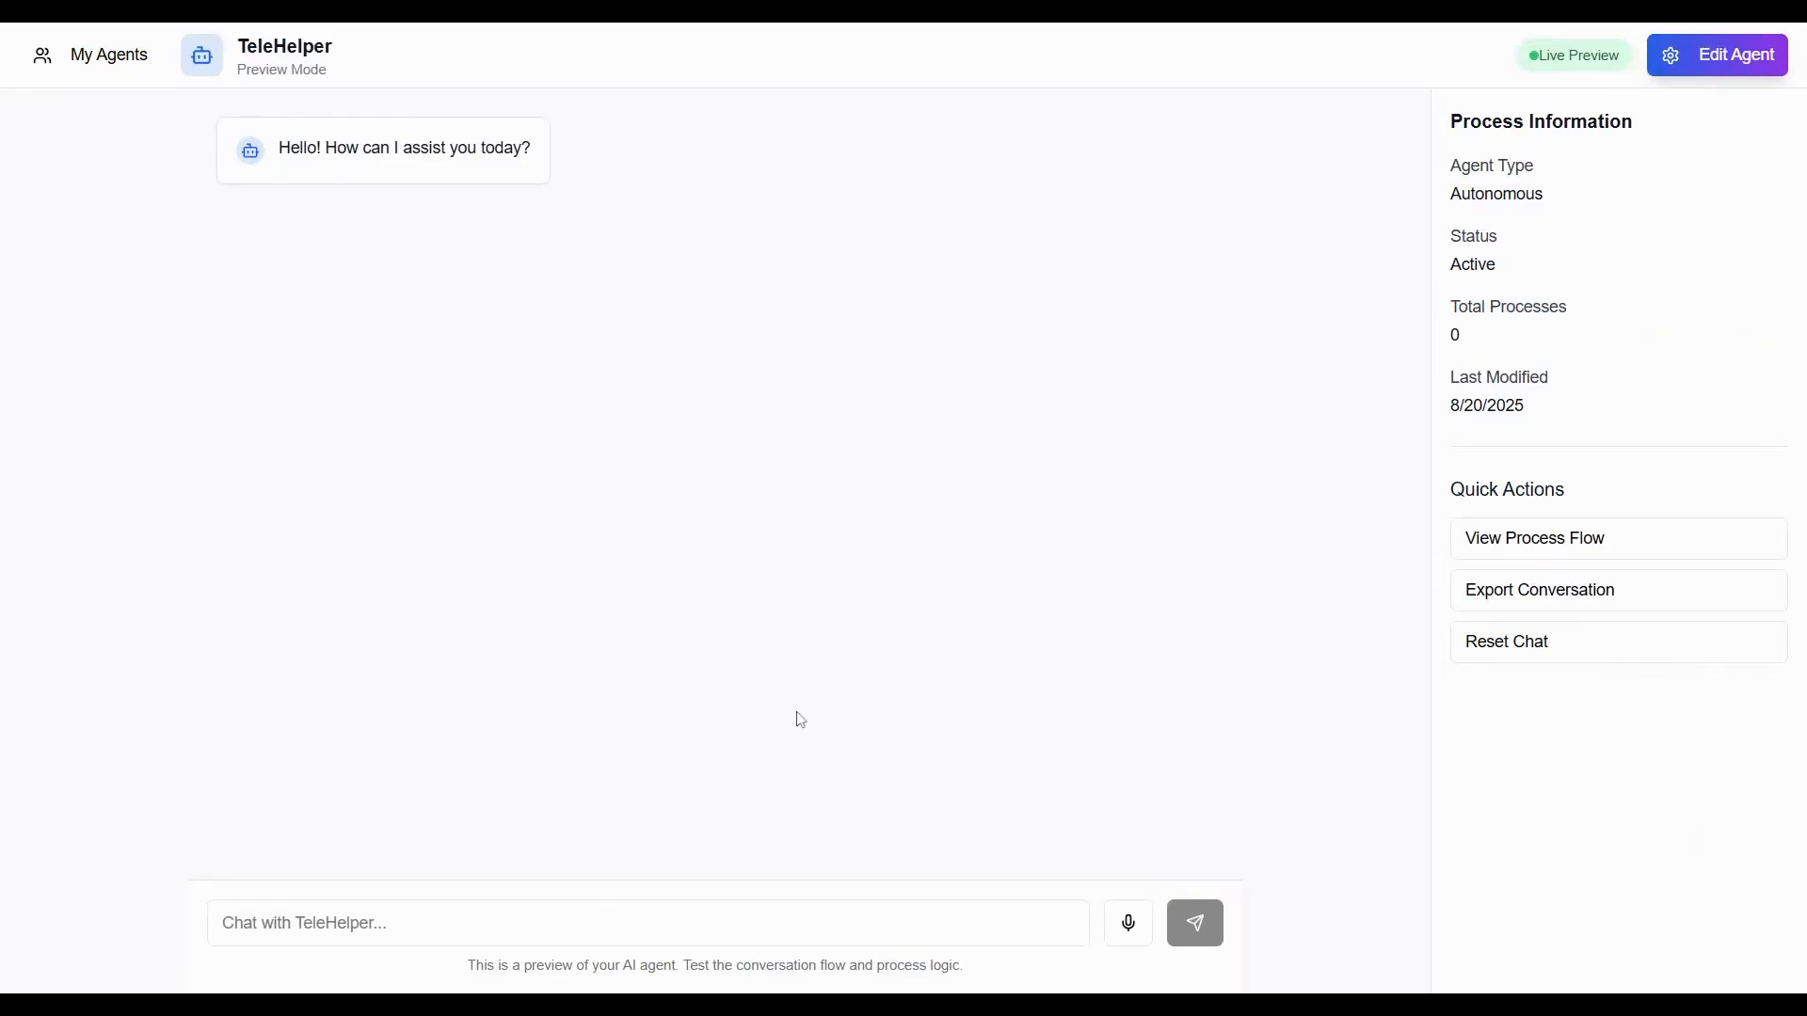
pyautogui.click(603, 920)
pyautogui.write('I')
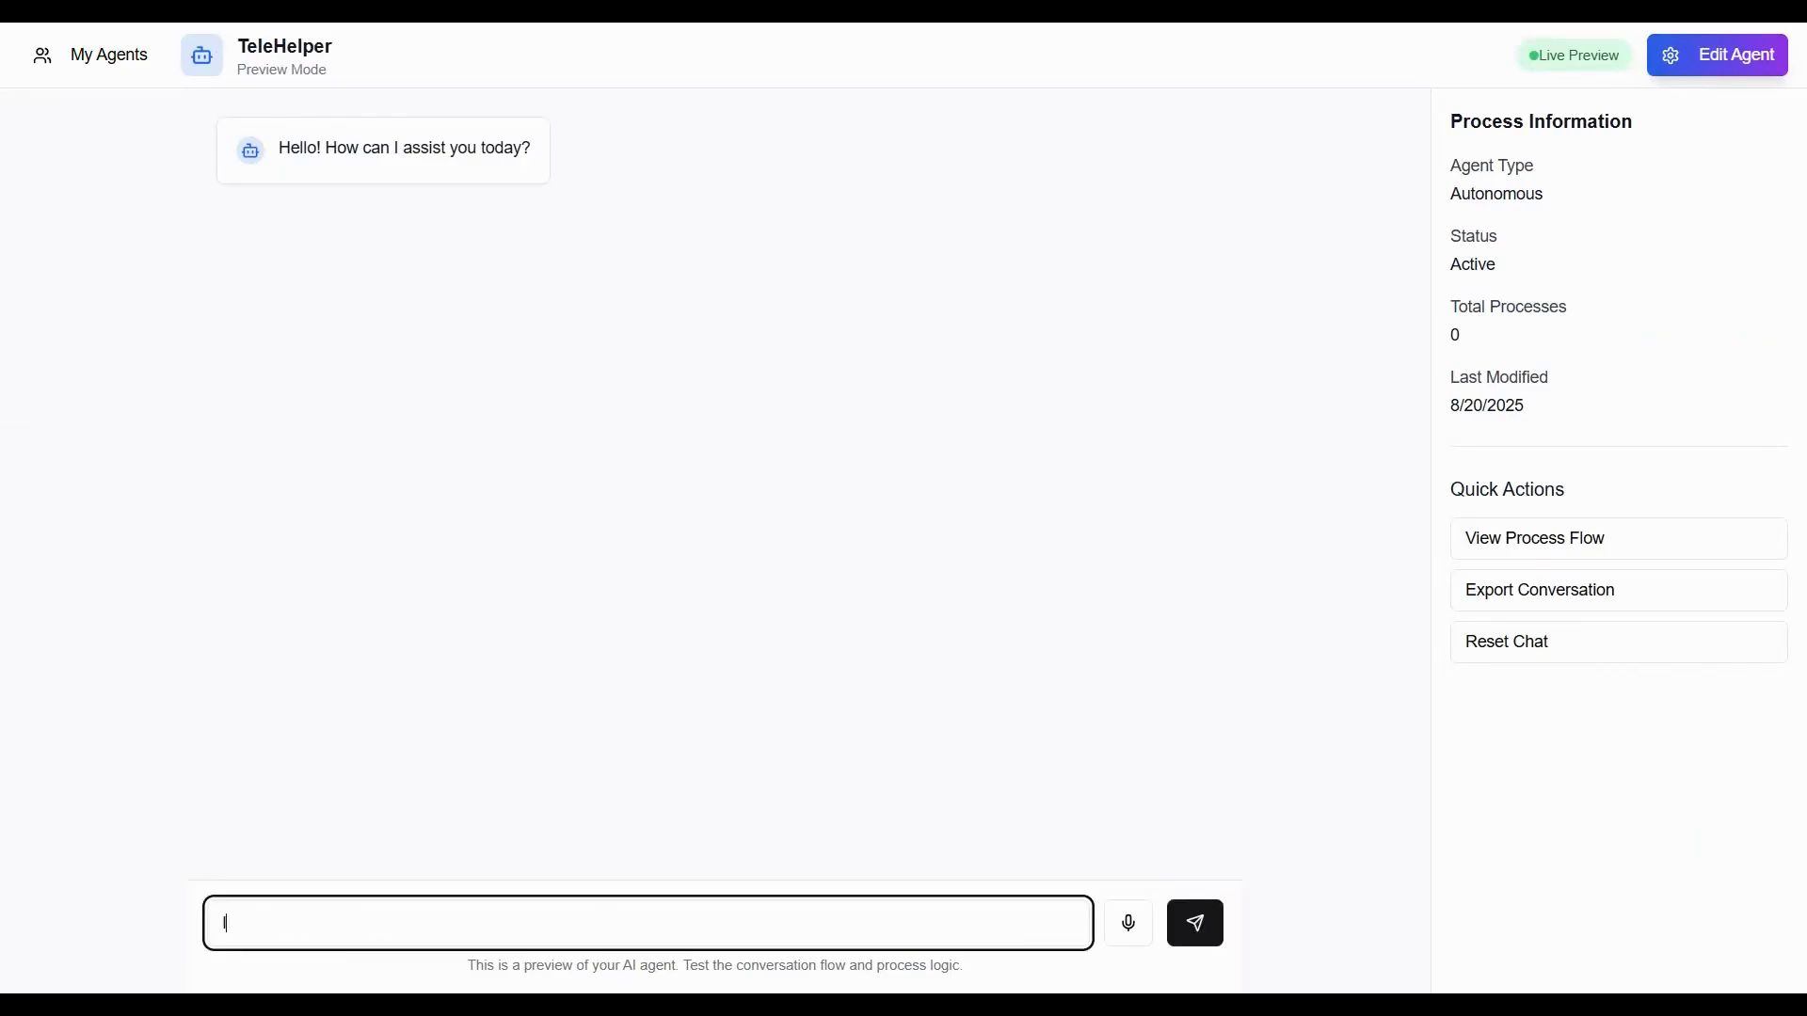
pyautogui.write(' would like to get a new interne')
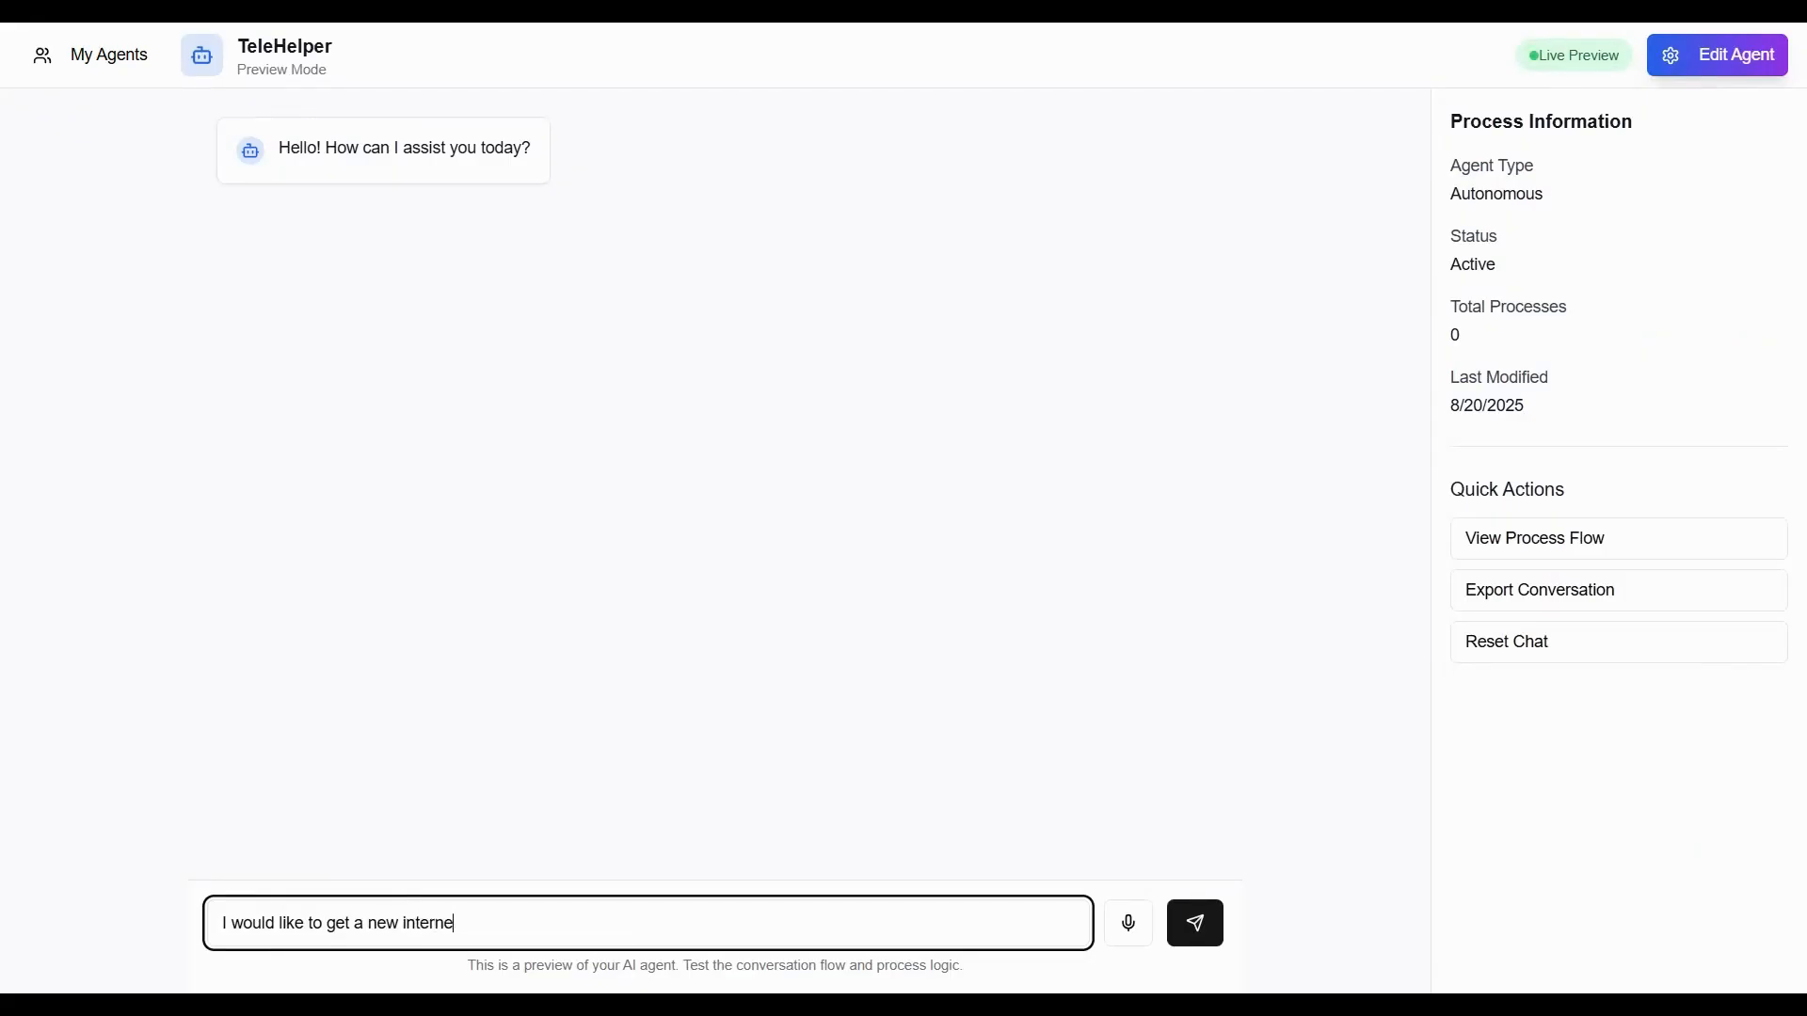
pyautogui.write('t connection.')
pyautogui.press('Return')
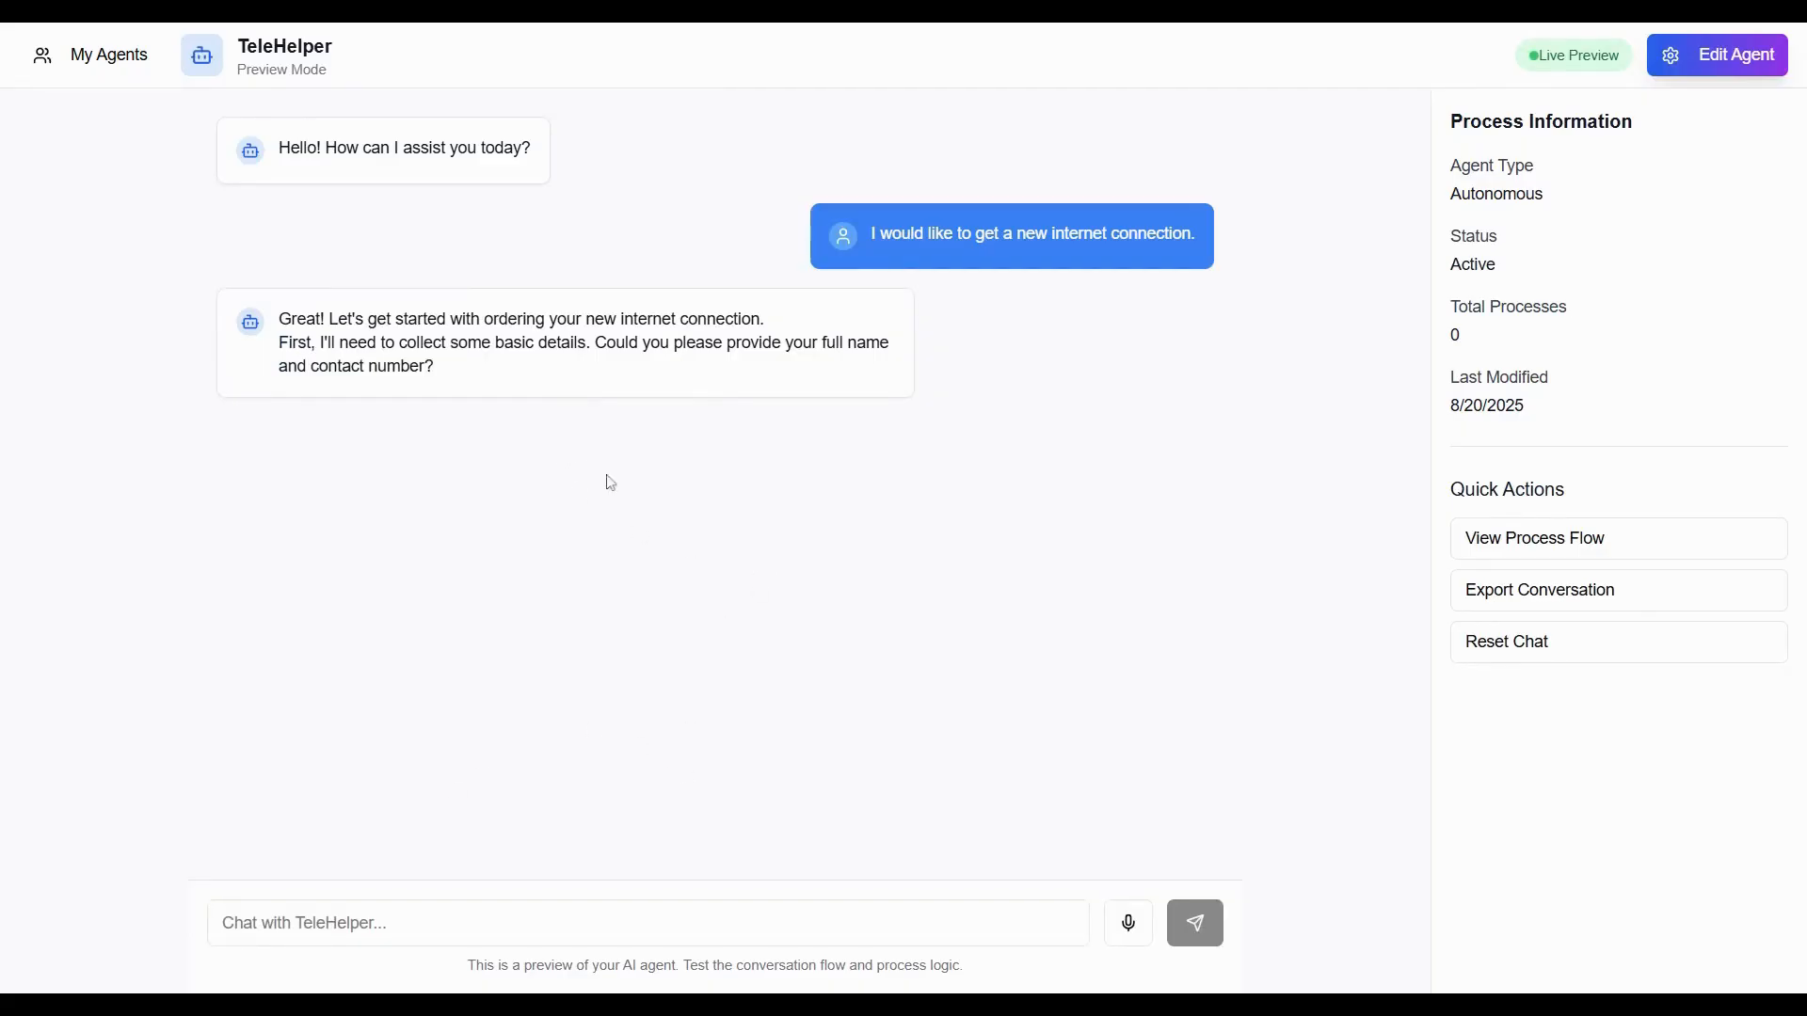
# Reply to the agent with the customer's full name and contact number.
pyautogui.click(565, 922)
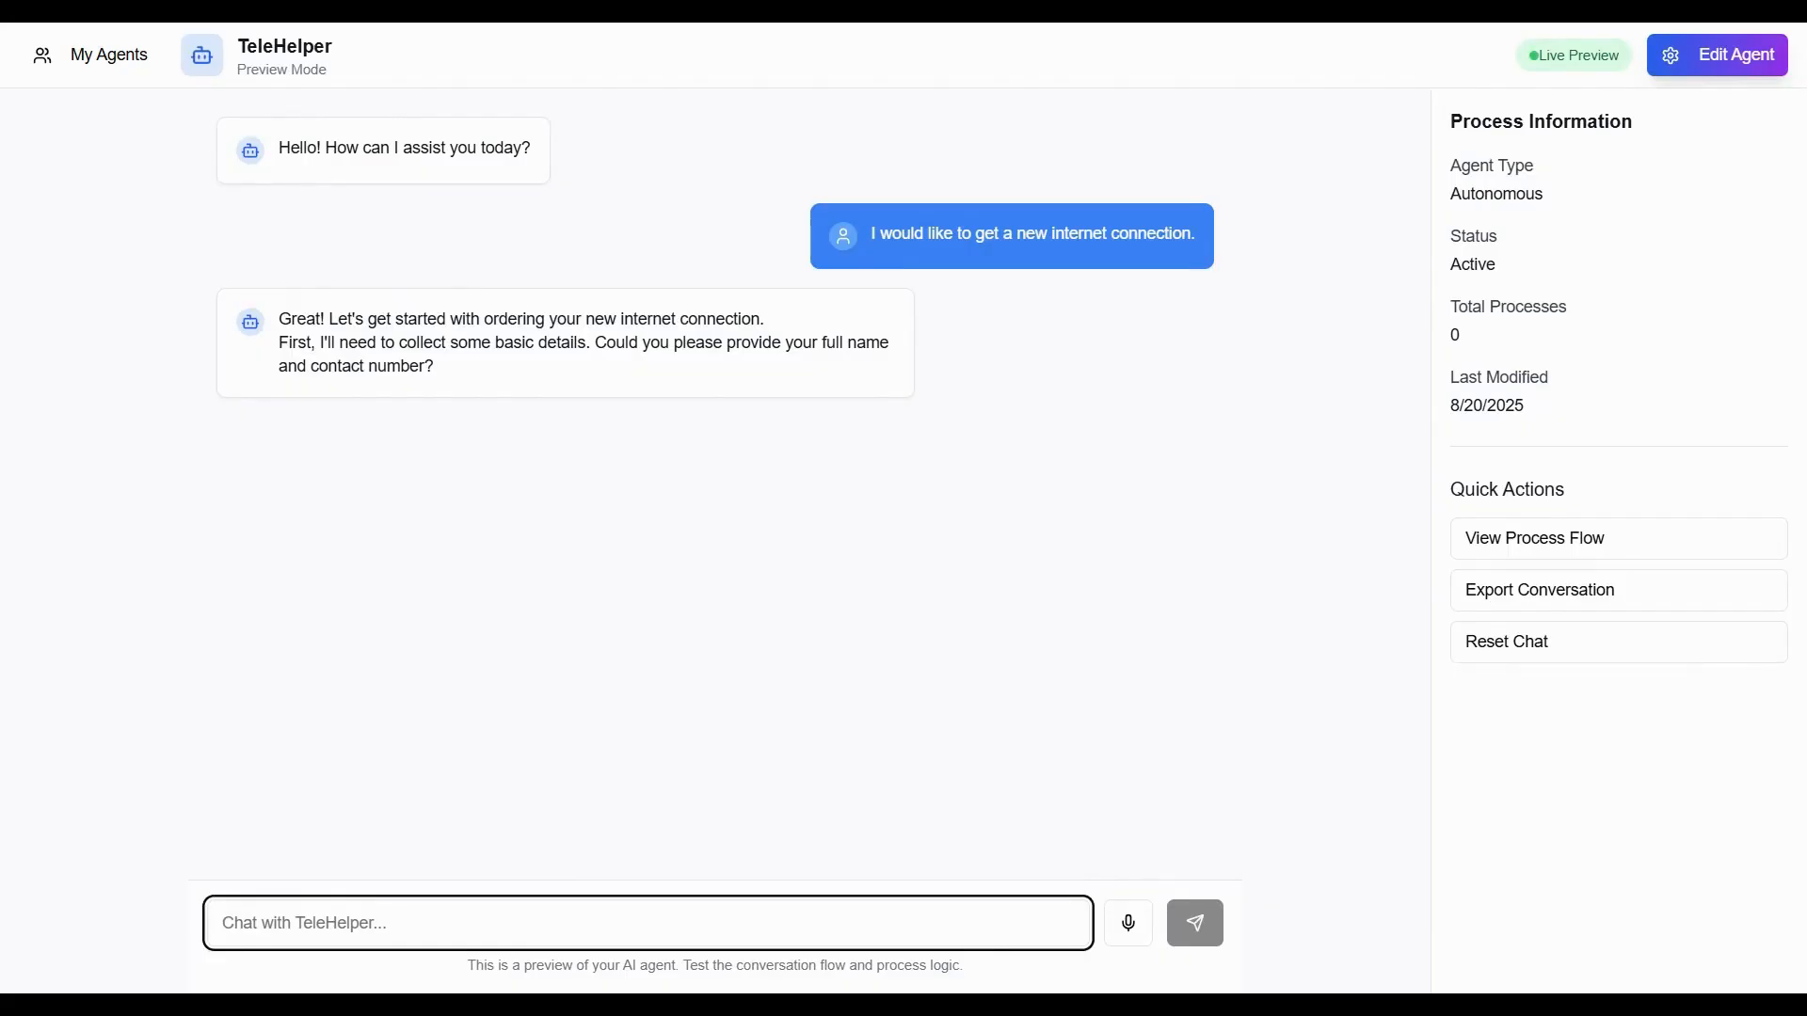
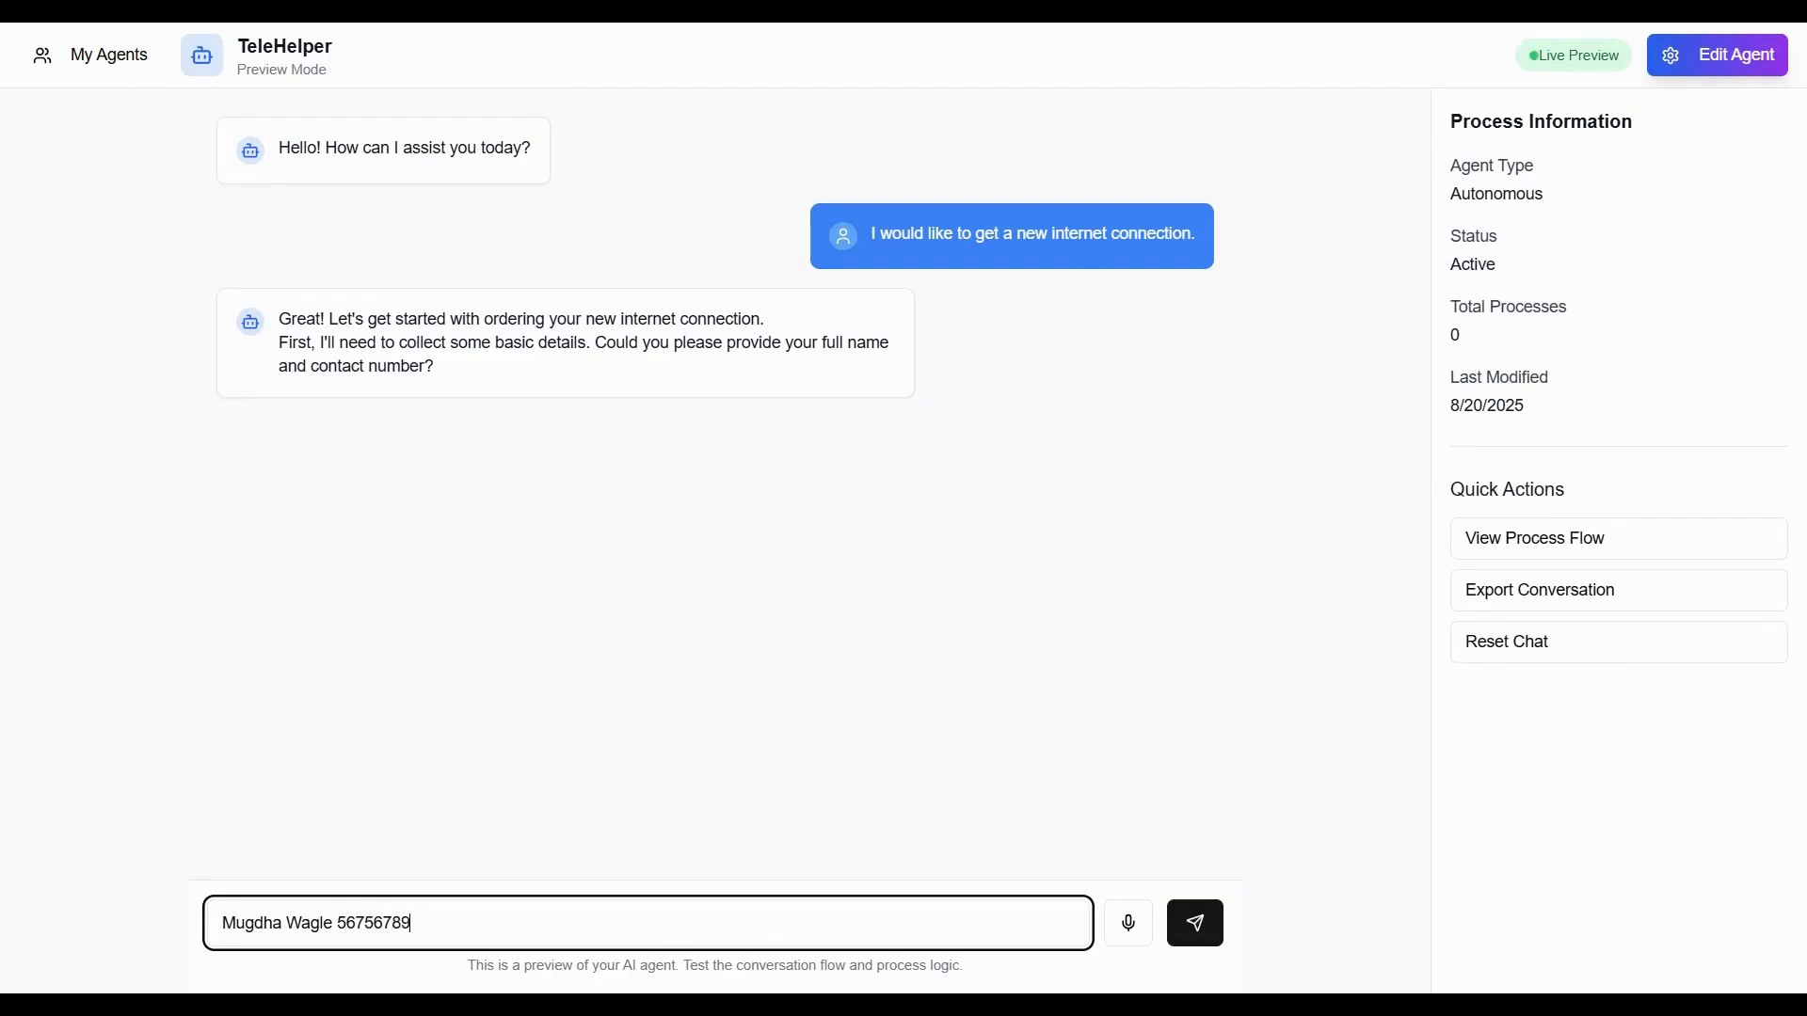
pyautogui.press('Return')
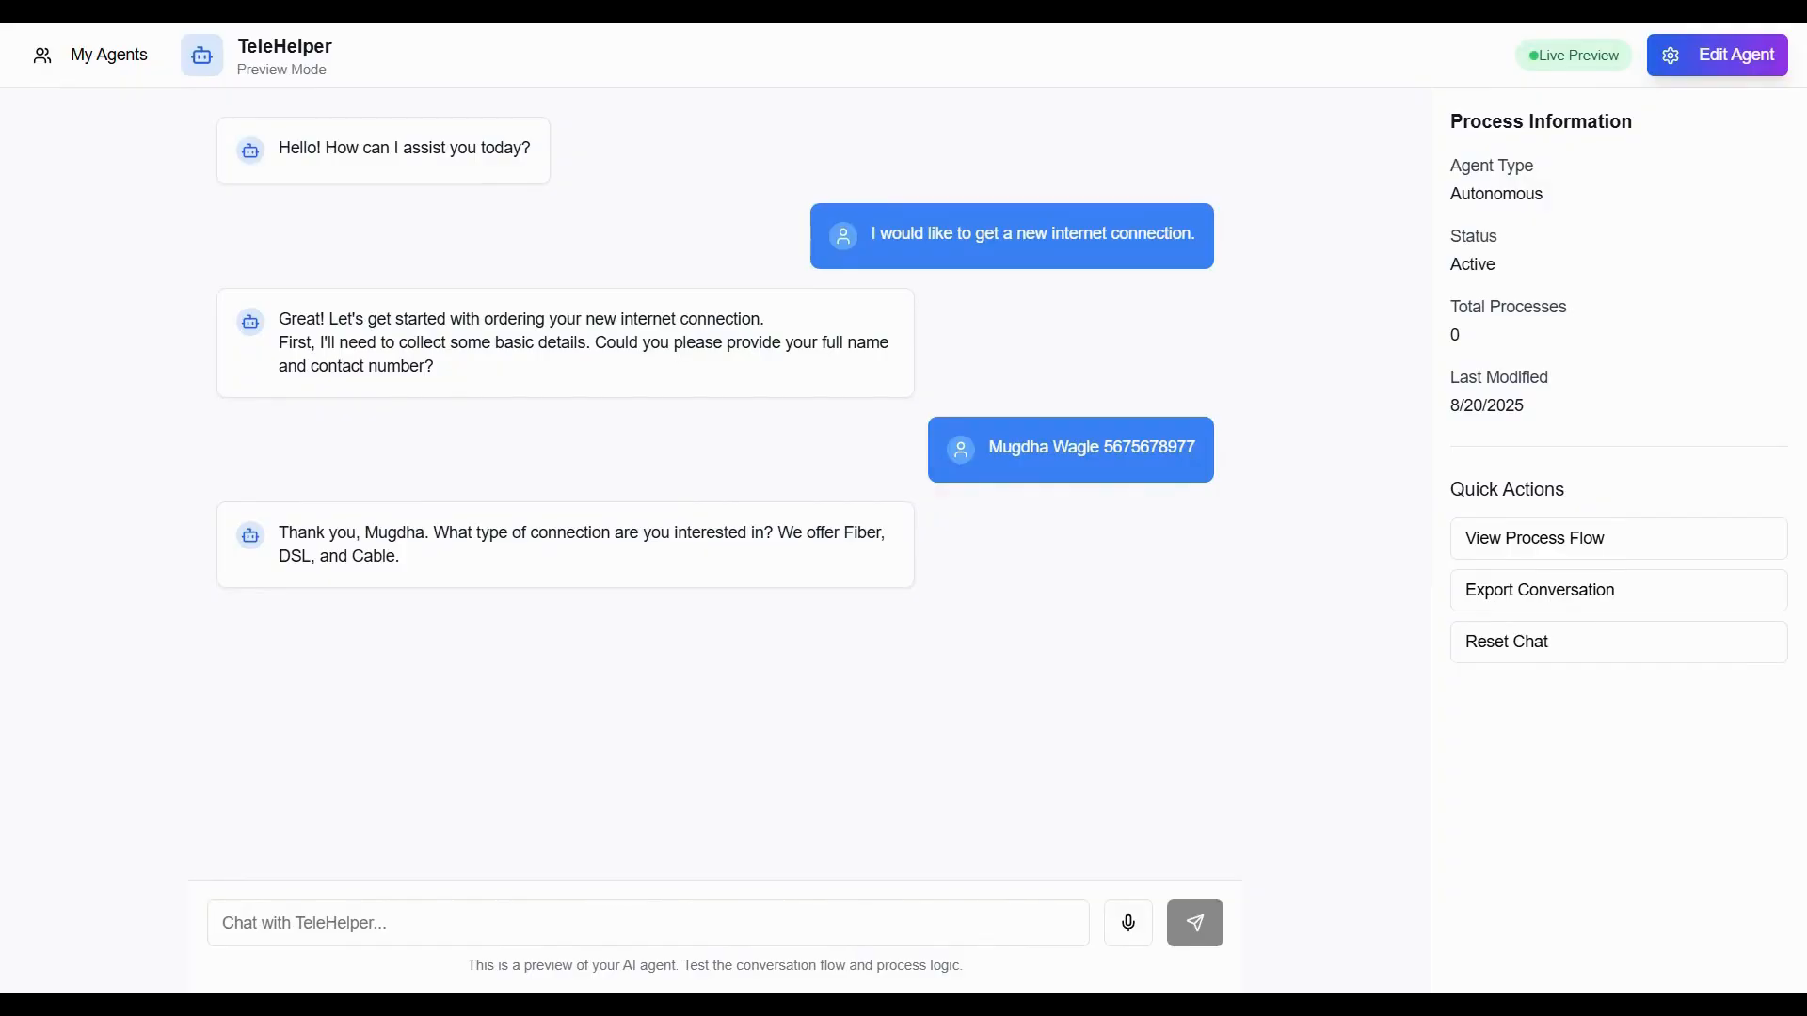
# Answer Fiber as the connection type, then return to editing the agent.
pyautogui.click(564, 923)
pyautogui.write('Fiber')
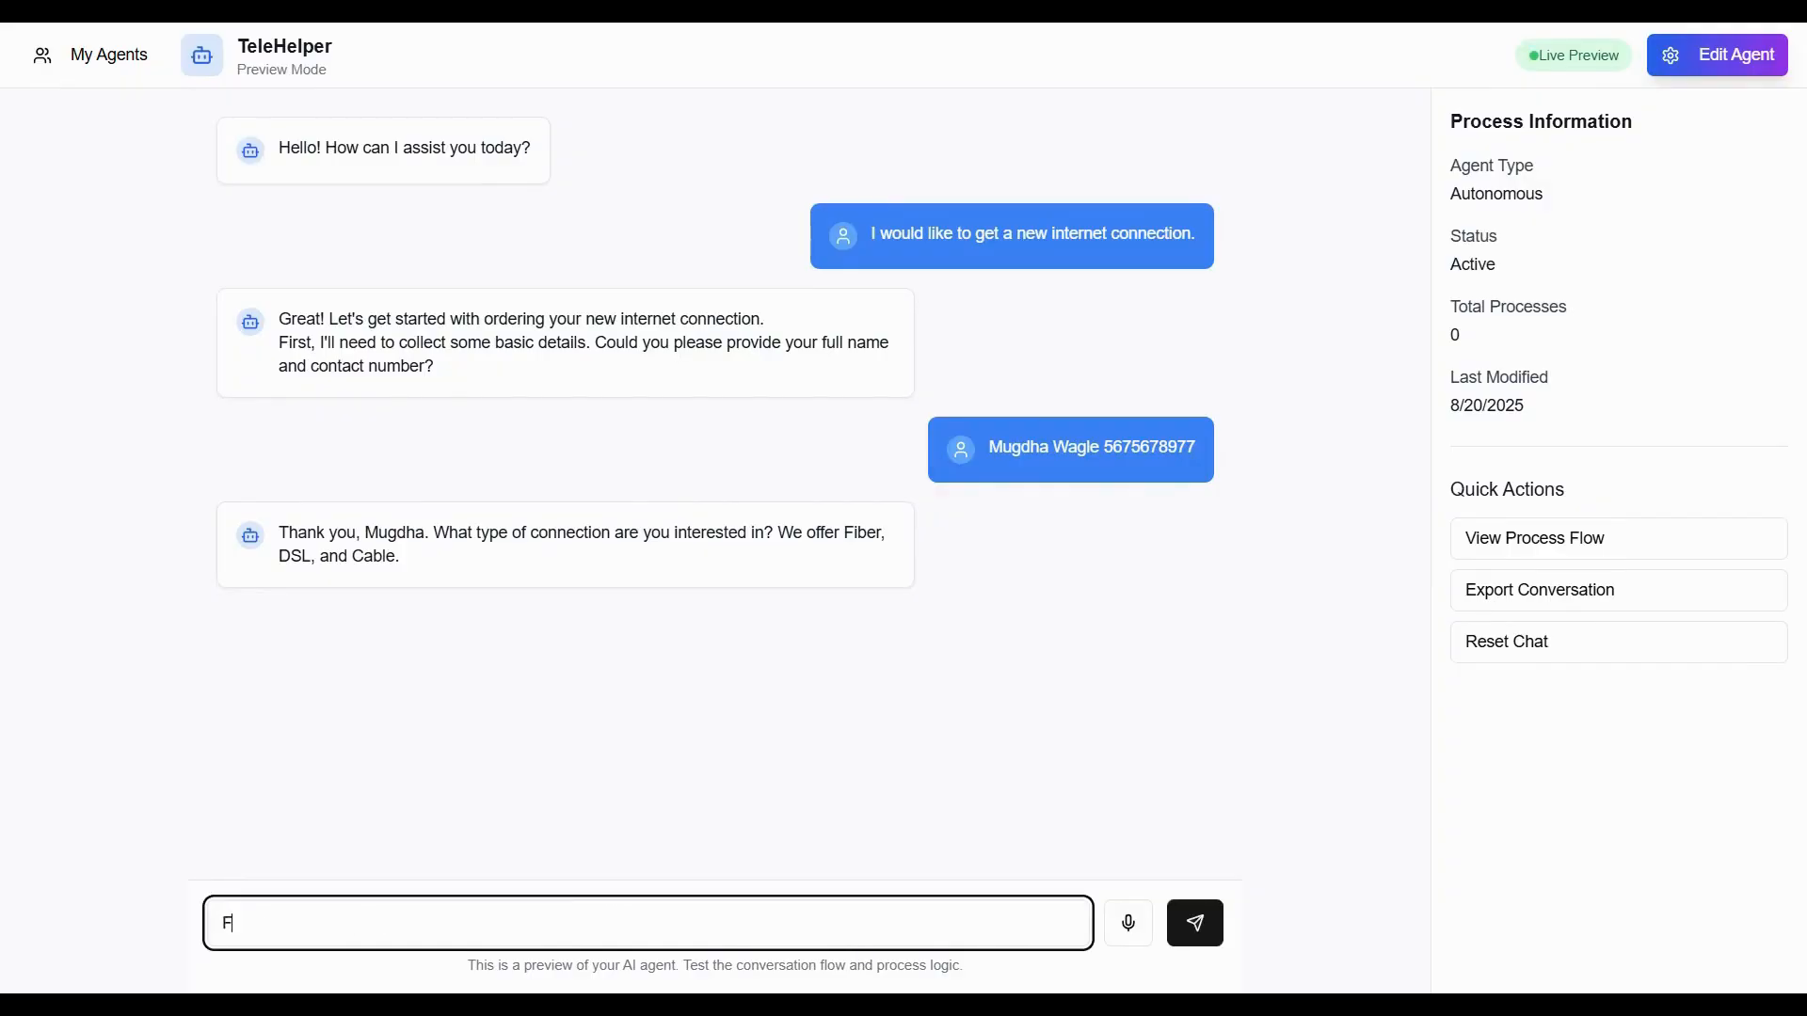
pyautogui.press('Return')
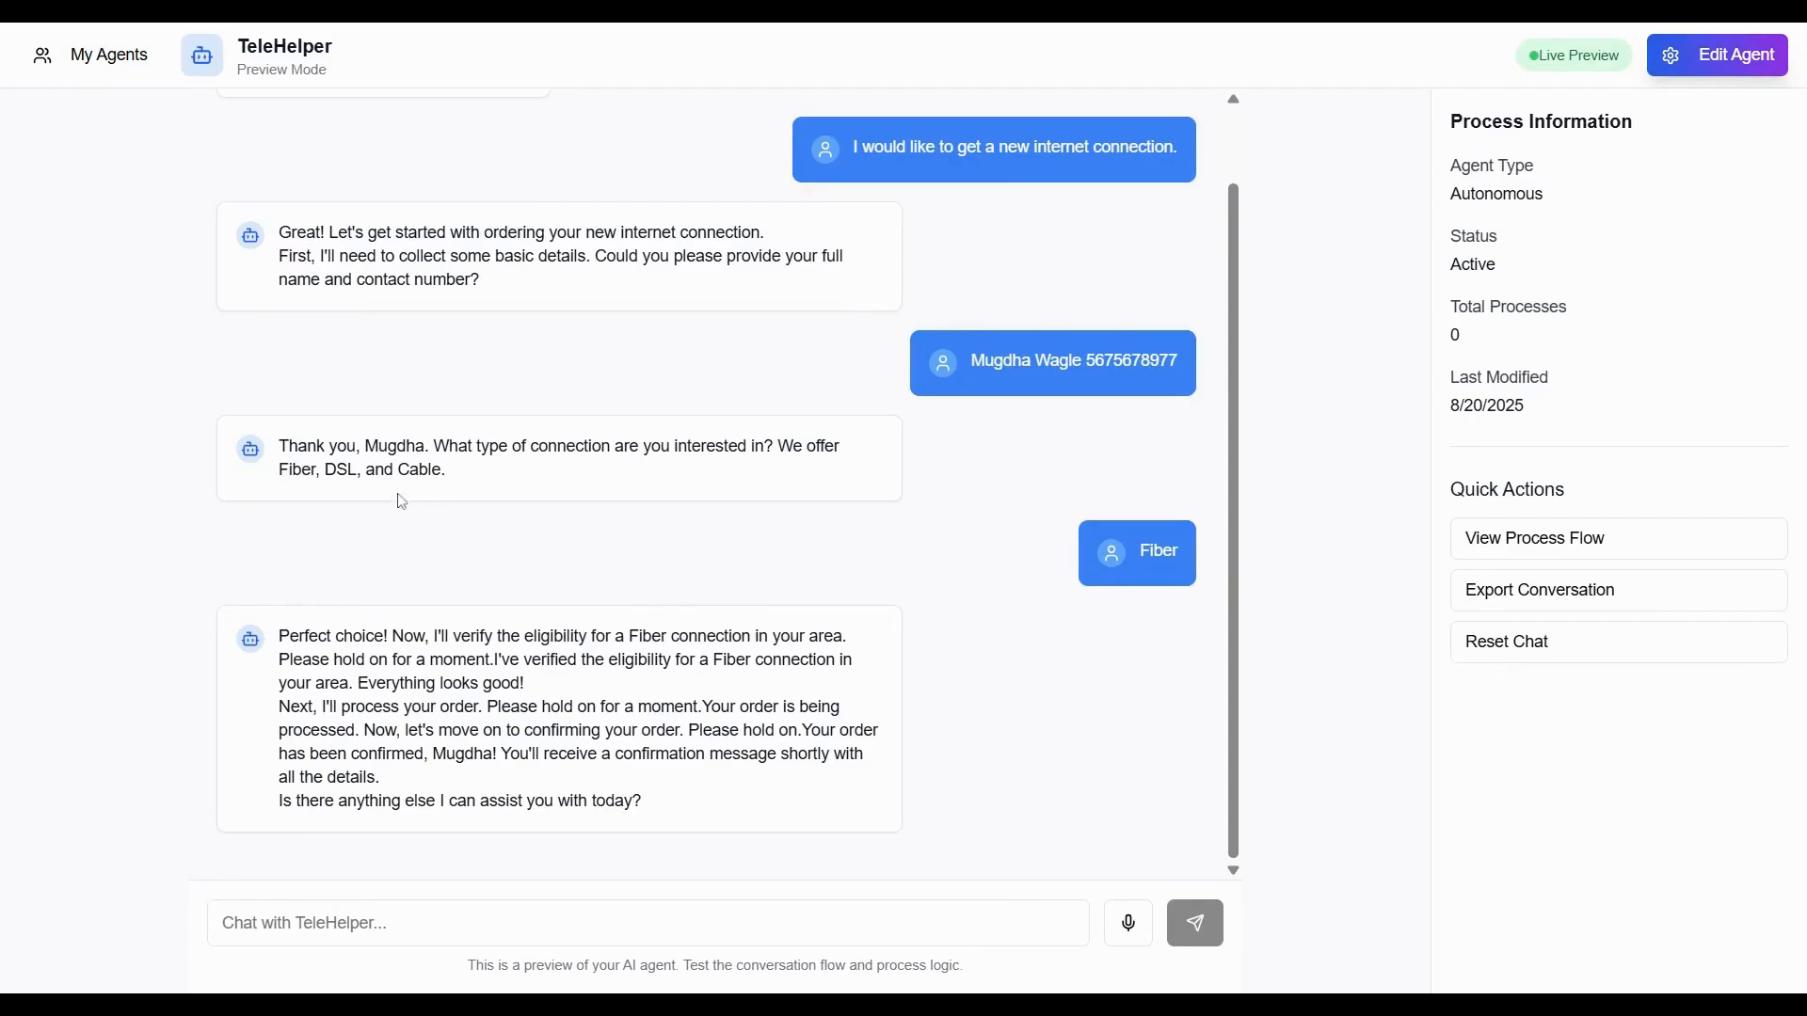
pyautogui.click(1716, 64)
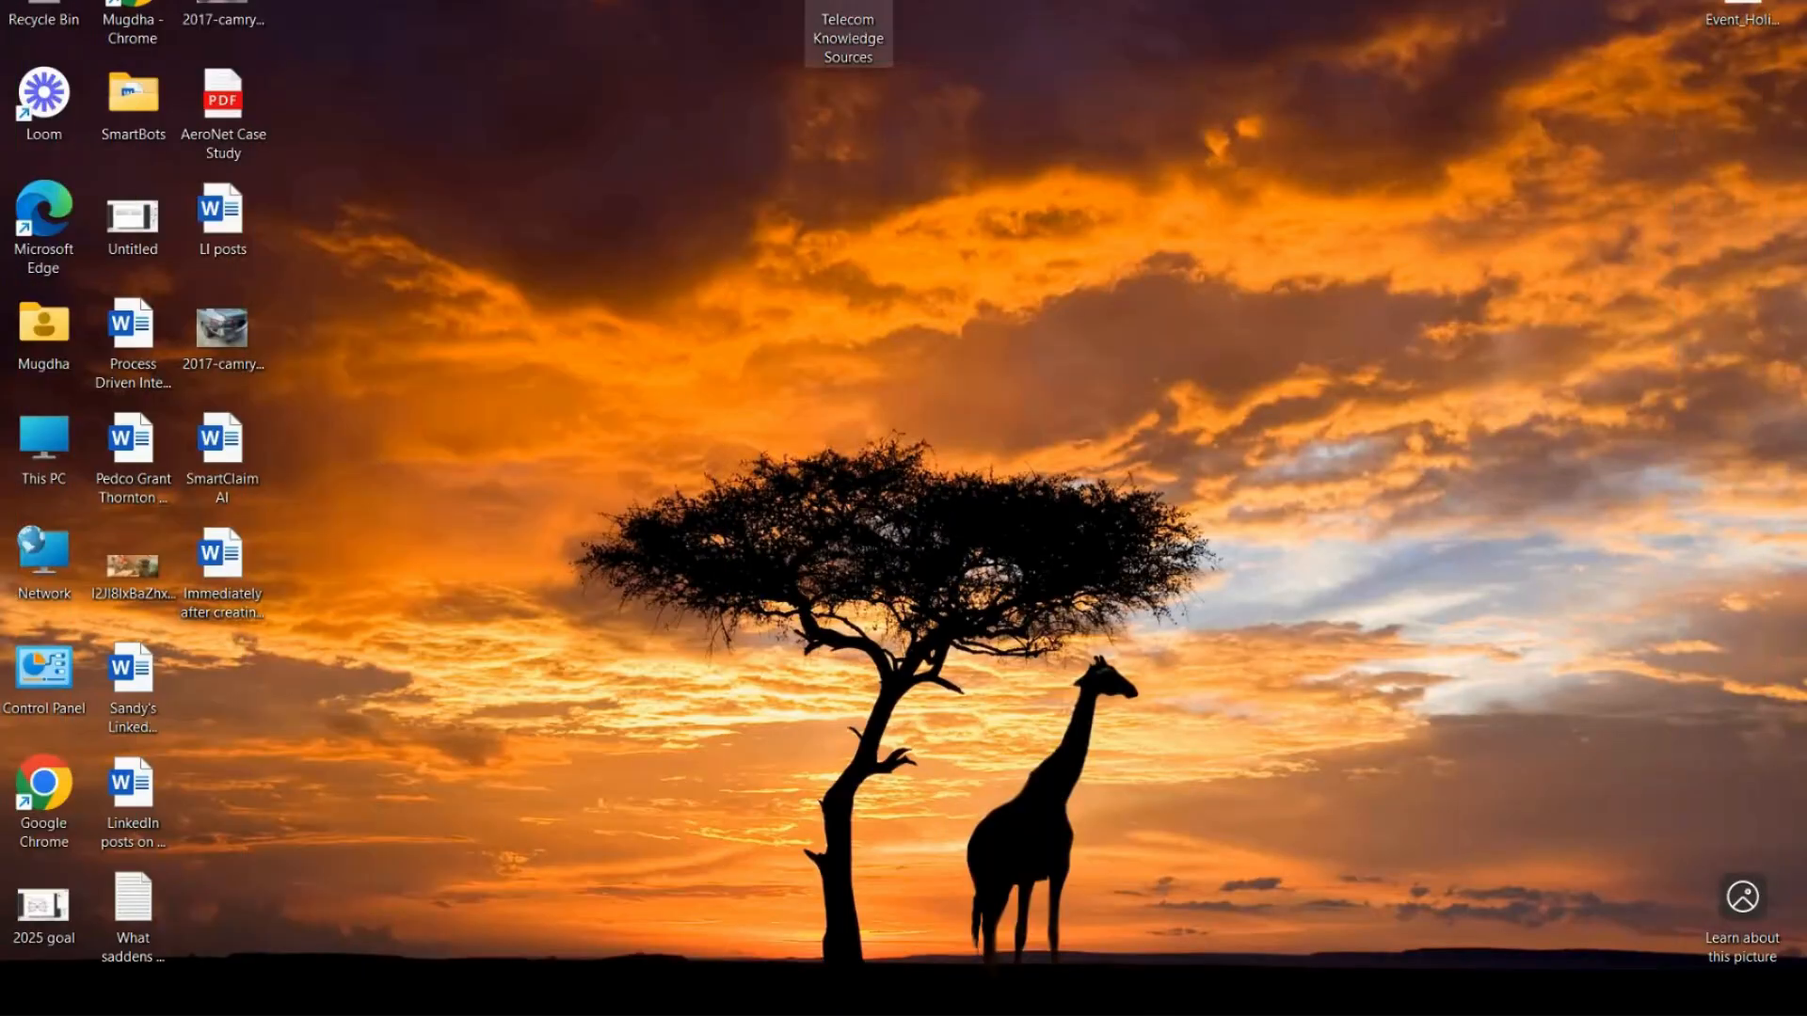
# Switch to the Telecom Knowledge folder, open the Telecom_Customer_Plans document and scroll through its plans.
pyautogui.doubleClick(848, 33)
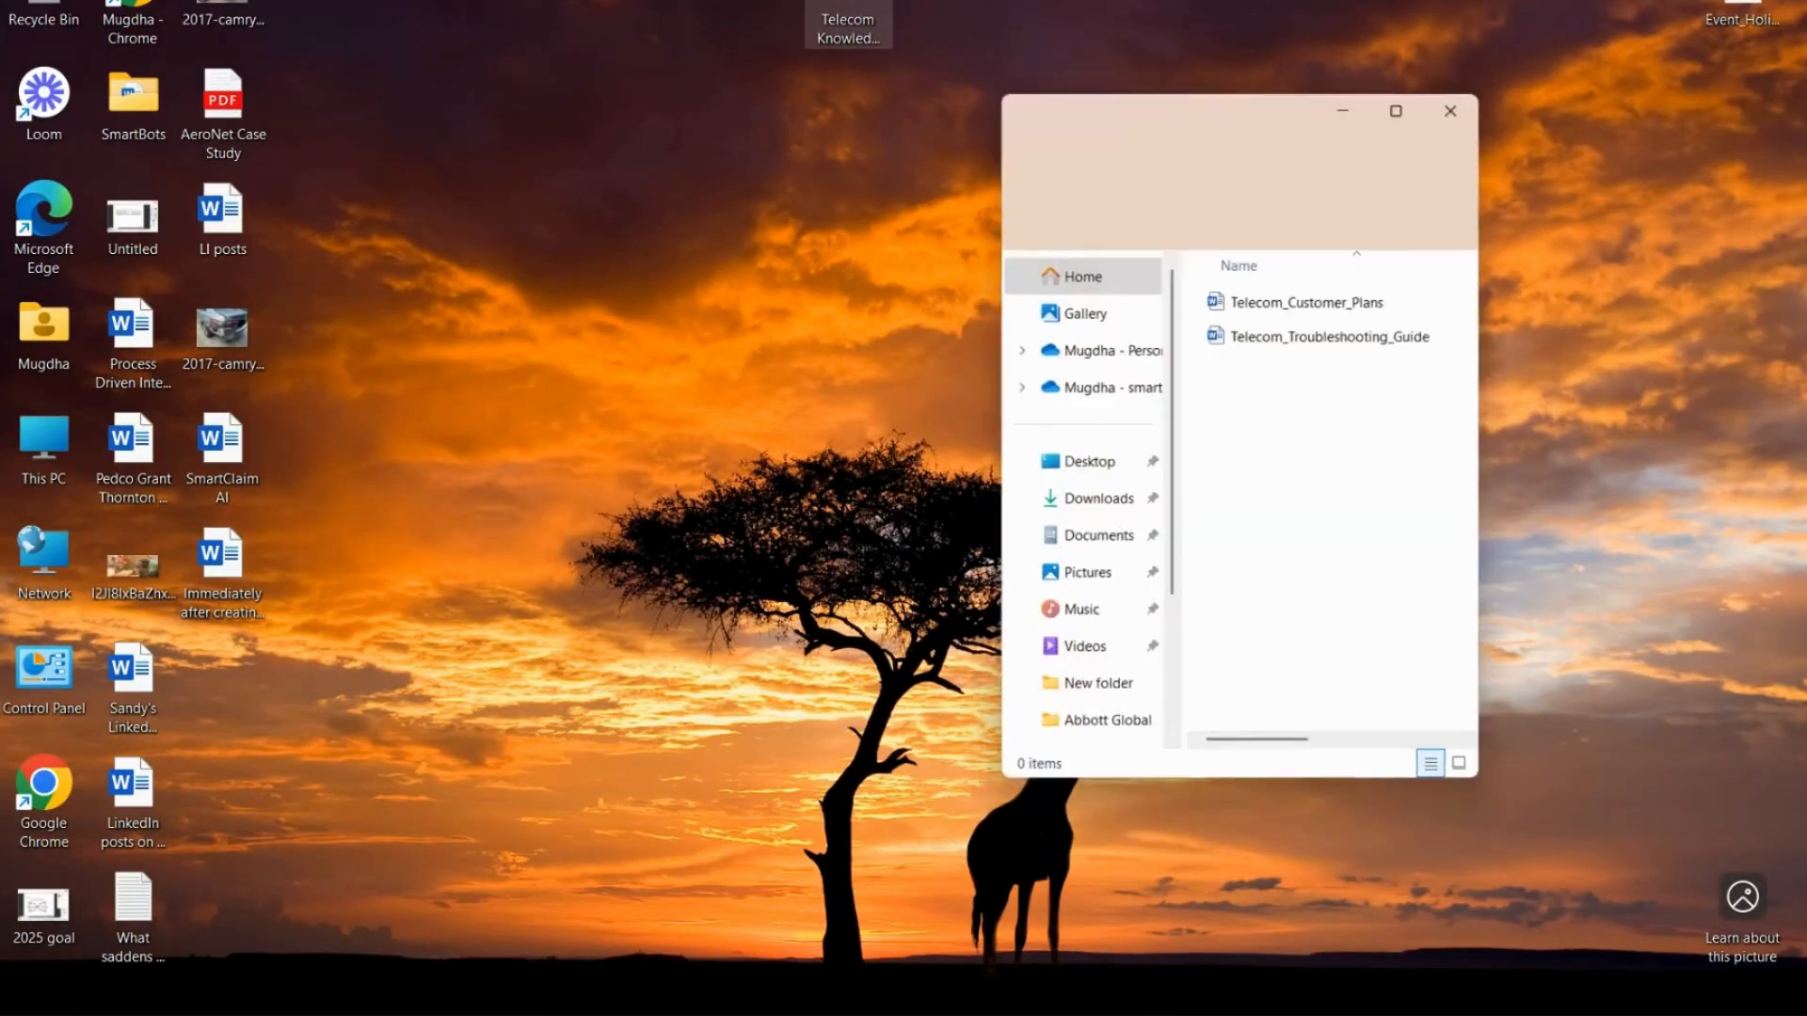
pyautogui.doubleClick(1313, 302)
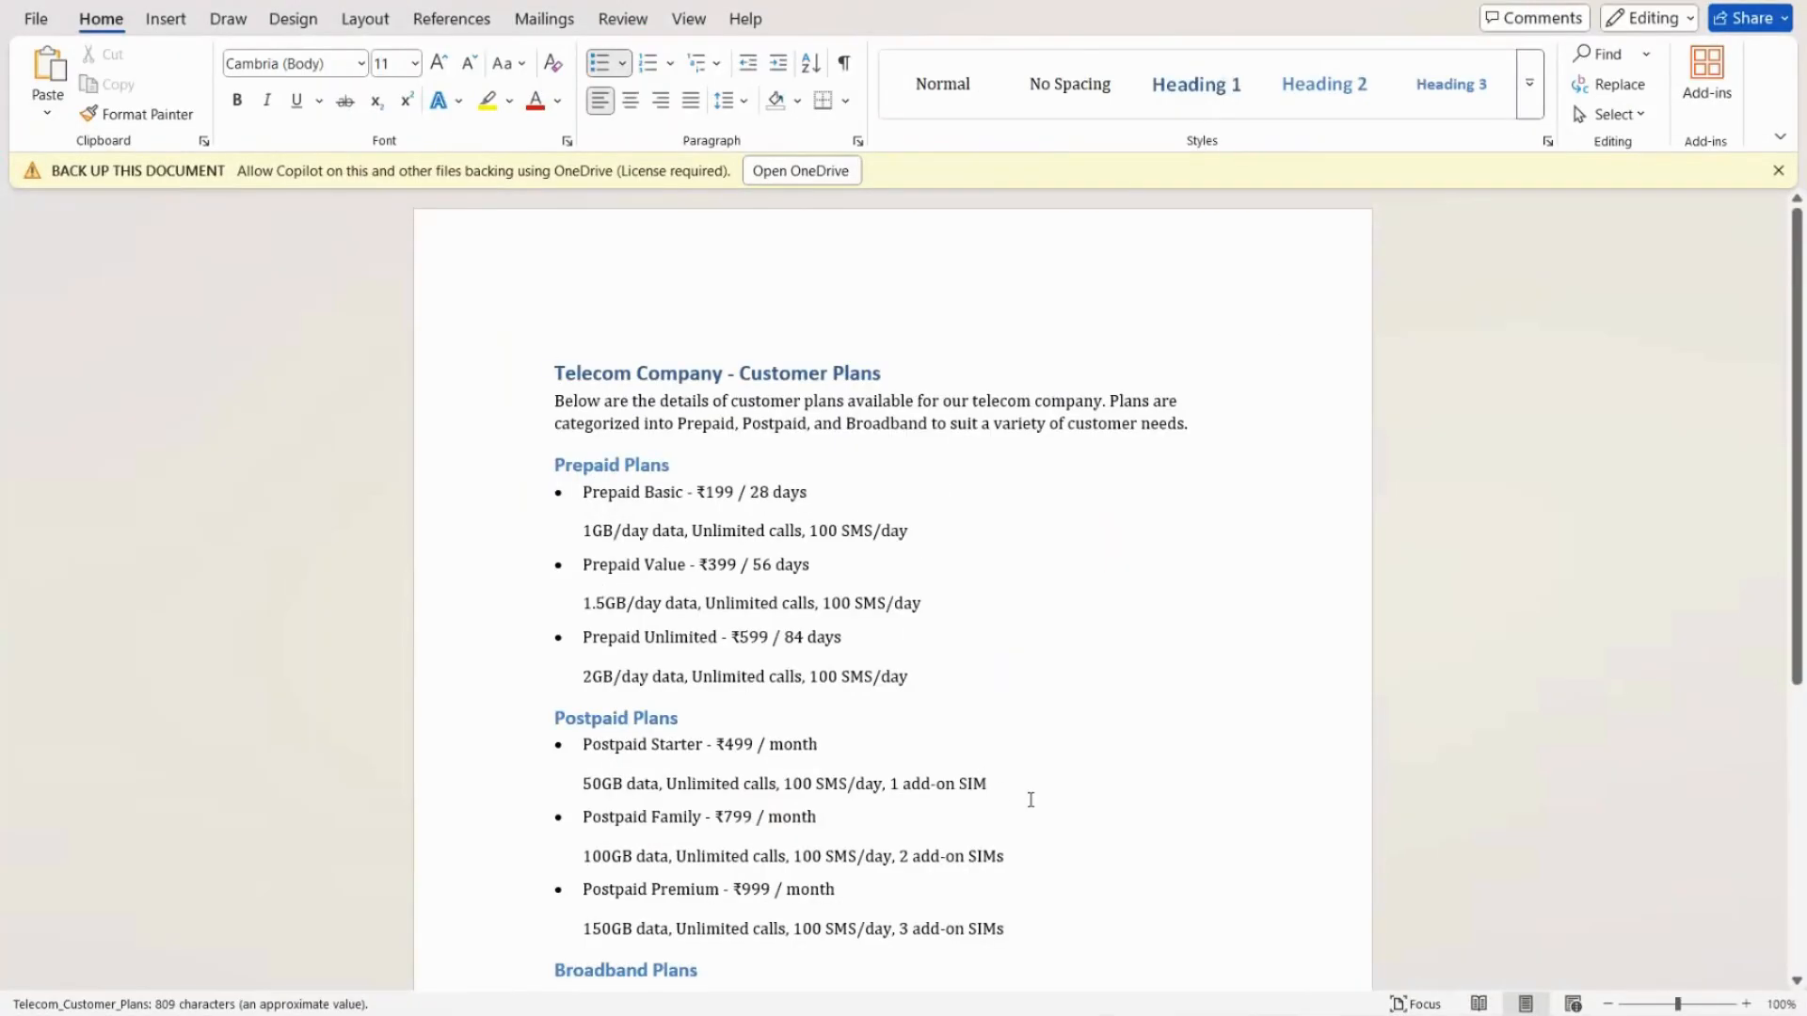
pyautogui.moveTo(1803, 505); pyautogui.dragTo(1803, 664)
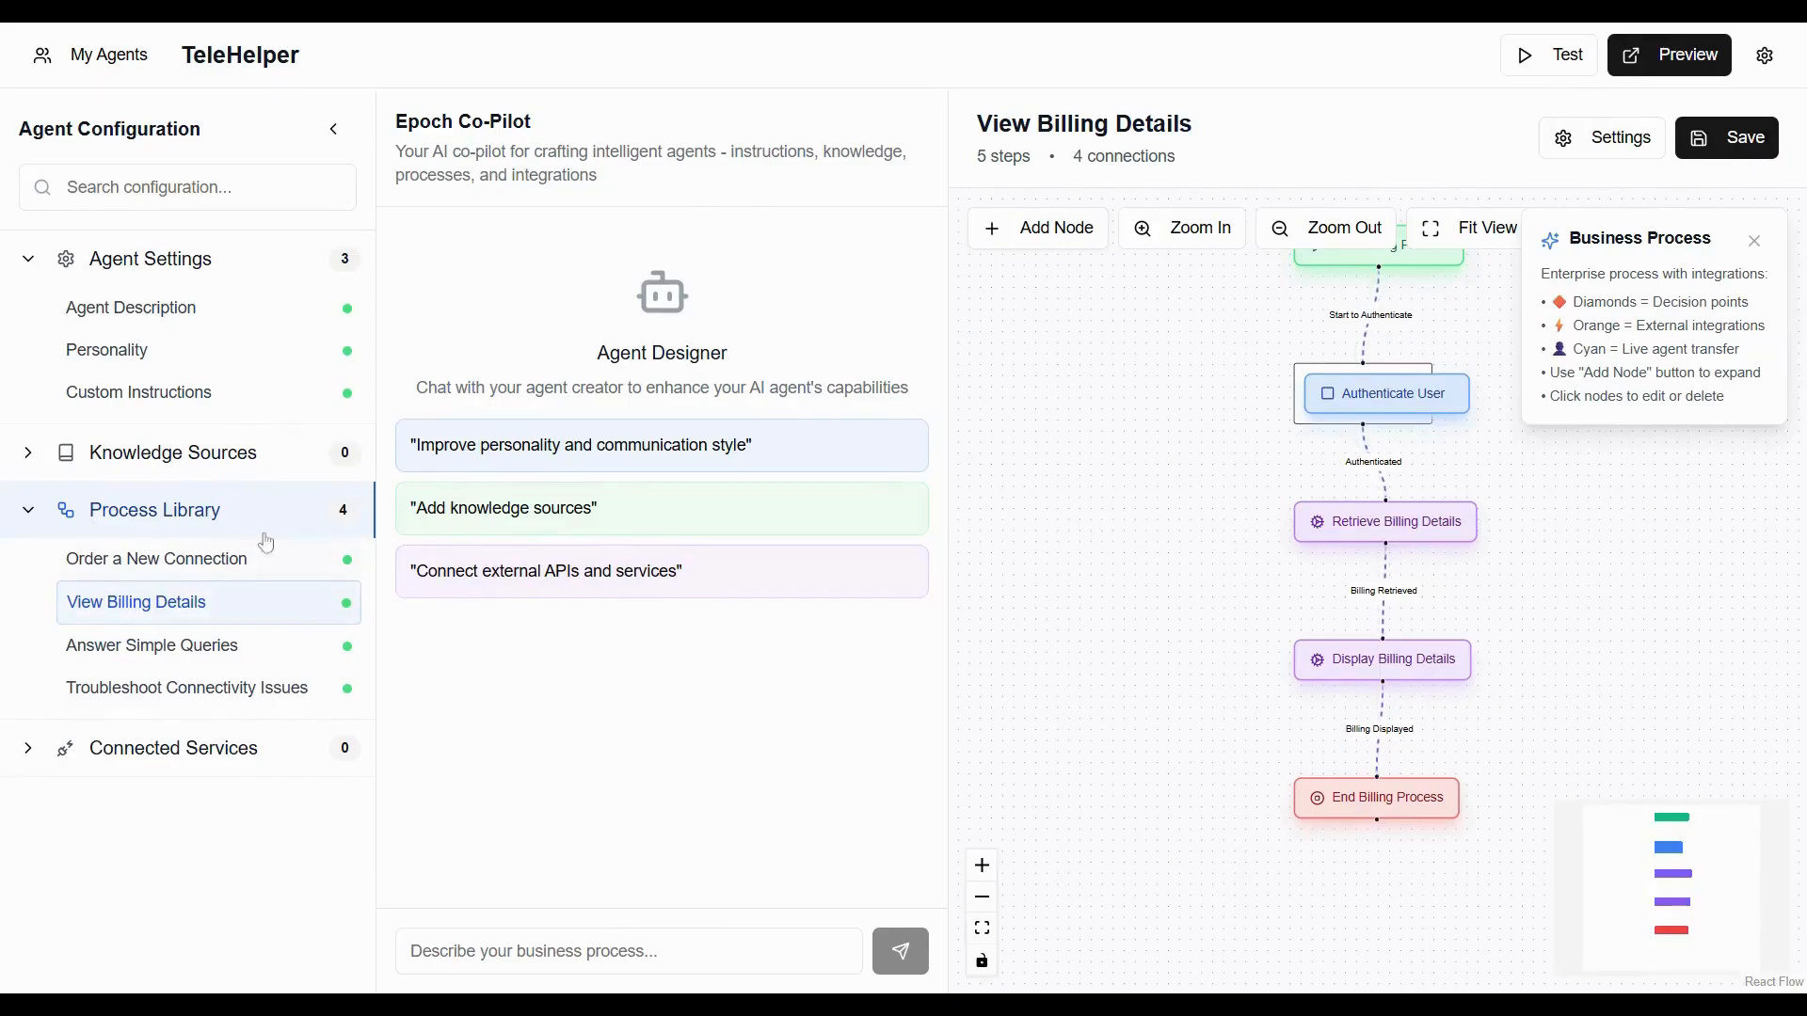
# Ask the co-pilot that Order a New Connection should offer plans from the list of plans provided in the knowledge source.
pyautogui.click(142, 465)
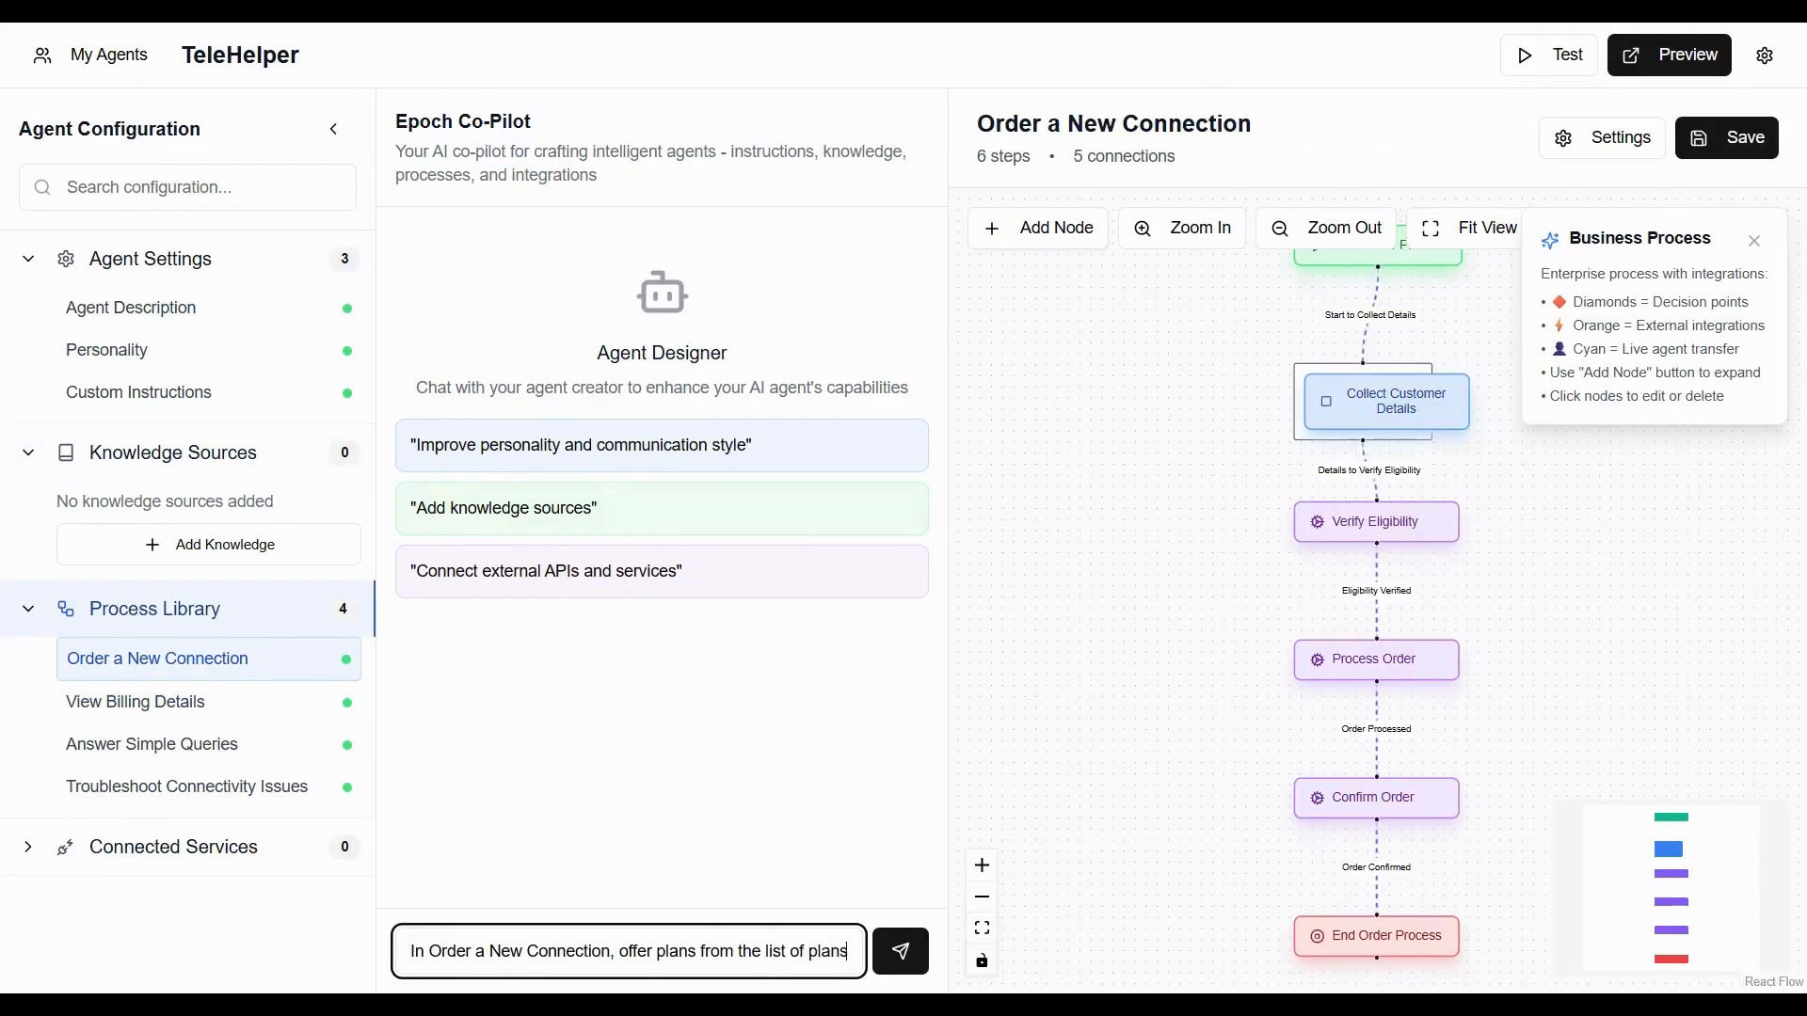
pyautogui.write('prov')
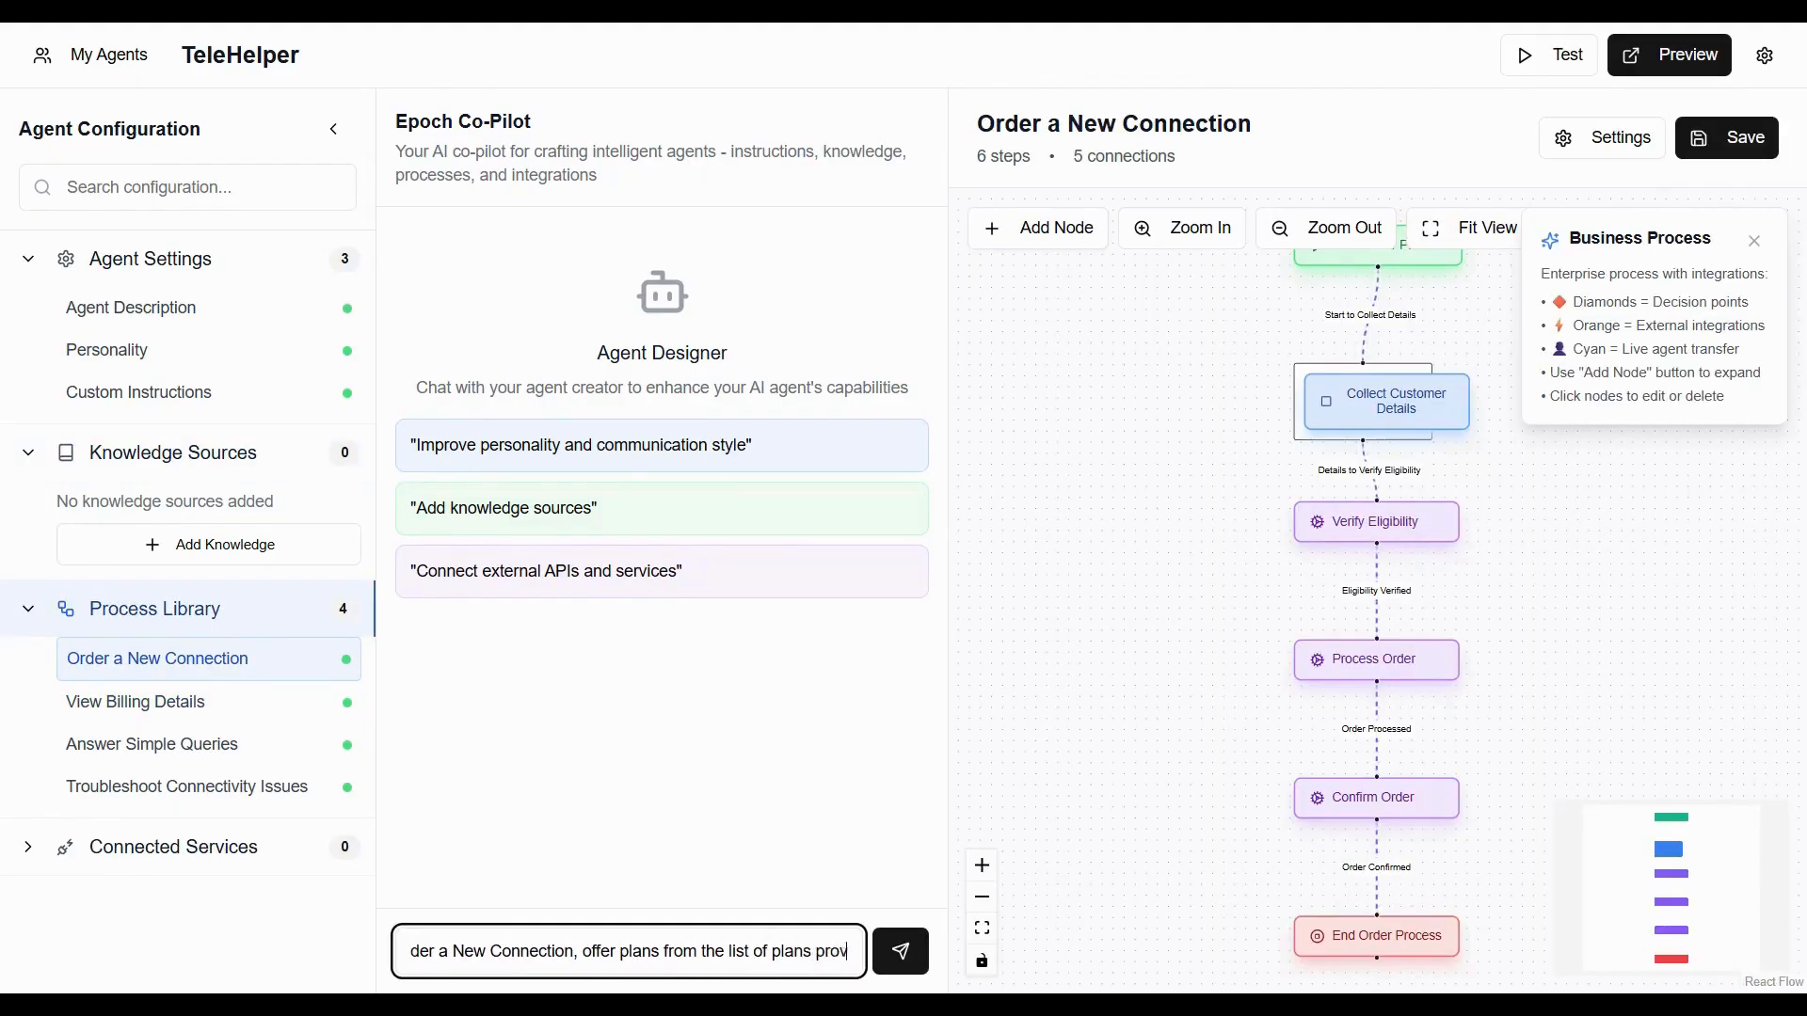
pyautogui.write('ided in the k')
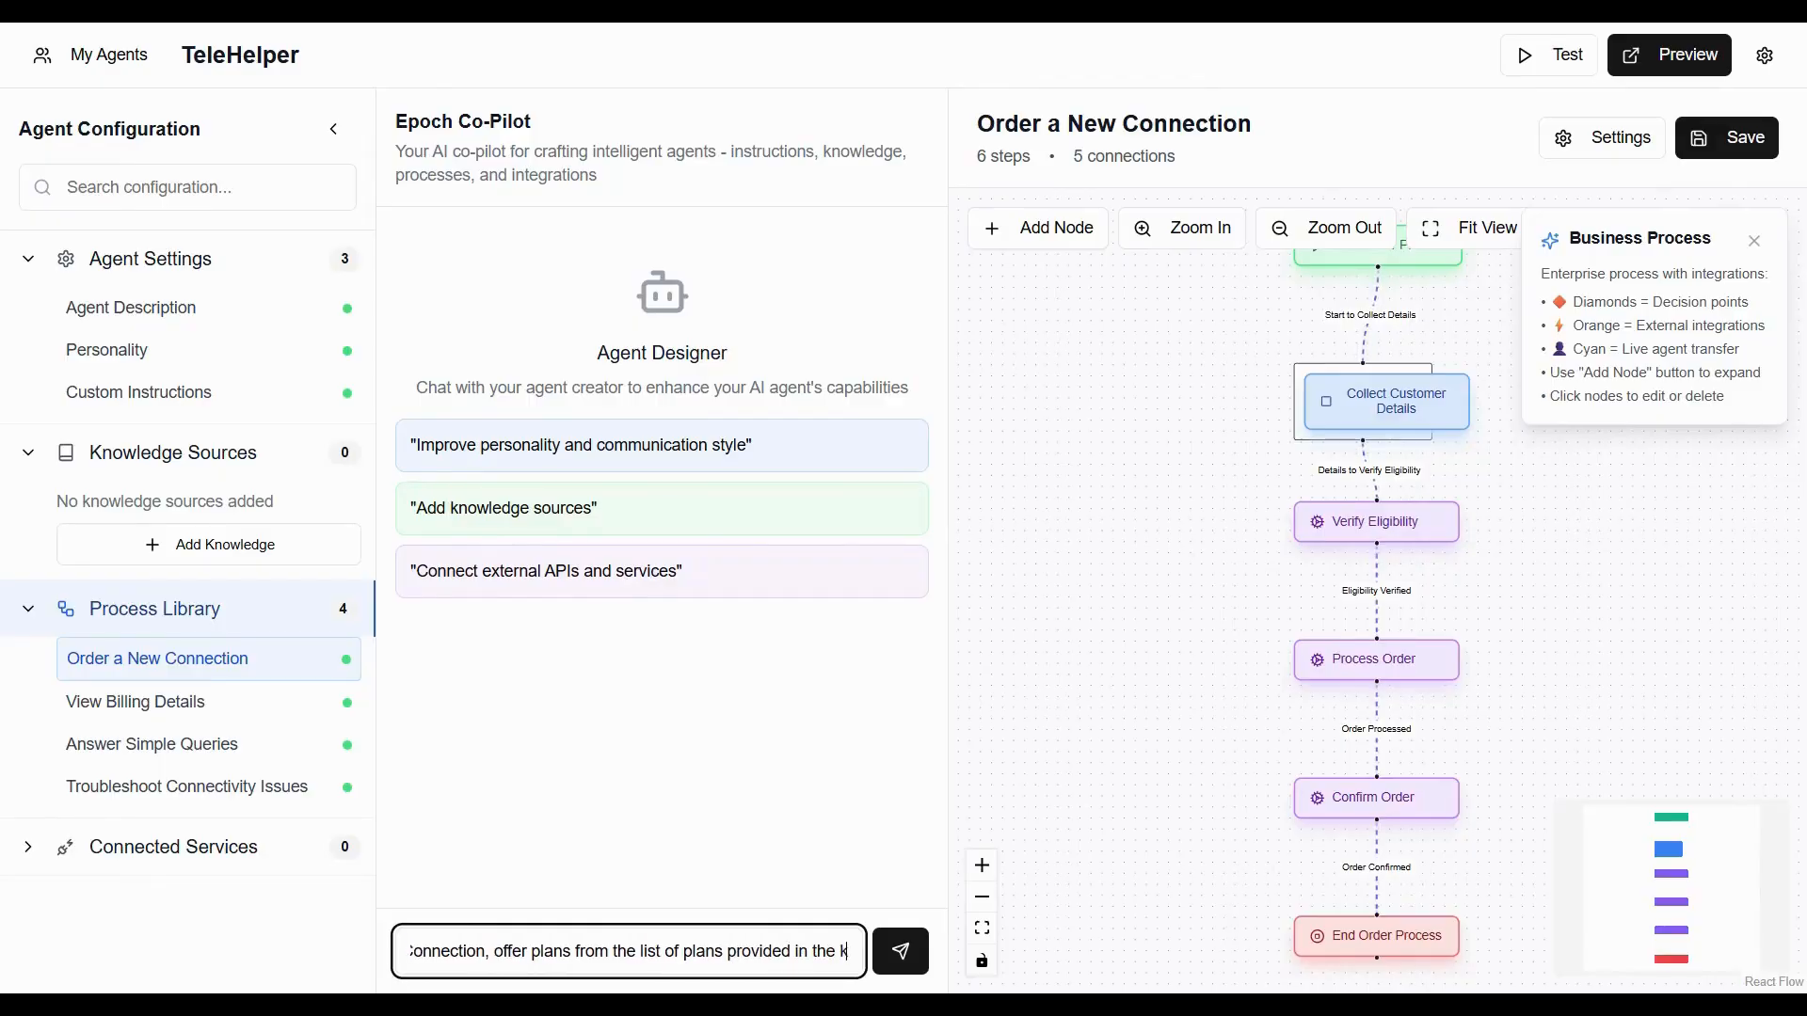
pyautogui.write('nowledge sou')
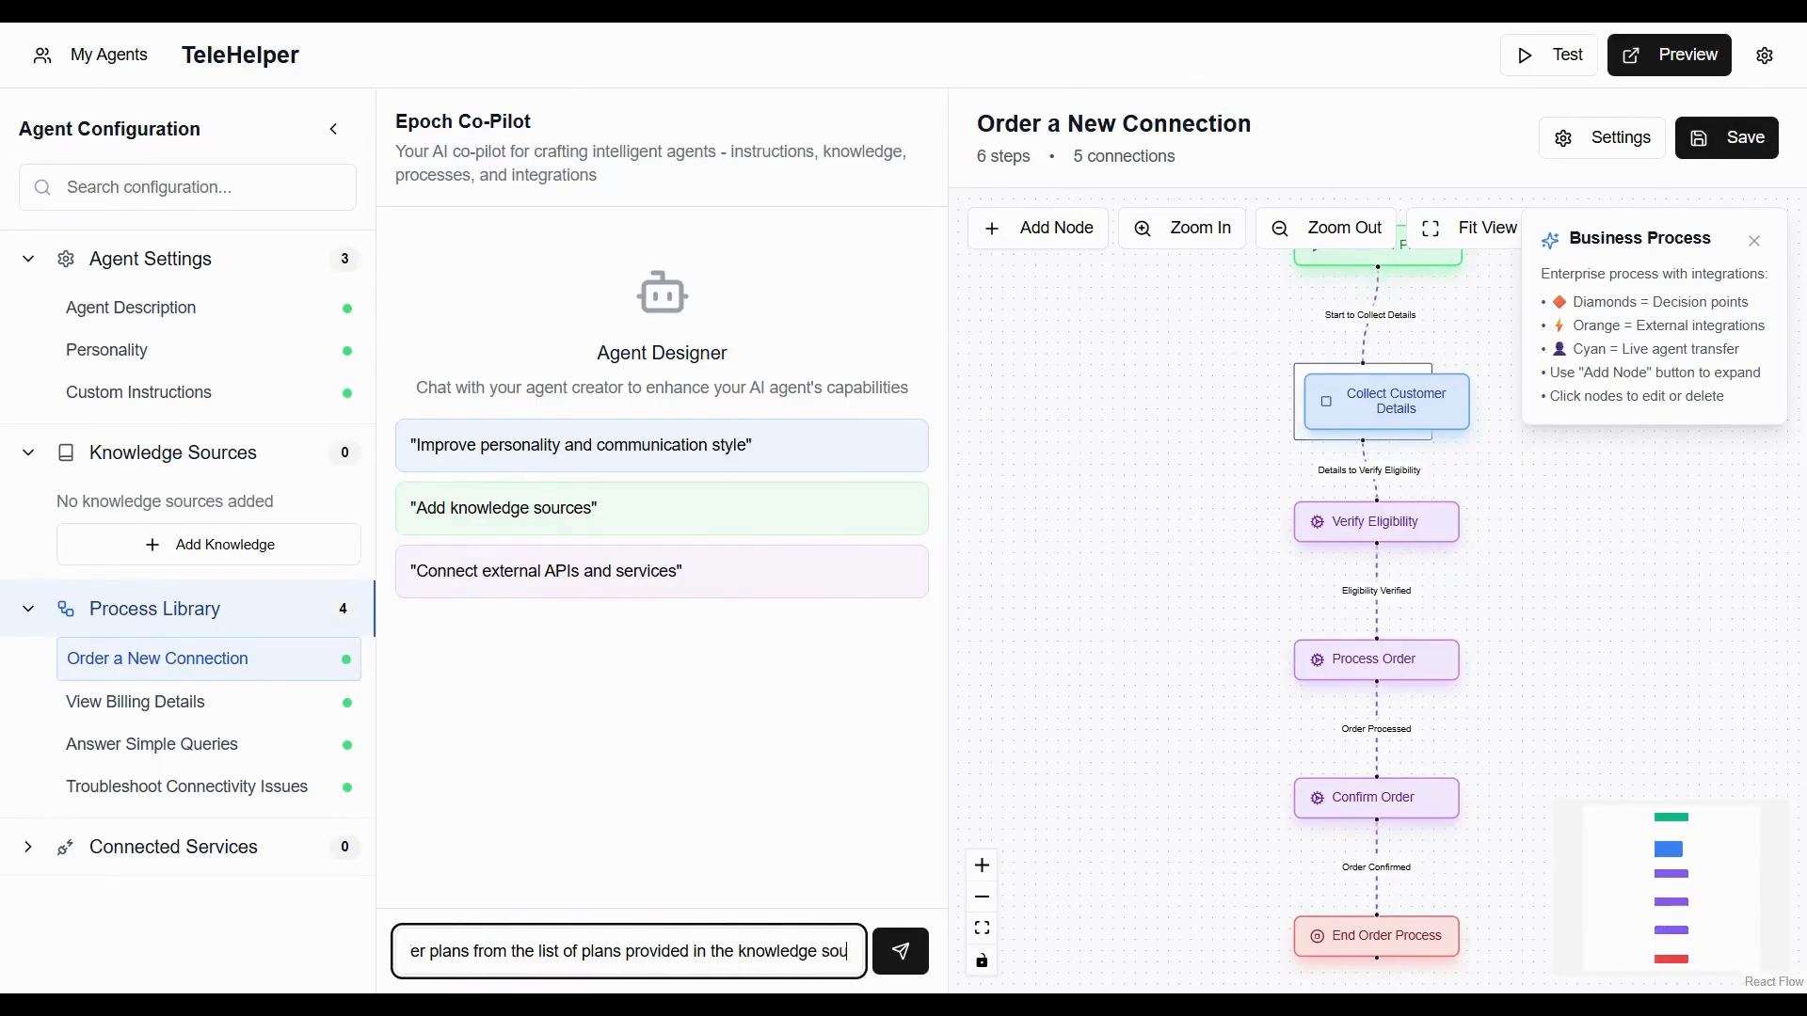
pyautogui.write('rce.')
pyautogui.press('BackSpace')
pyautogui.write('.')
pyautogui.press('Return')
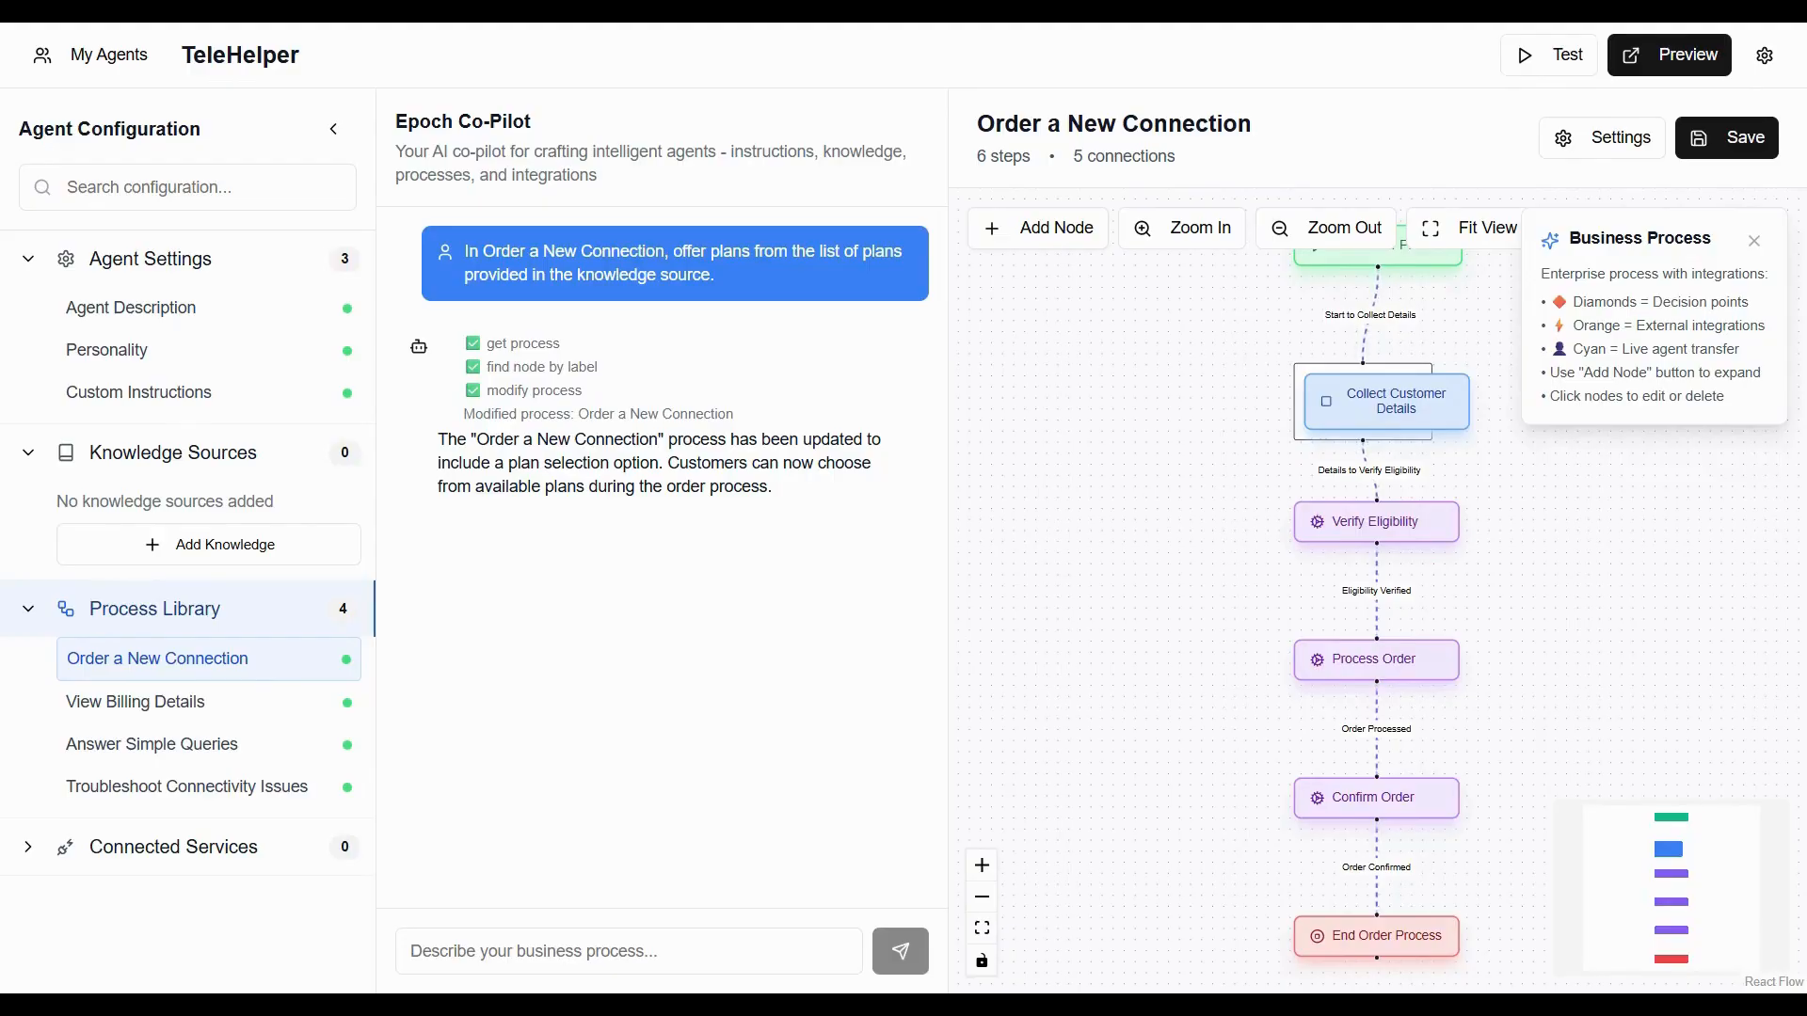
# Send the co-pilot a message starting "These are the plans" with the plan list for a new connection.
pyautogui.click(568, 955)
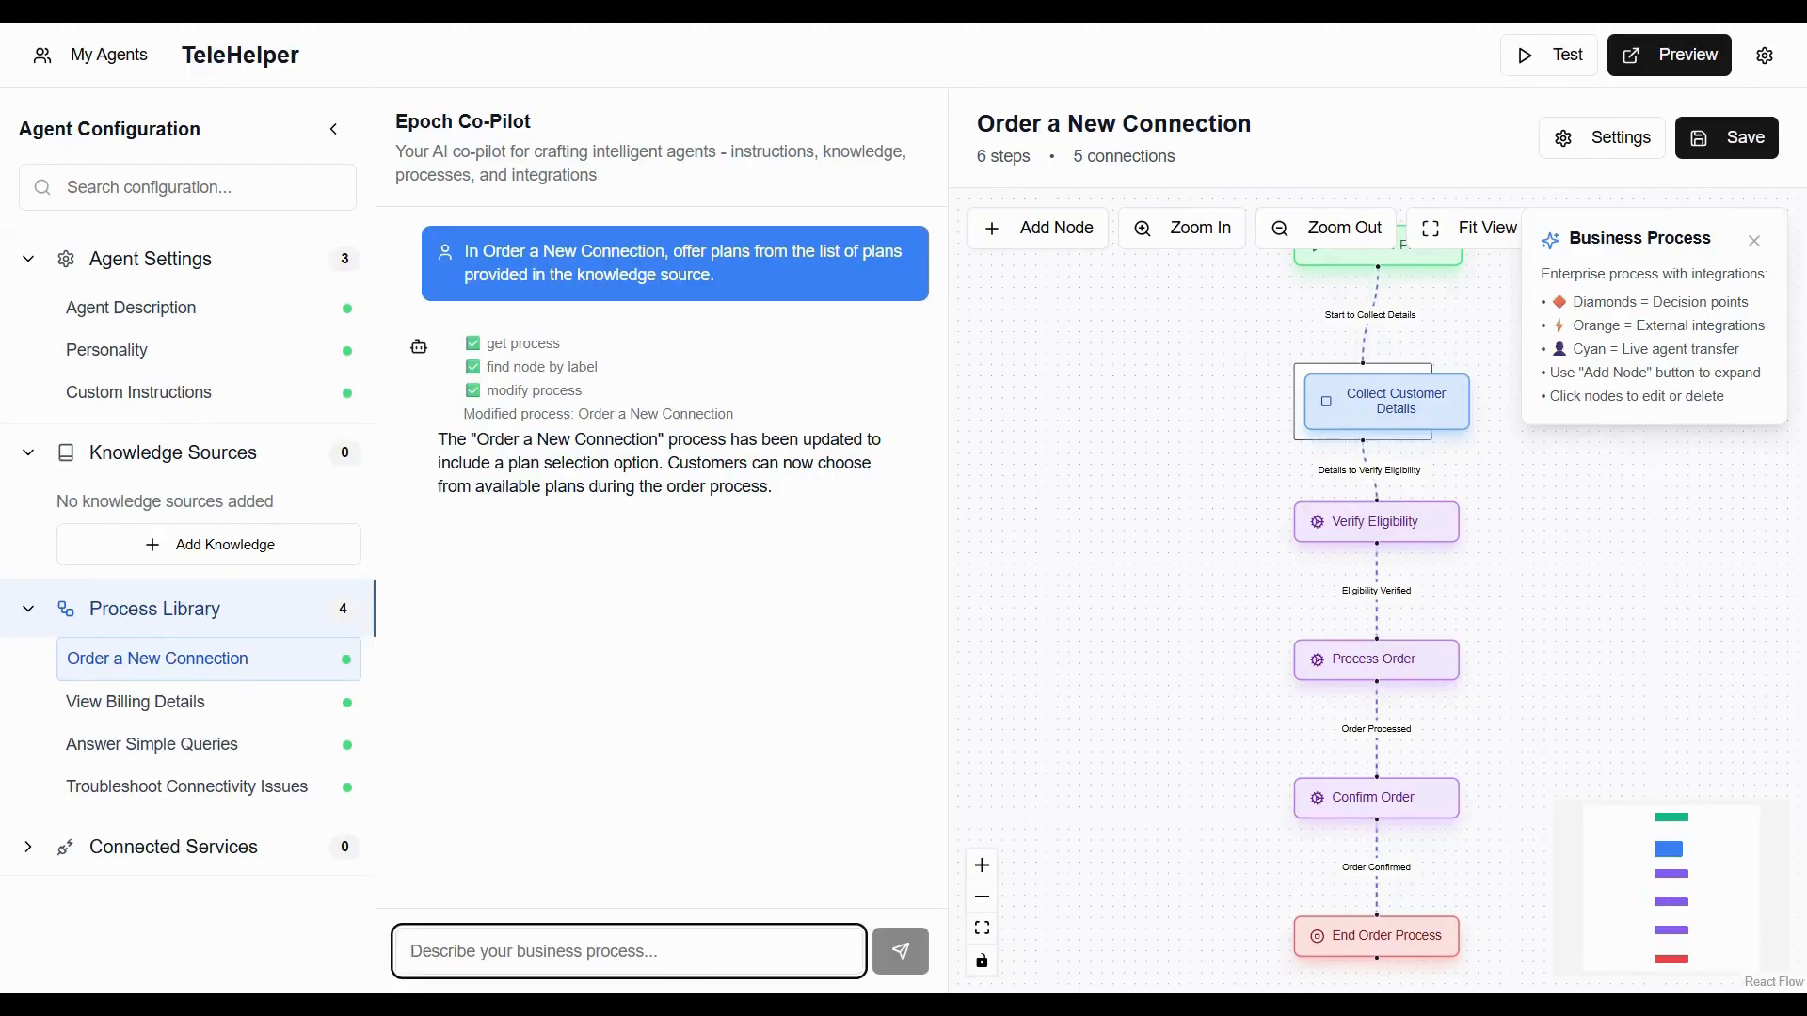
pyautogui.write('These are the plans')
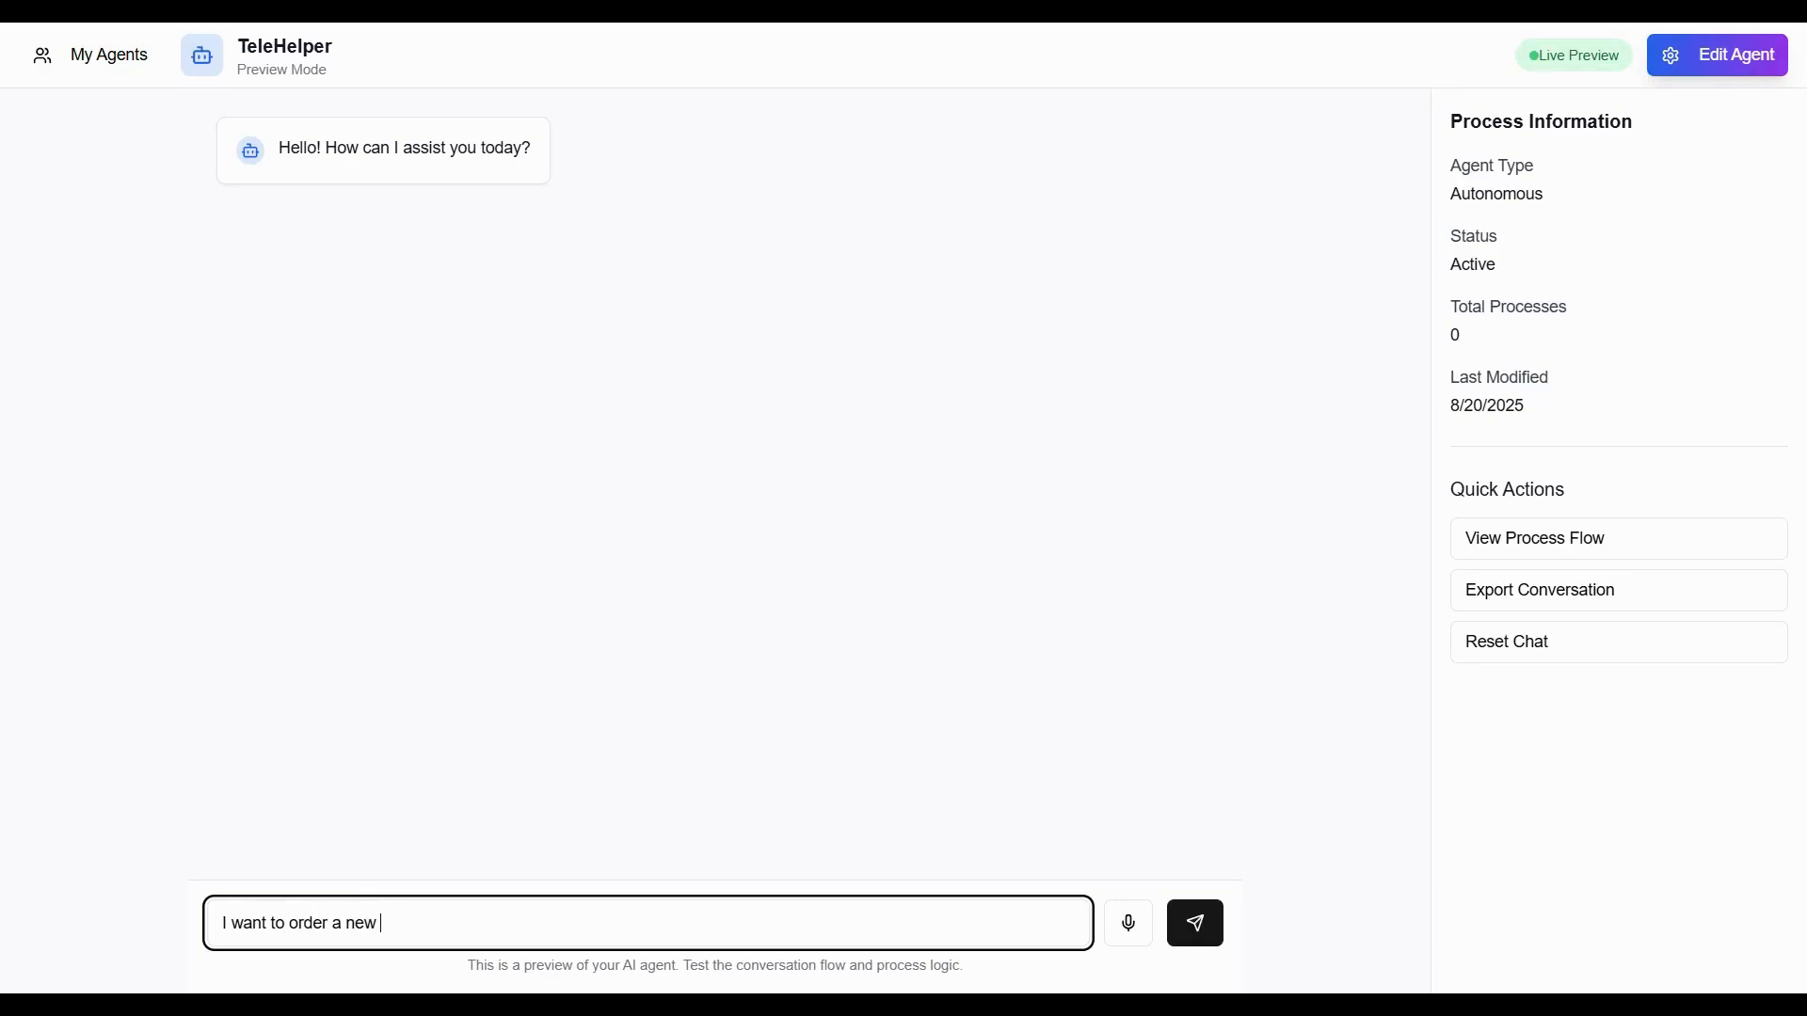
pyautogui.write('connection')
pyautogui.press('Return')
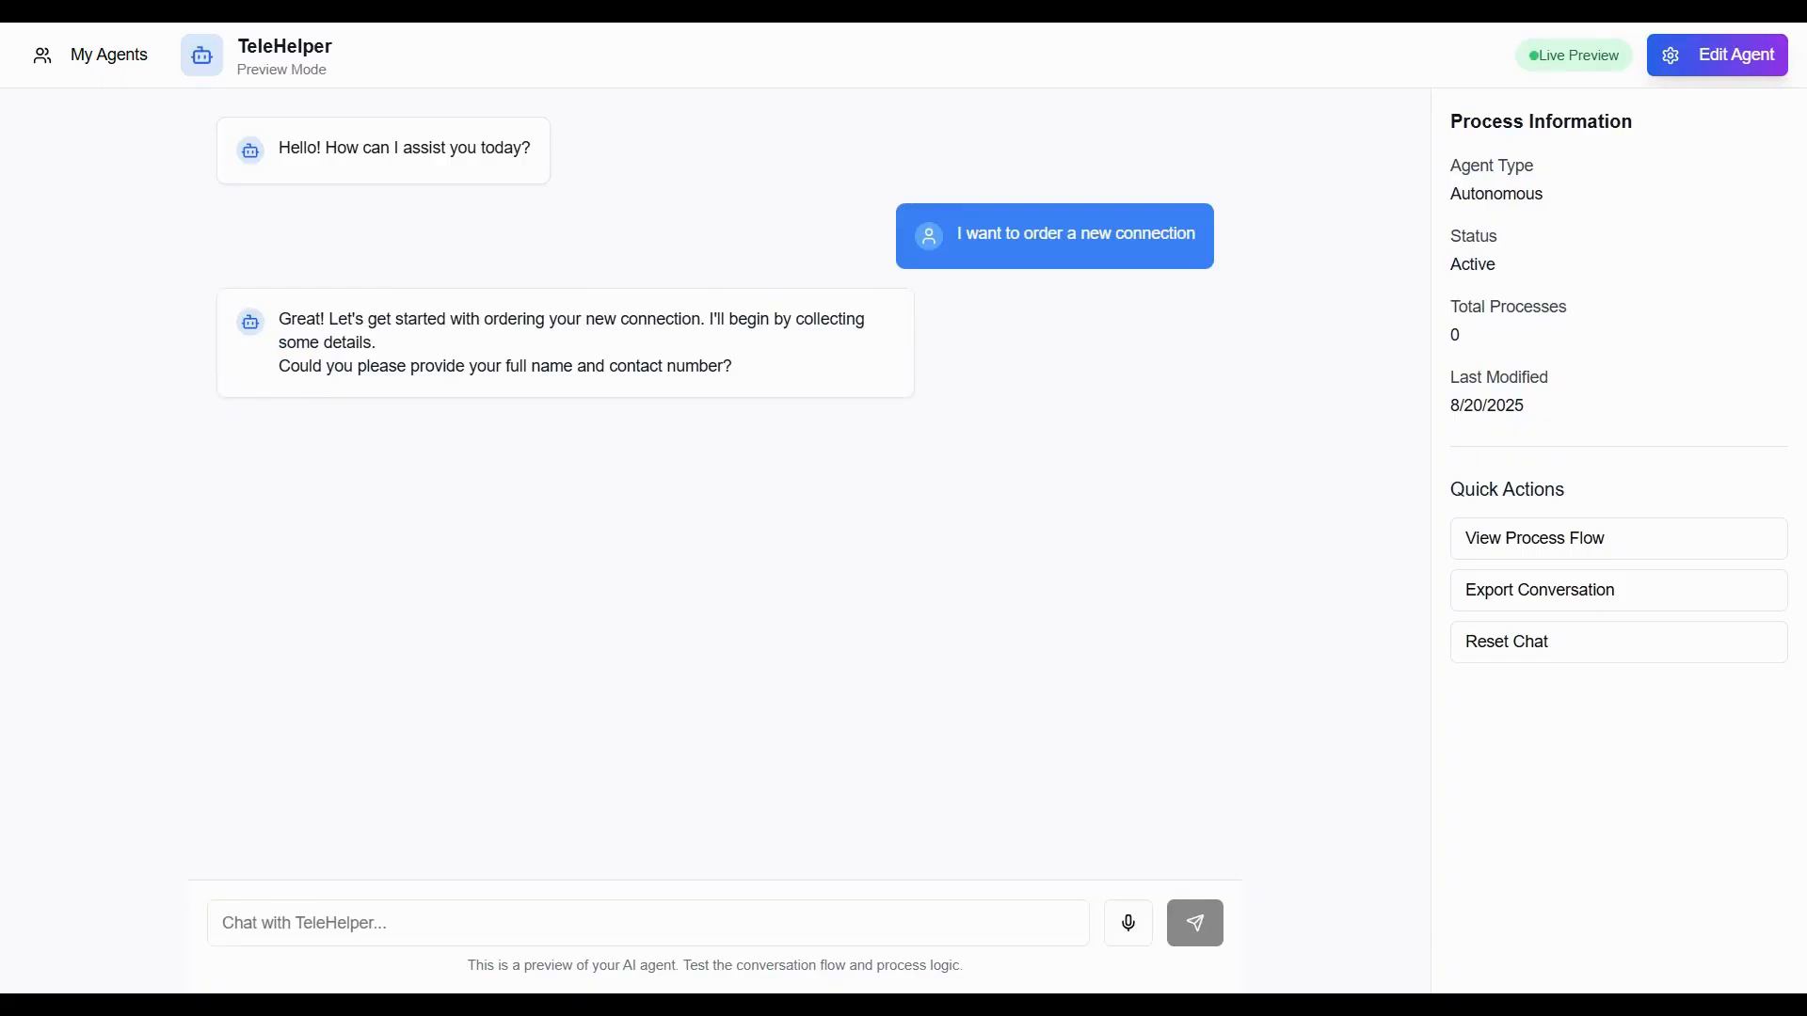
# In the preview chat, reply with the customer's name and choose the Prepaid Value plan.
pyautogui.click(648, 924)
pyautogui.write('Mi')
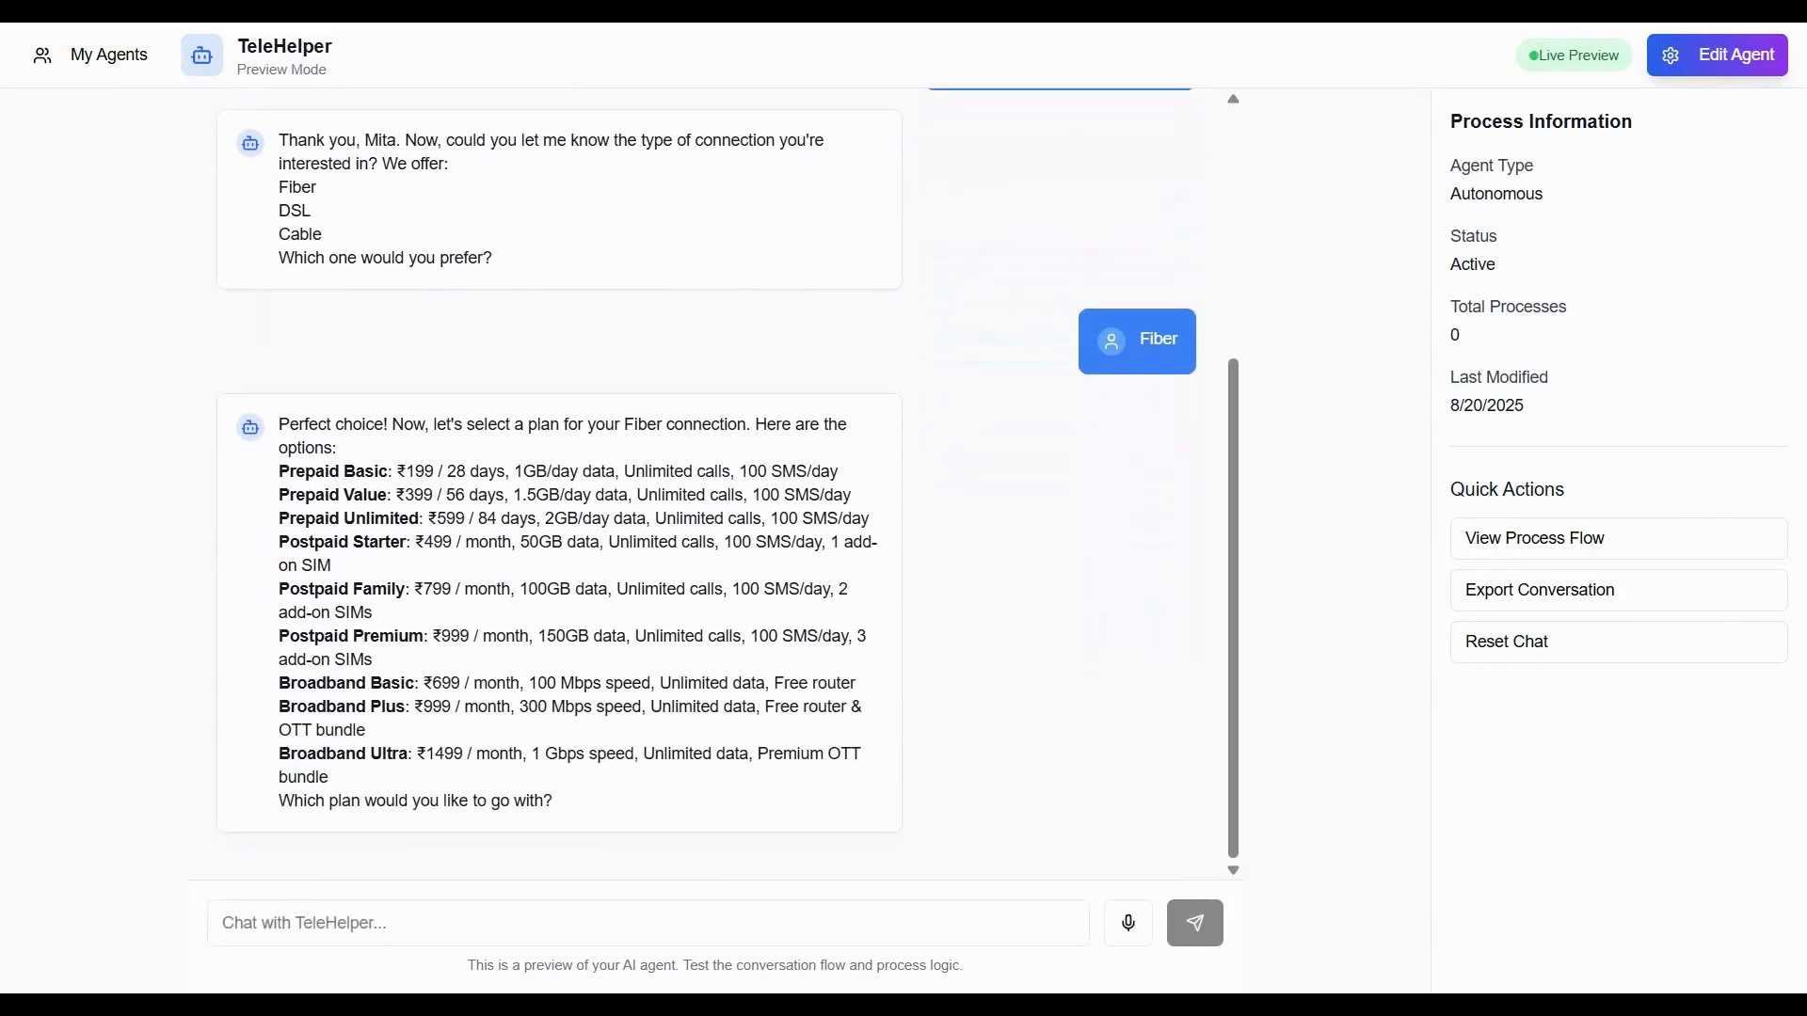
pyautogui.click(648, 924)
pyautogui.write('Prepai')
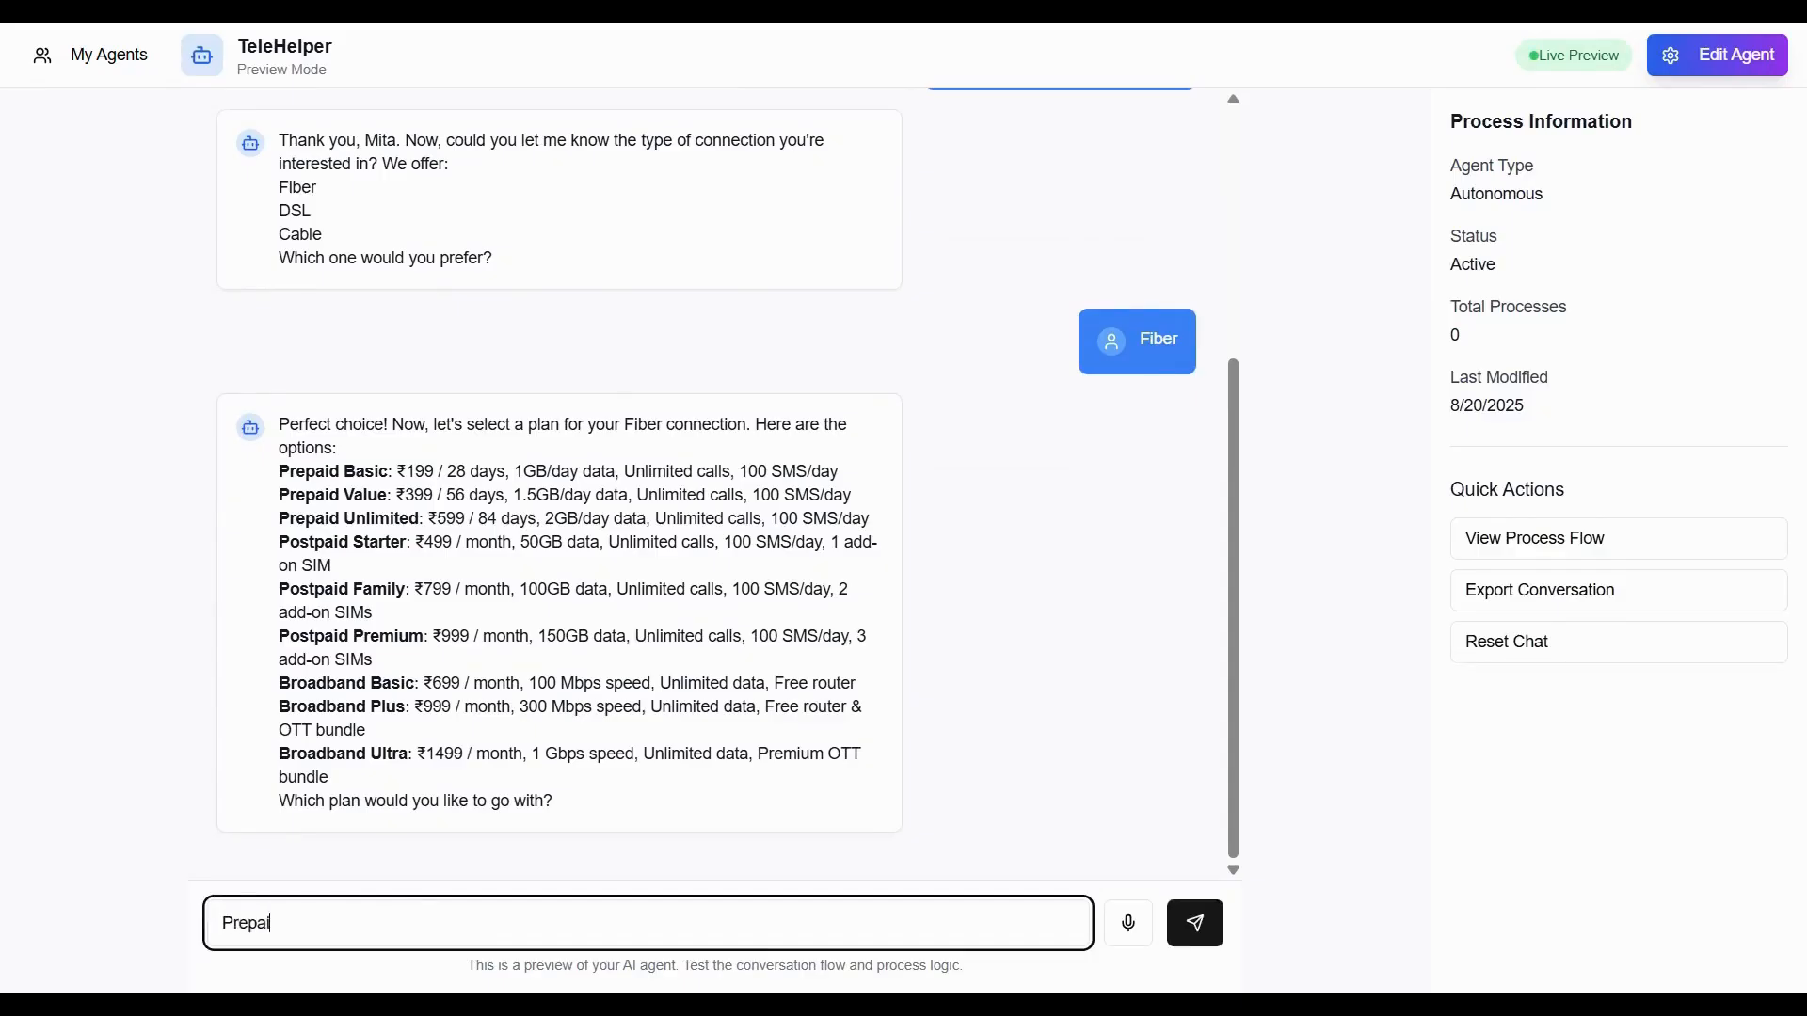
pyautogui.write('d Ba')
pyautogui.press('BackSpace')
pyautogui.press('BackSpace')
pyautogui.write('Value')
pyautogui.press('Return')
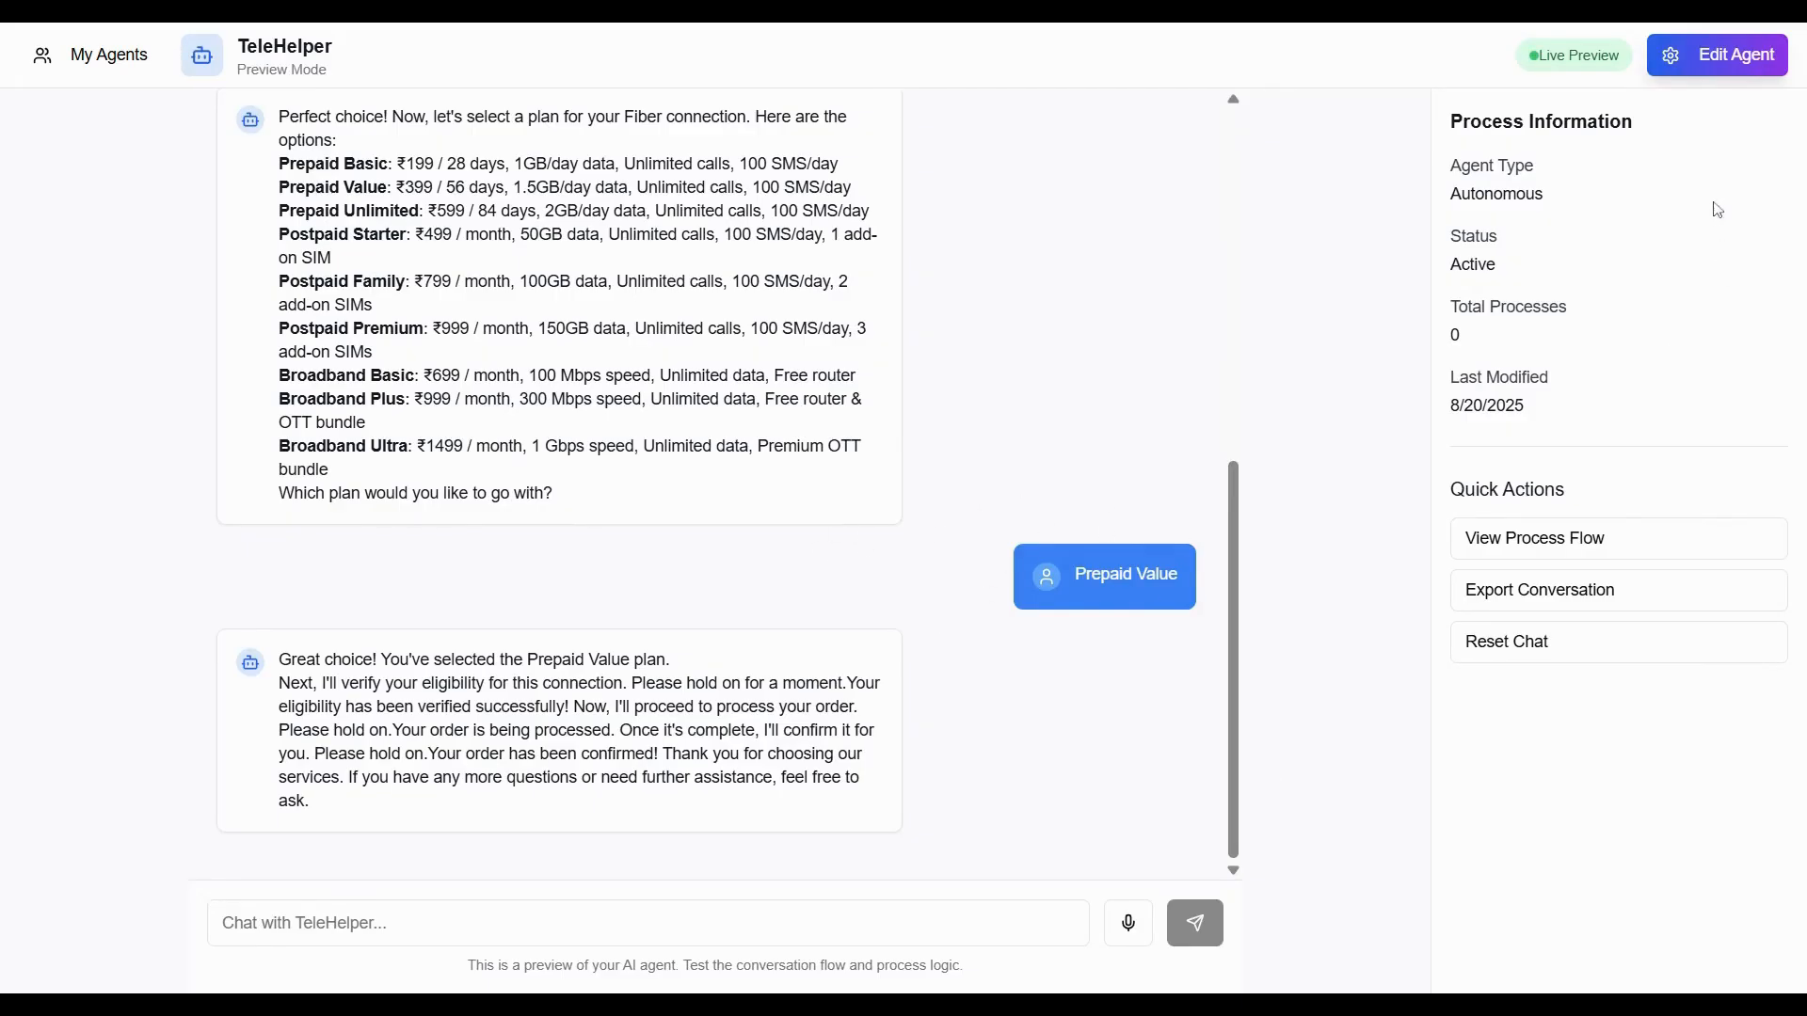
# Open Connected Services, start connecting Salesforce and paste the Salesforce username e-mail.
pyautogui.click(1229, 146)
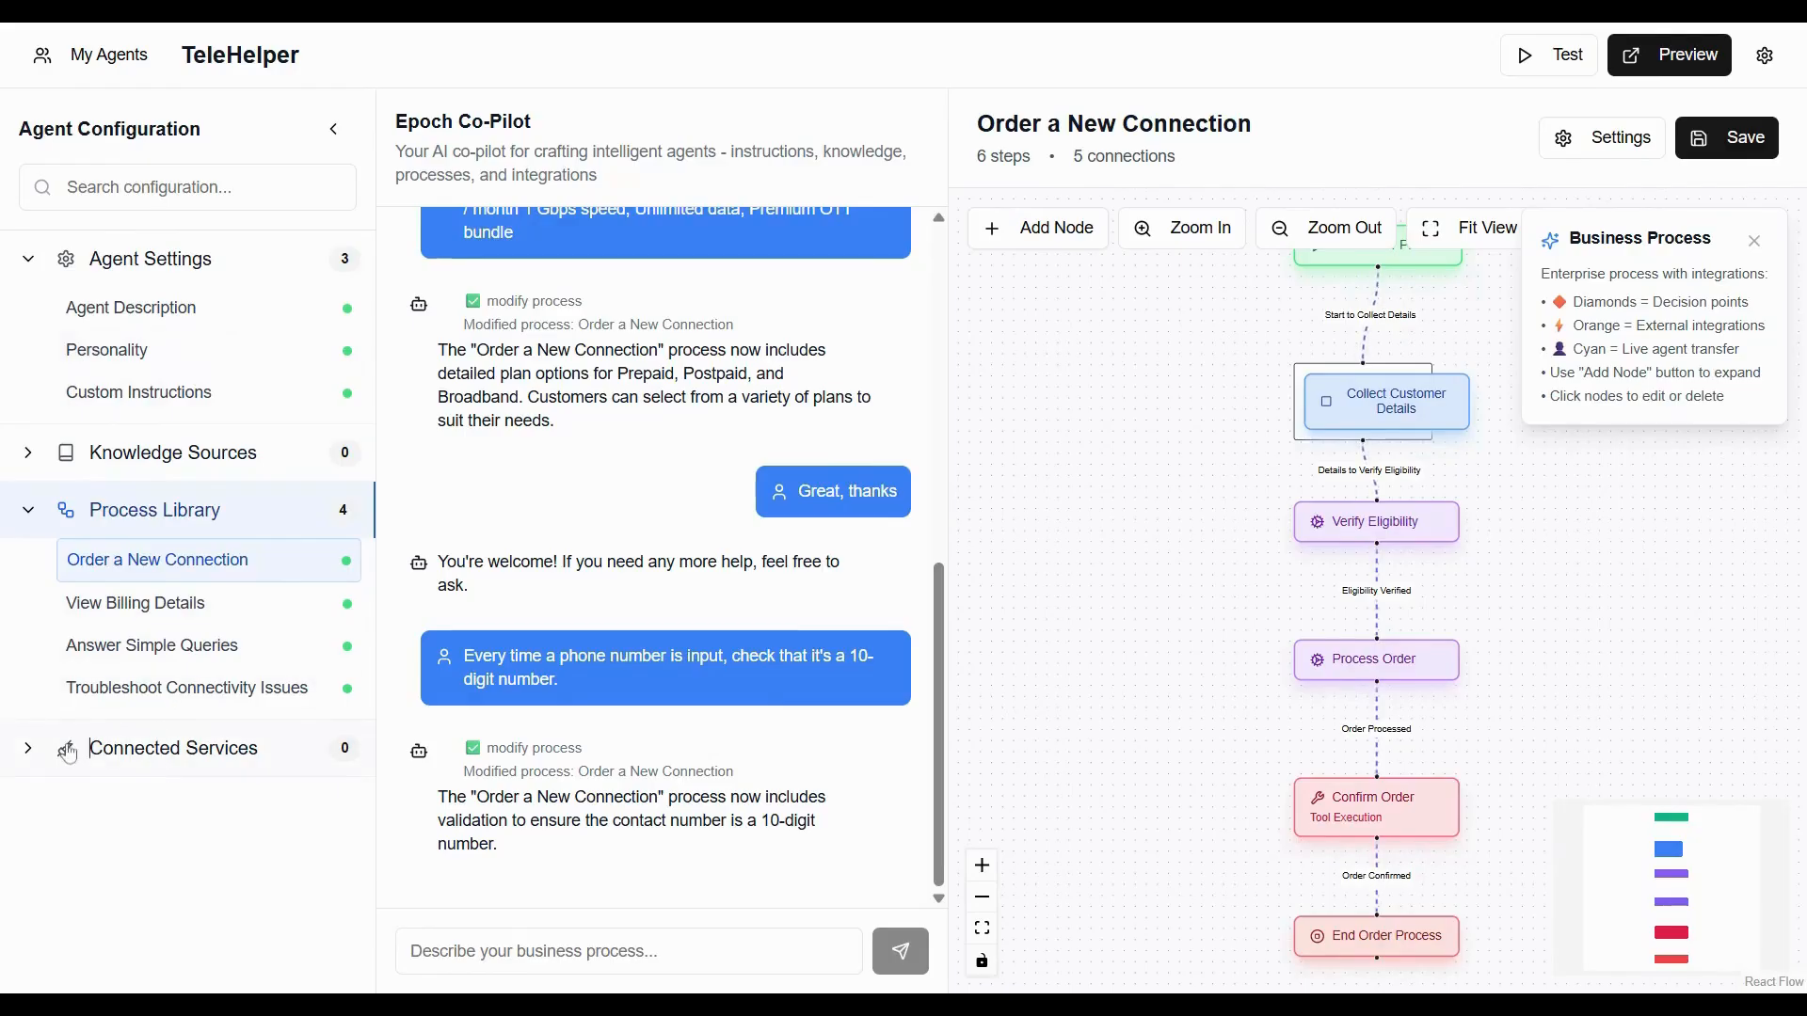
pyautogui.click(69, 753)
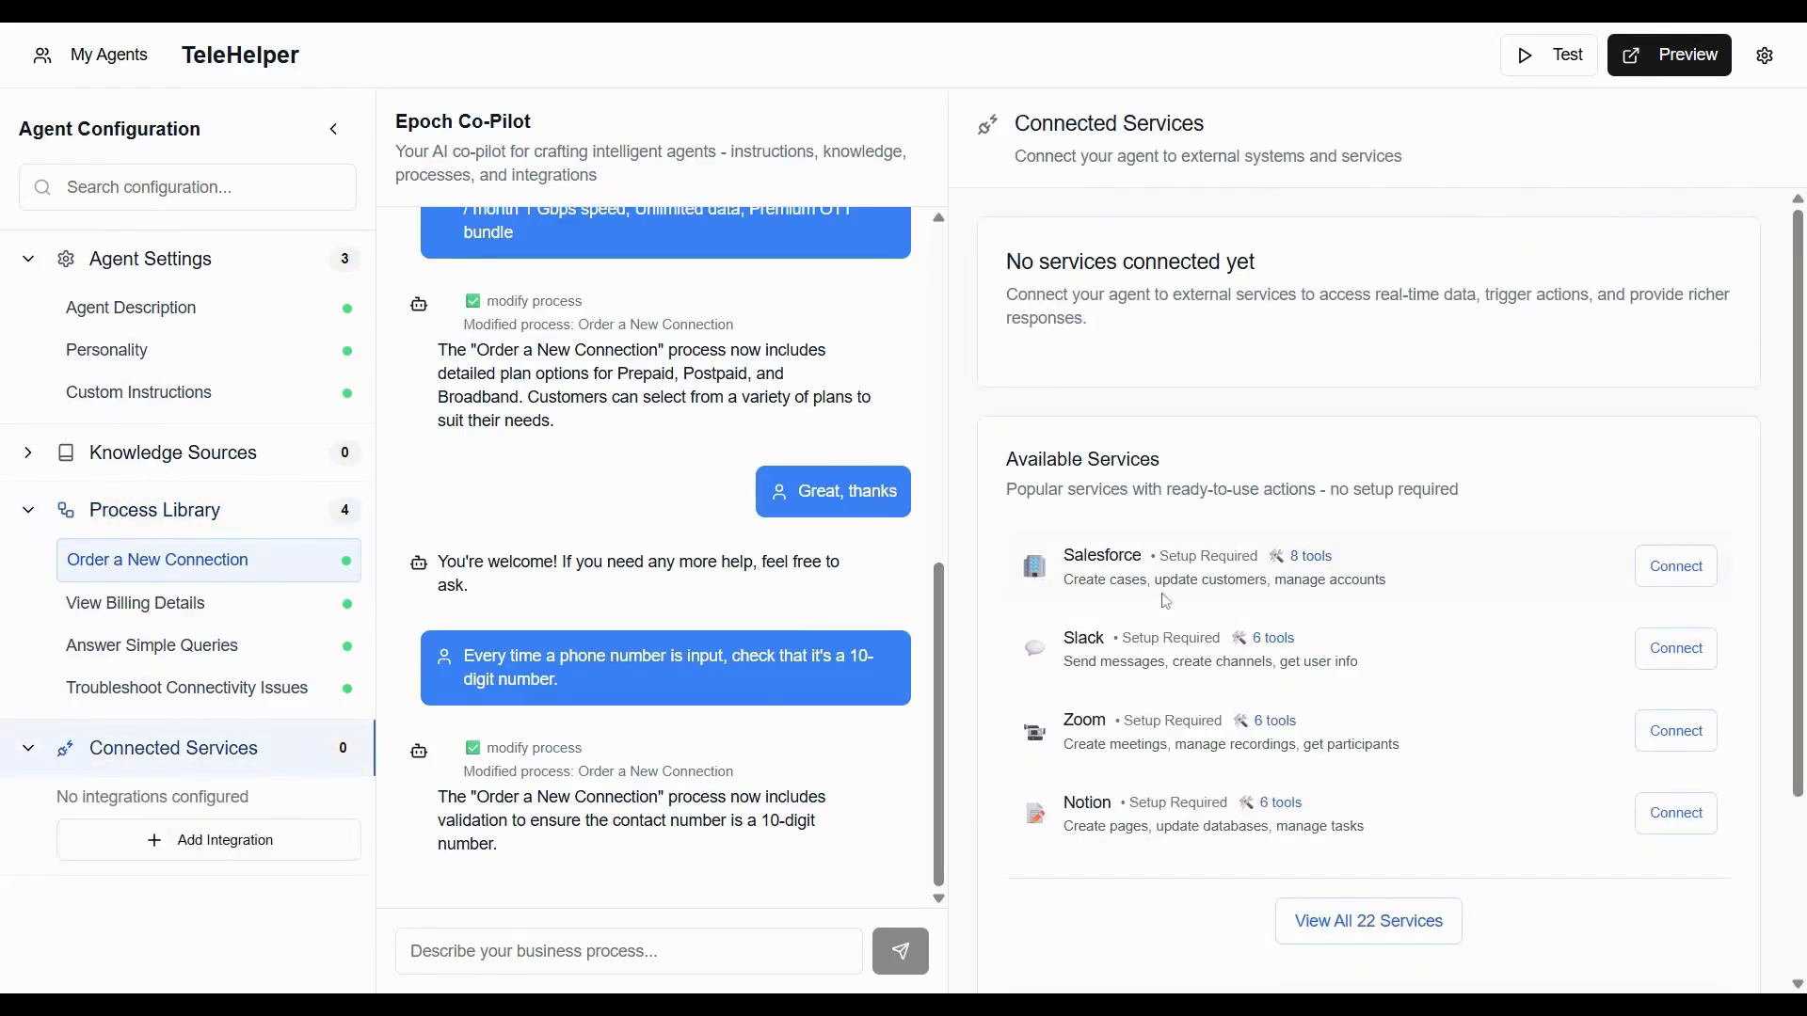
pyautogui.click(1690, 571)
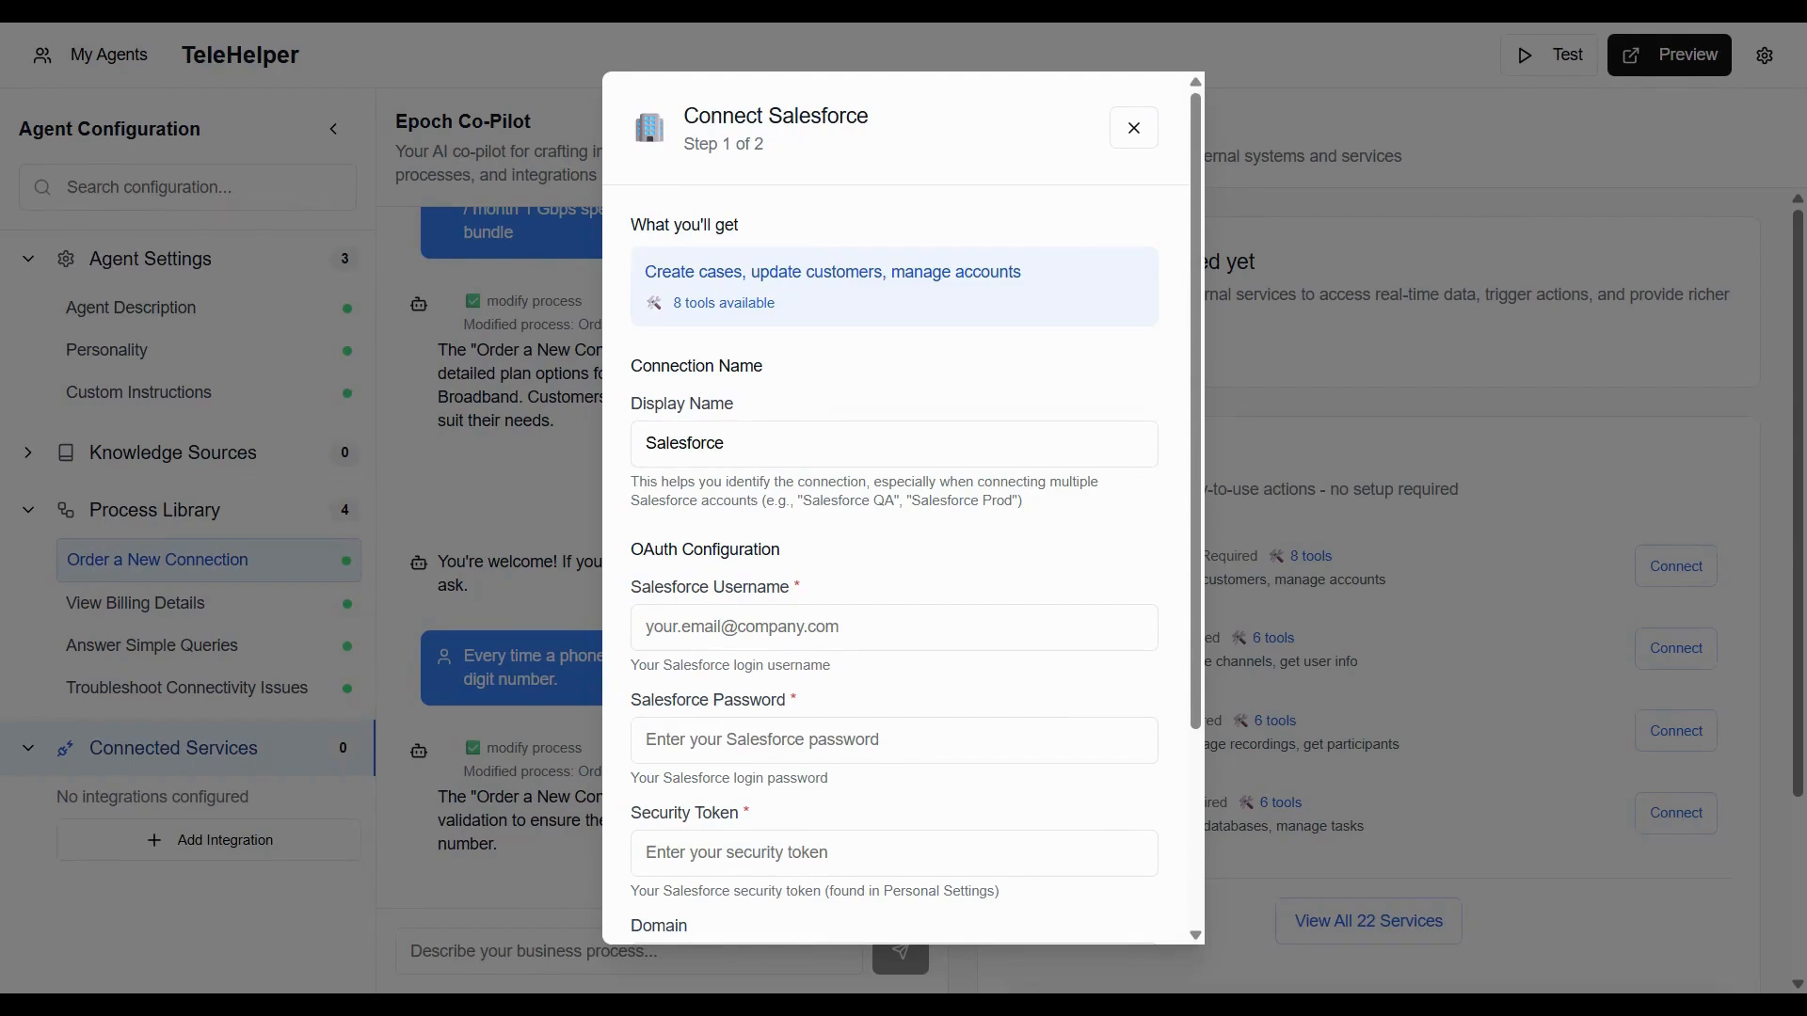
pyautogui.click(847, 626)
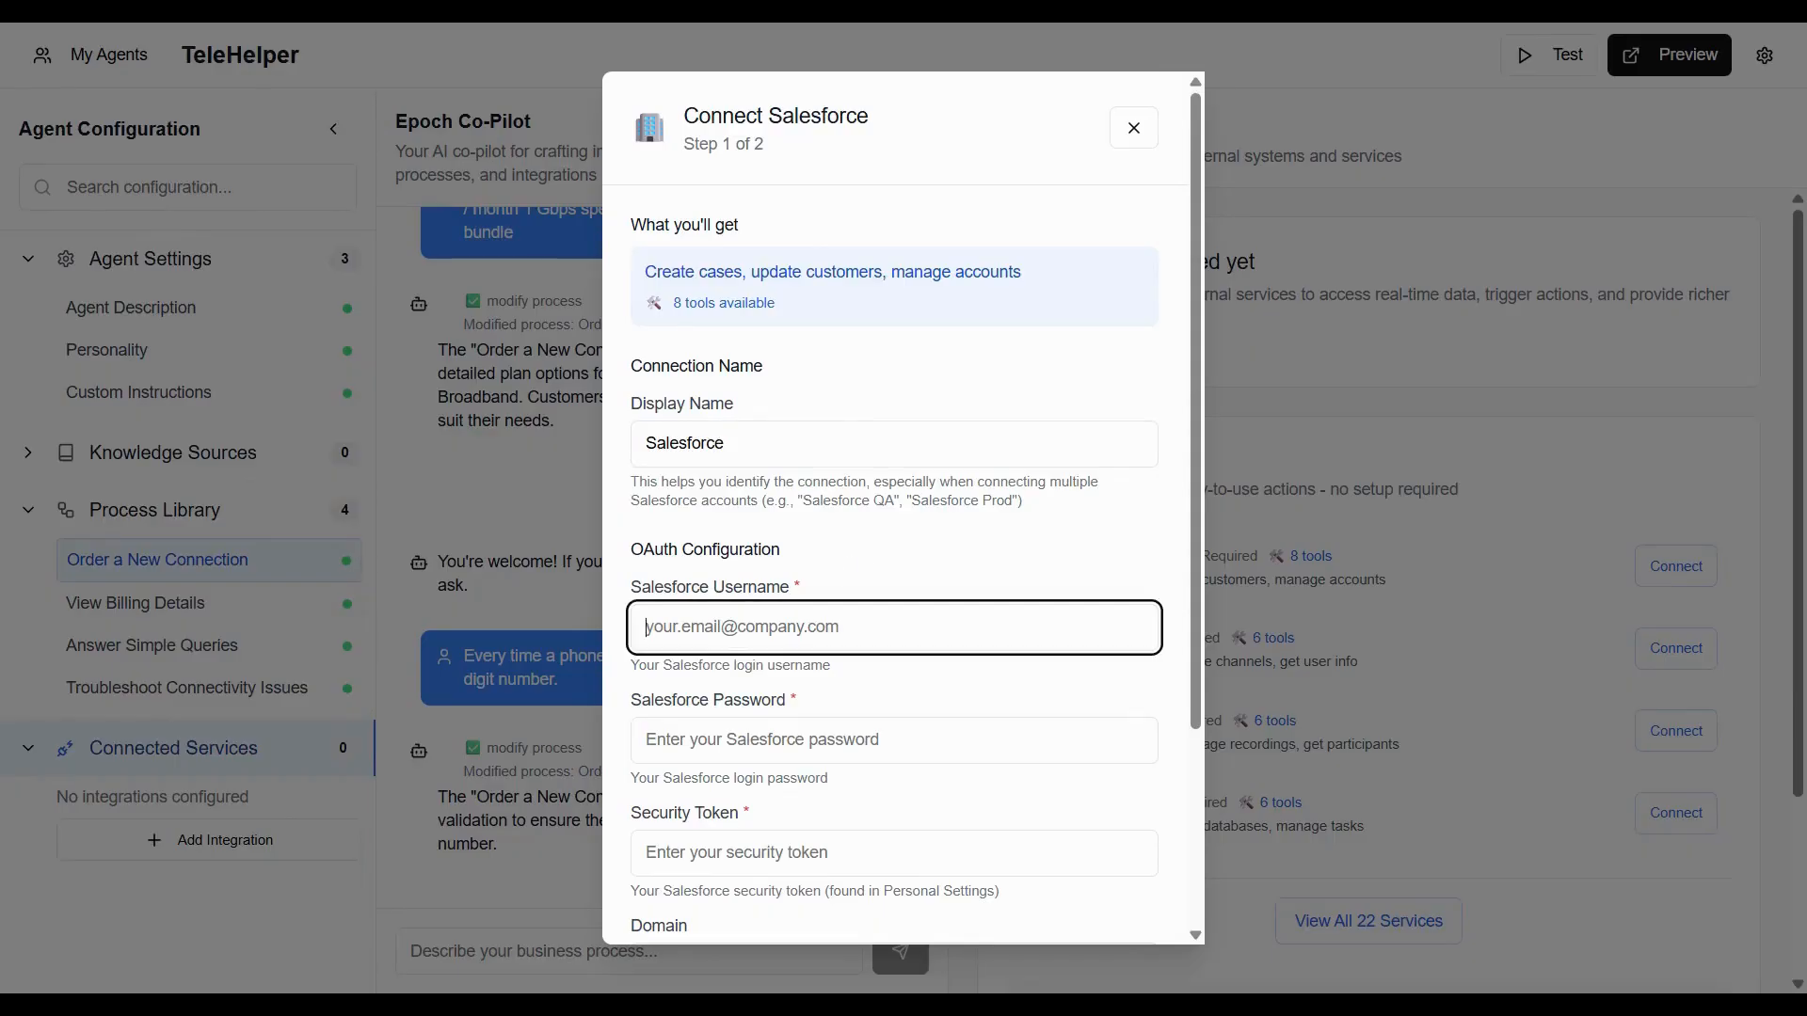
pyautogui.hotkey('ctrl', 'v')
# Enter the Salesforce account password.
pyautogui.click(768, 726)
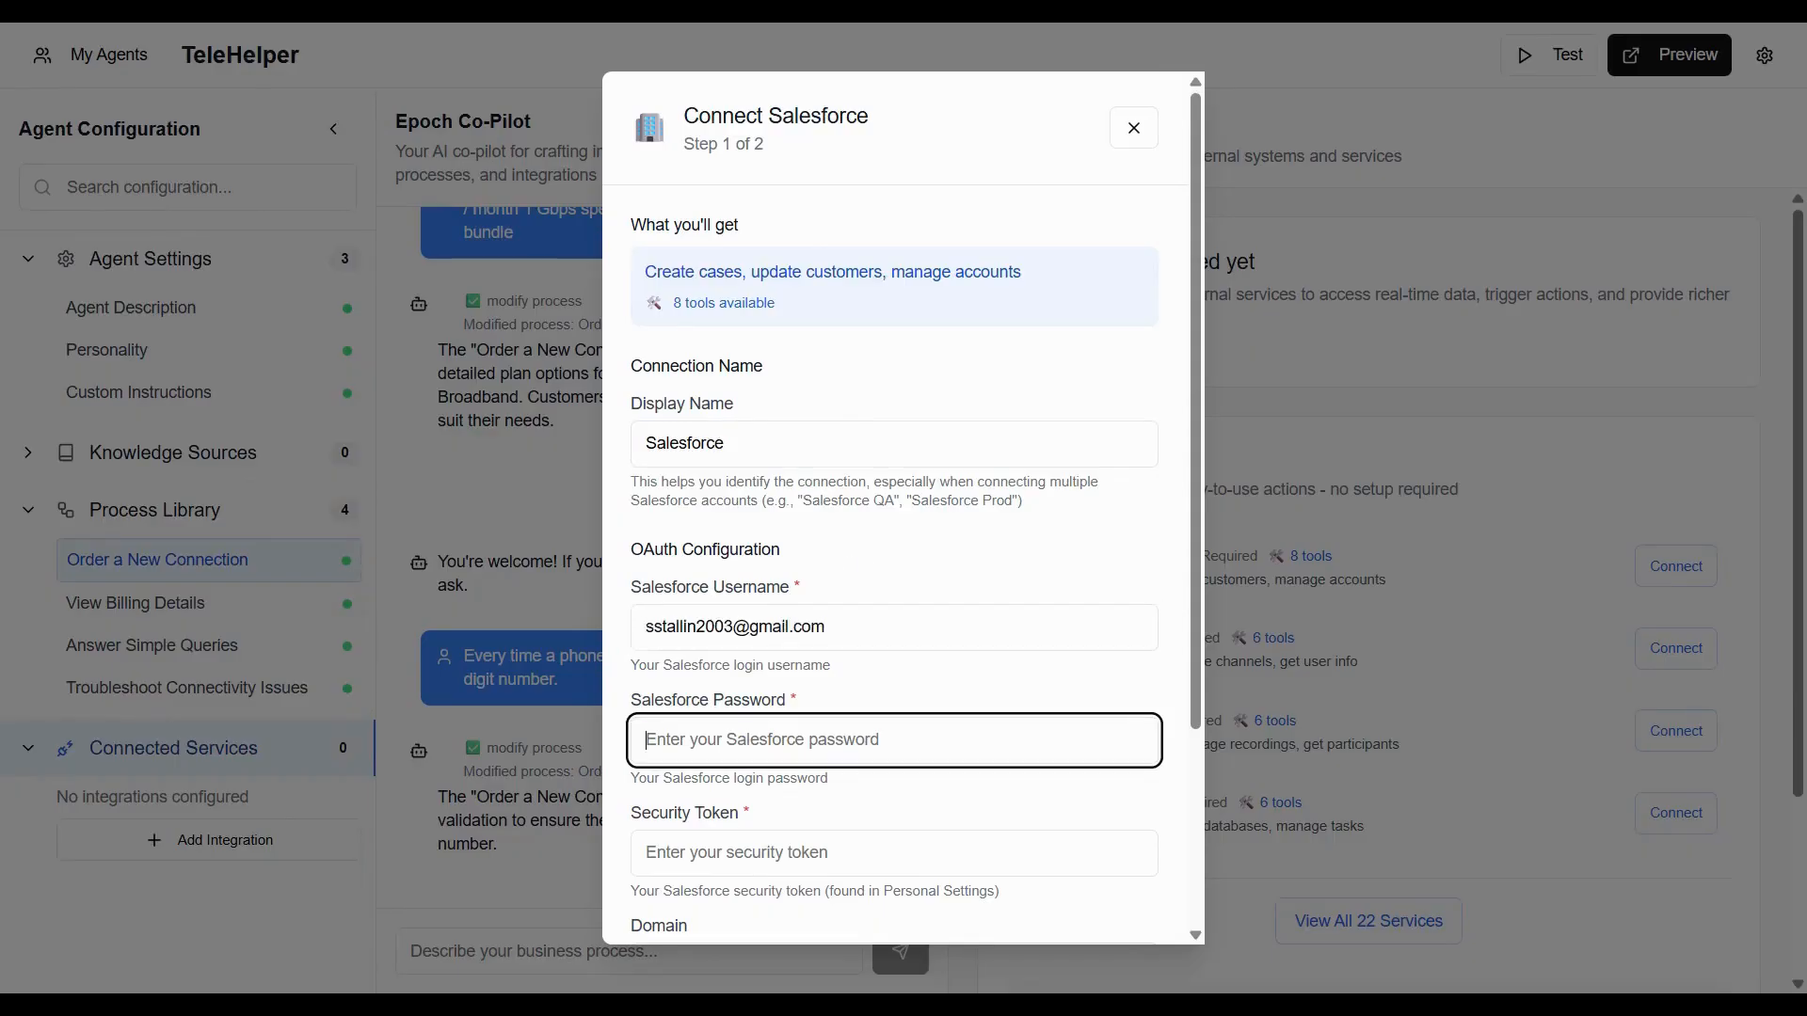
pyautogui.write('•••••')
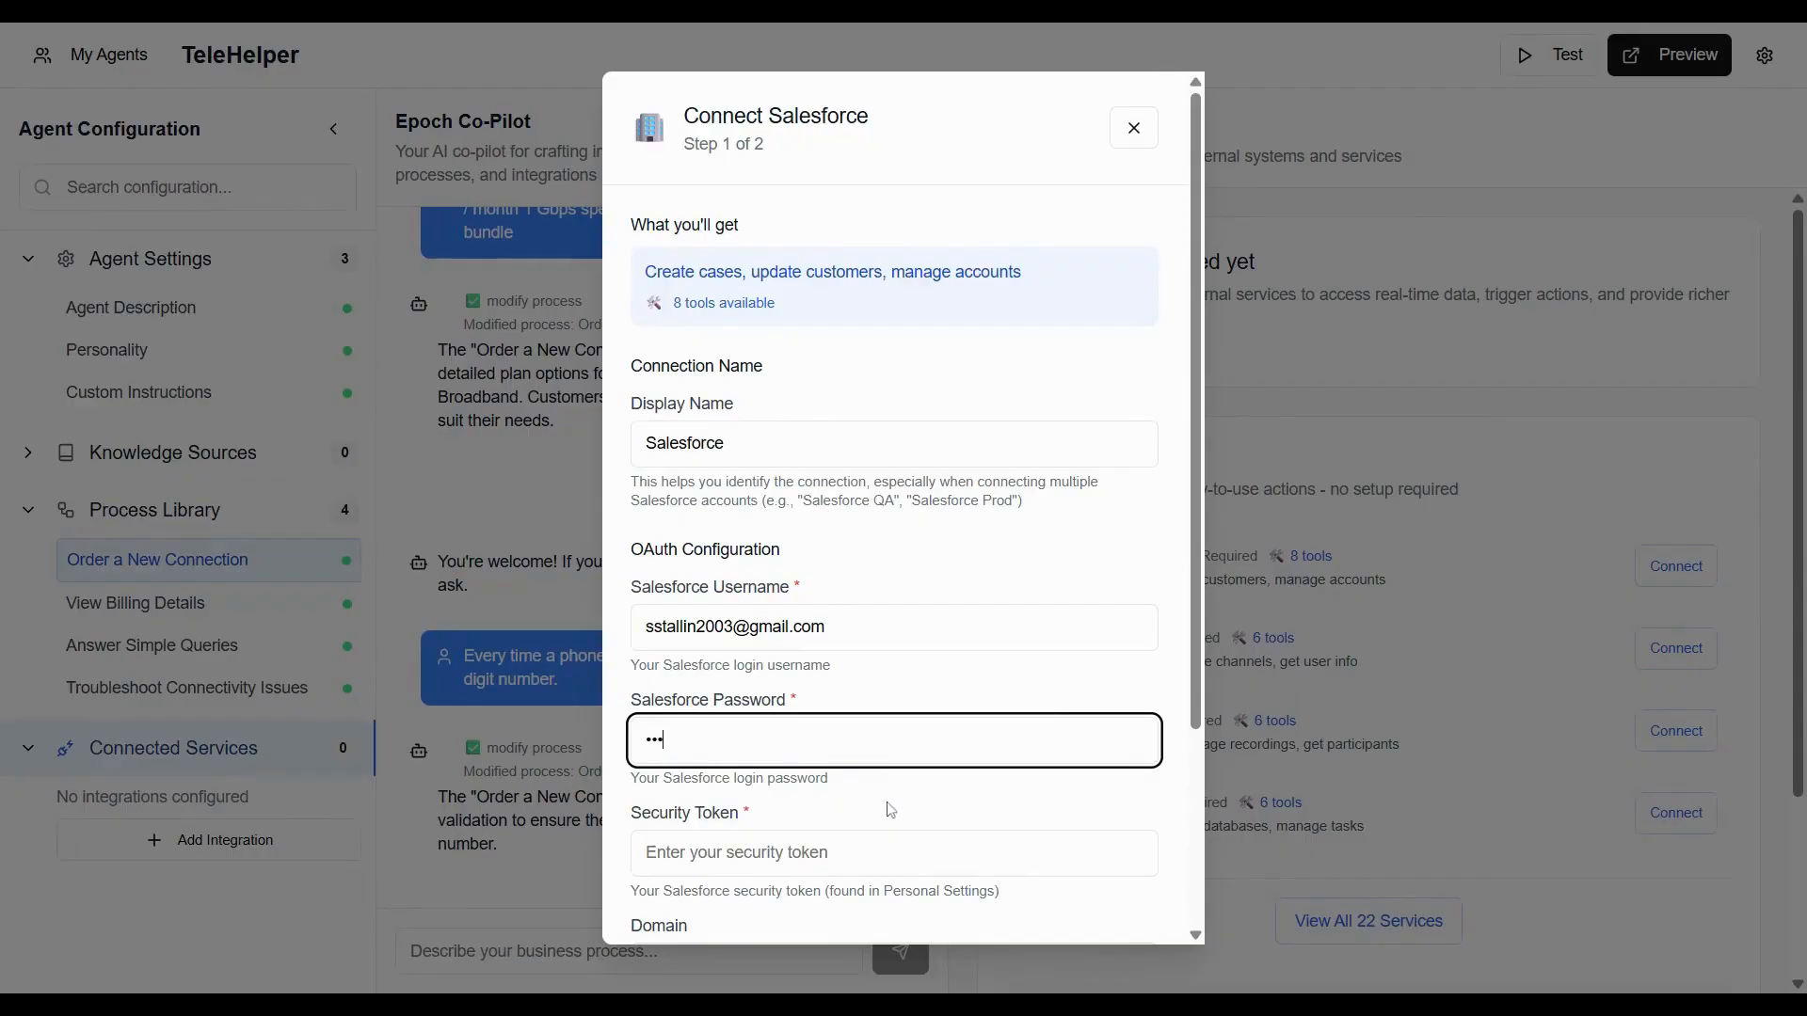
pyautogui.write('••••')
pyautogui.hotkey('alt', 'Tab')
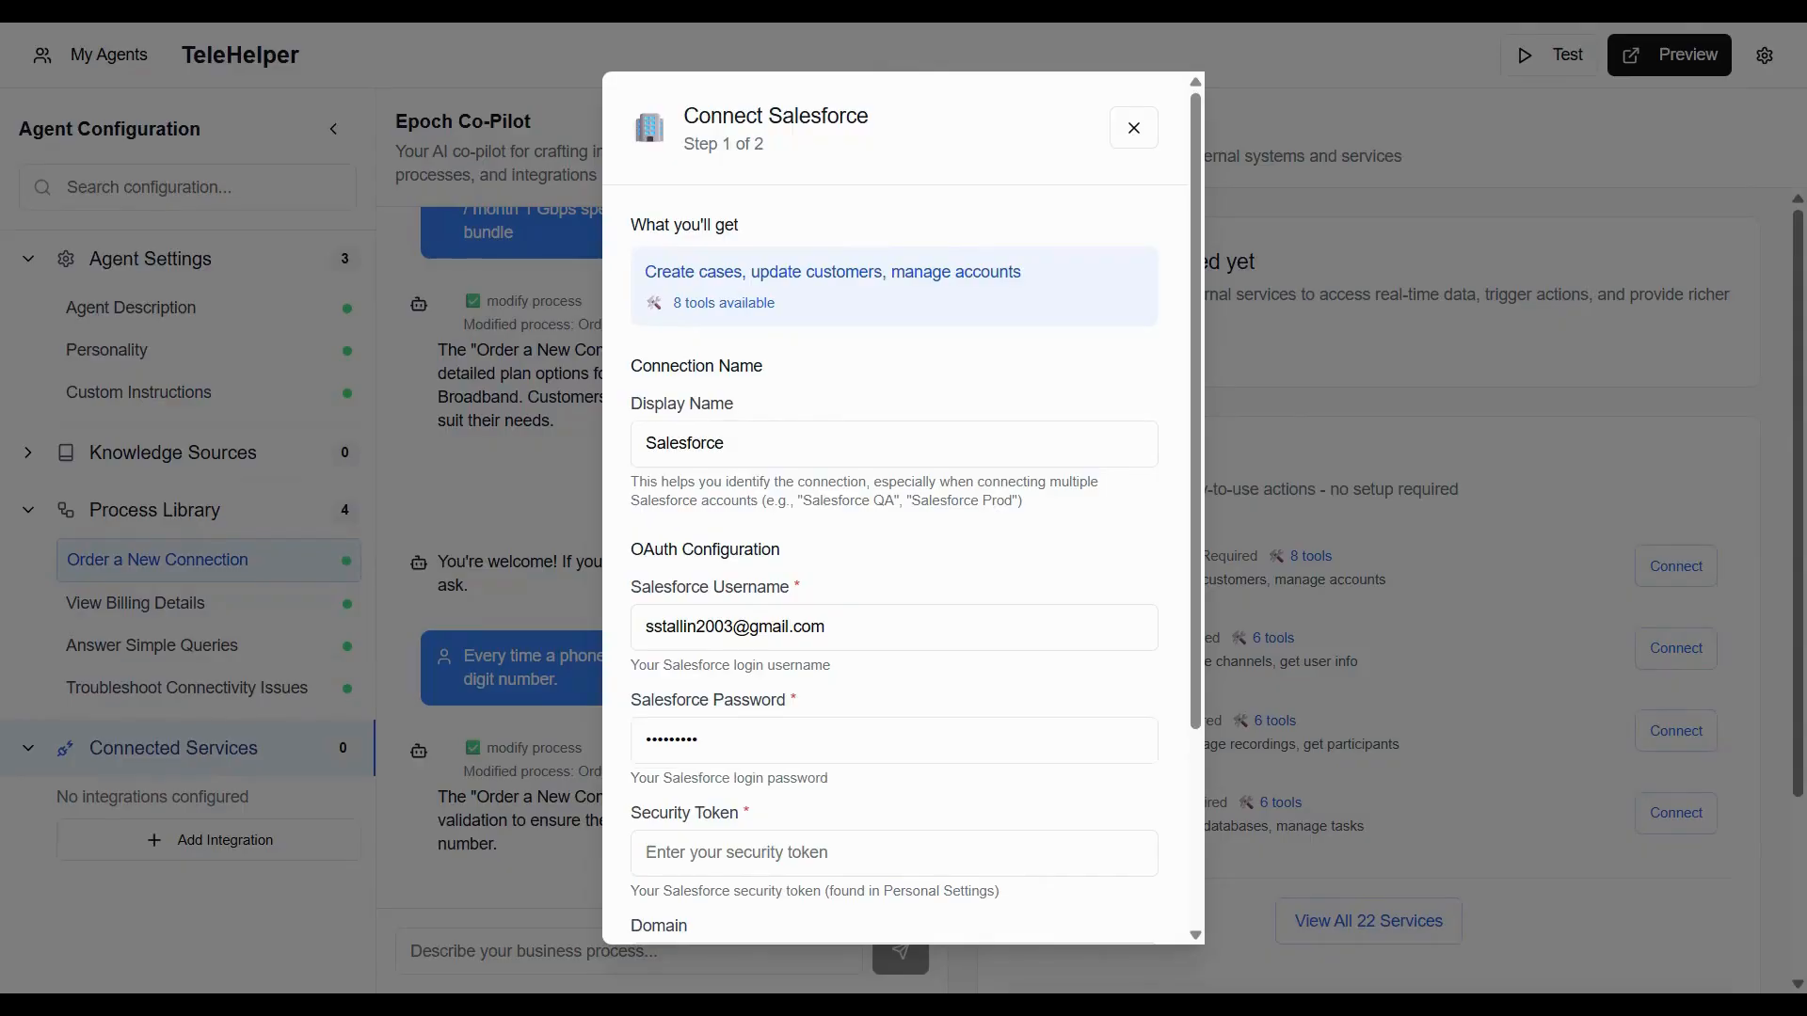
pyautogui.hotkey('alt', 'Tab')
pyautogui.write('•')
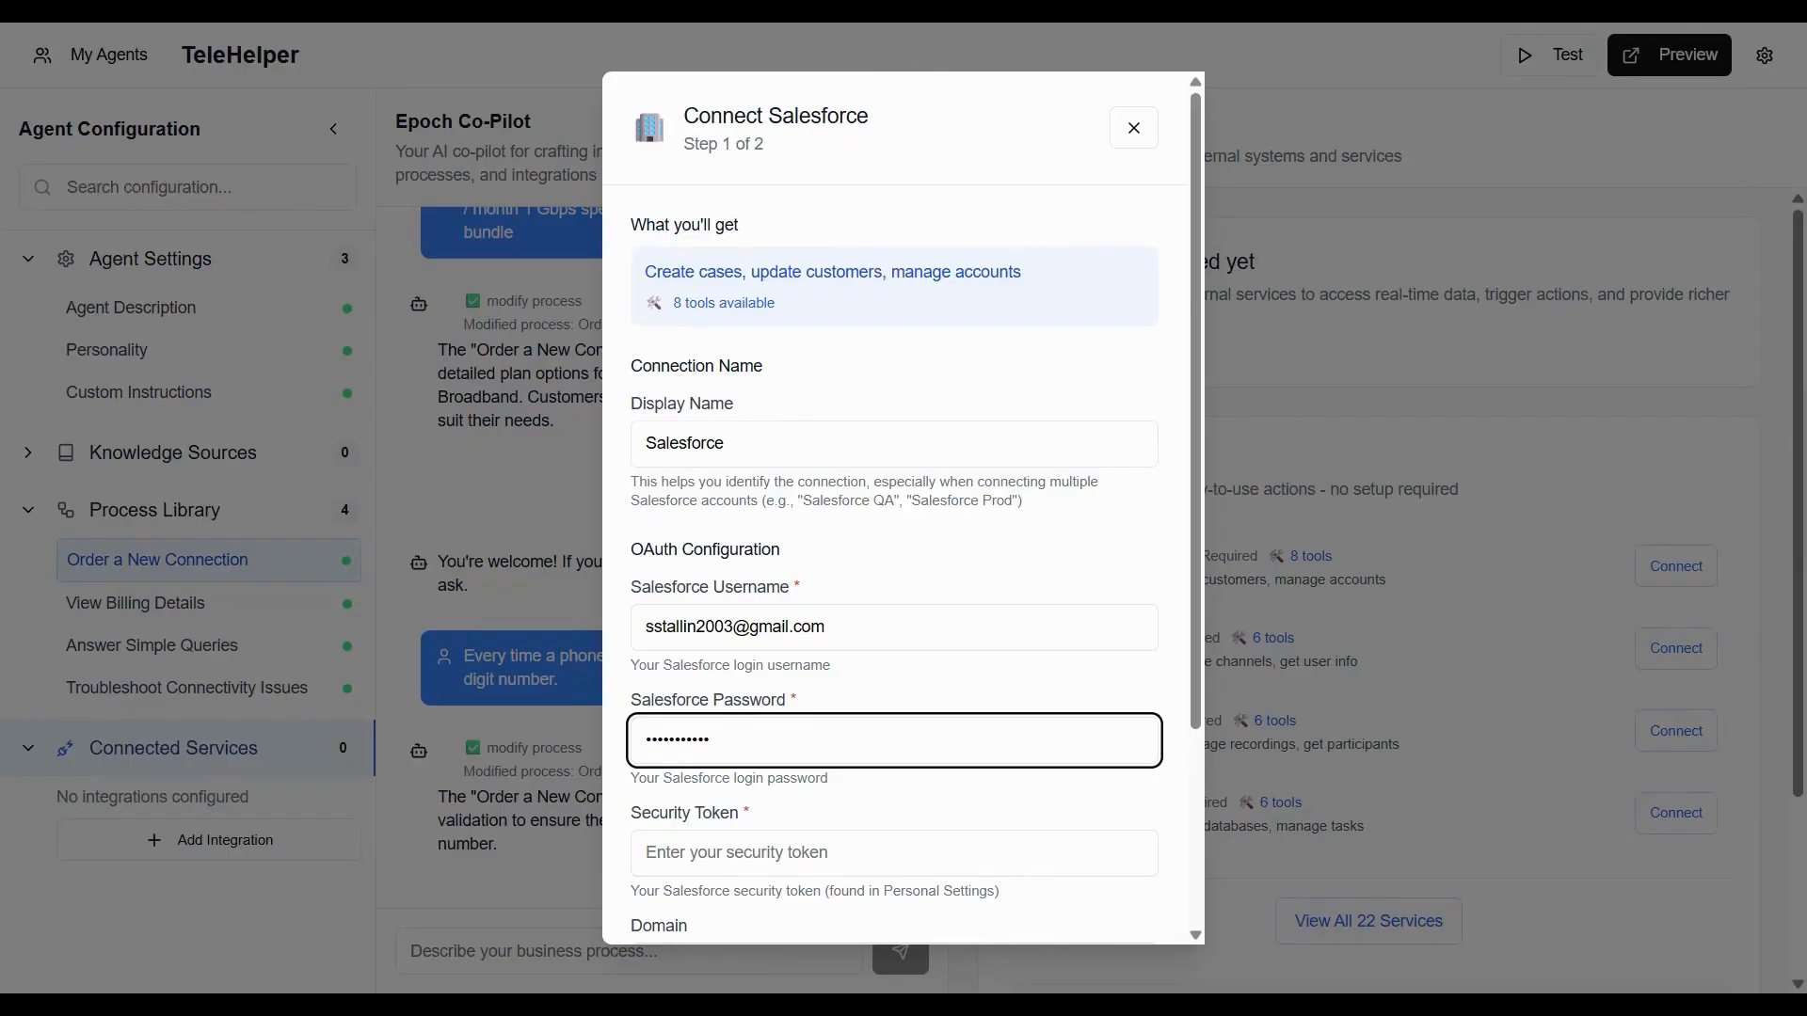
pyautogui.hotkey('alt', 'Tab')
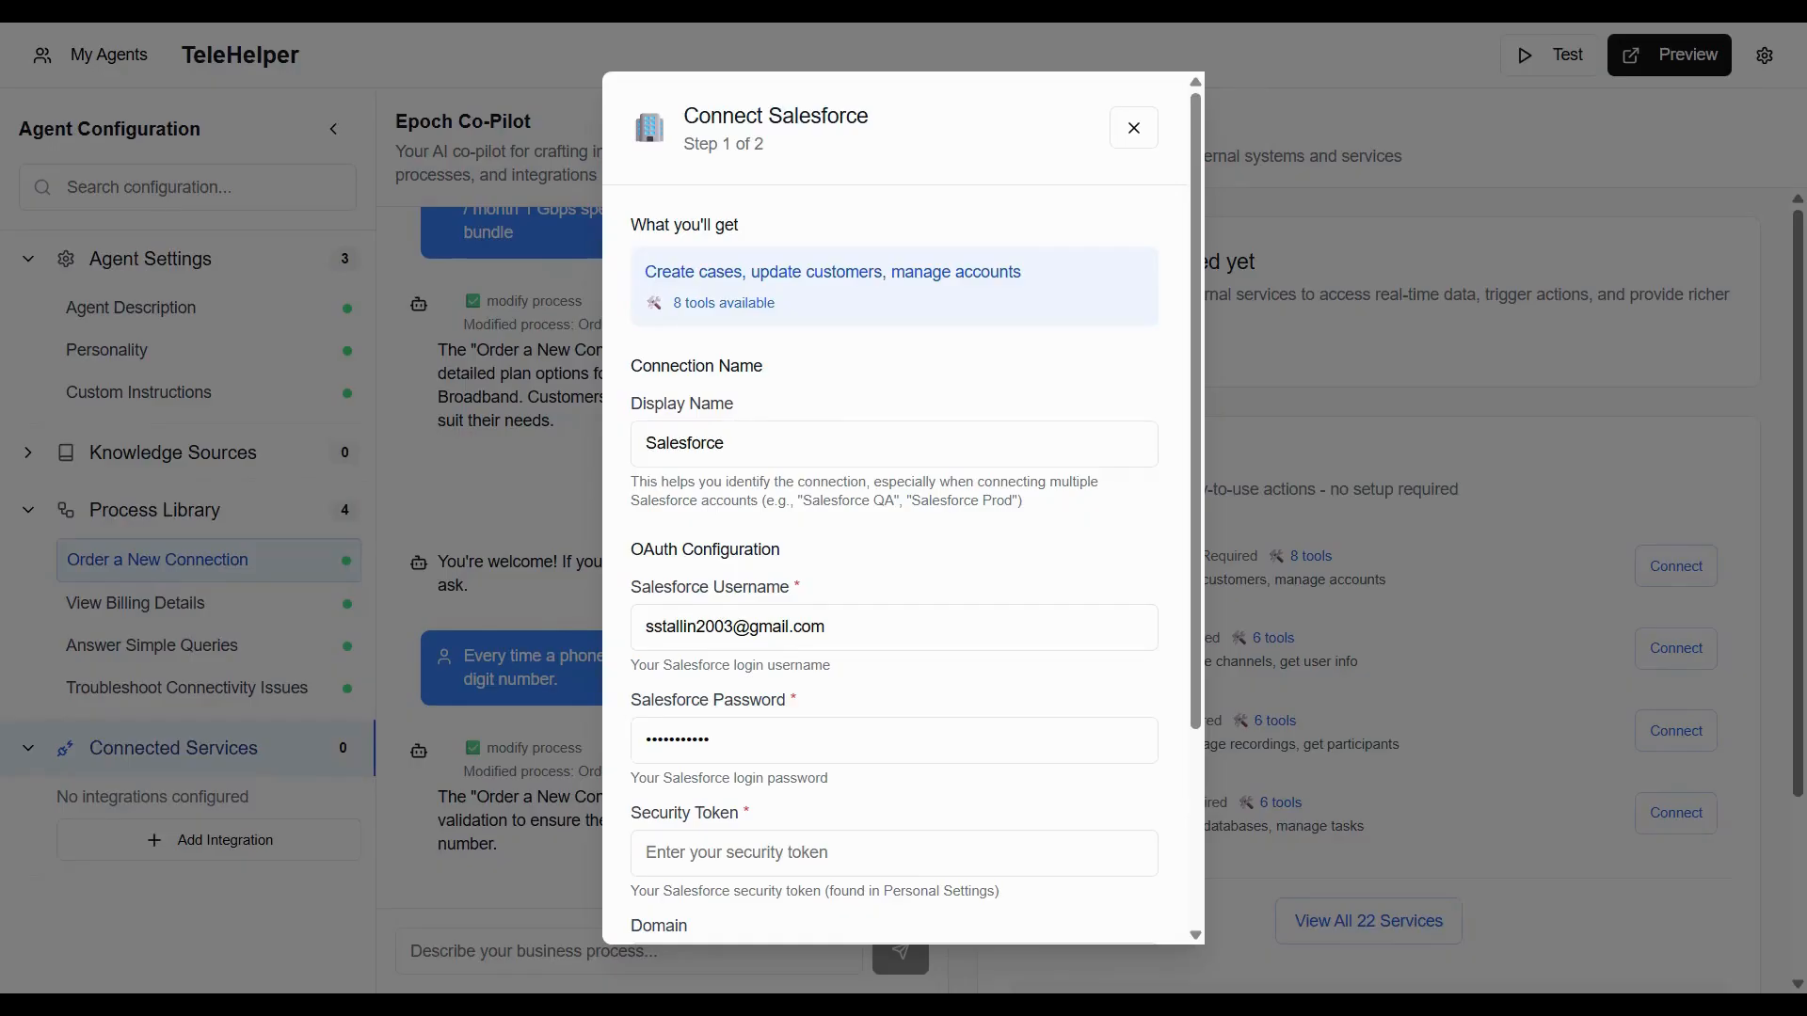
pyautogui.hotkey('alt', 'Tab')
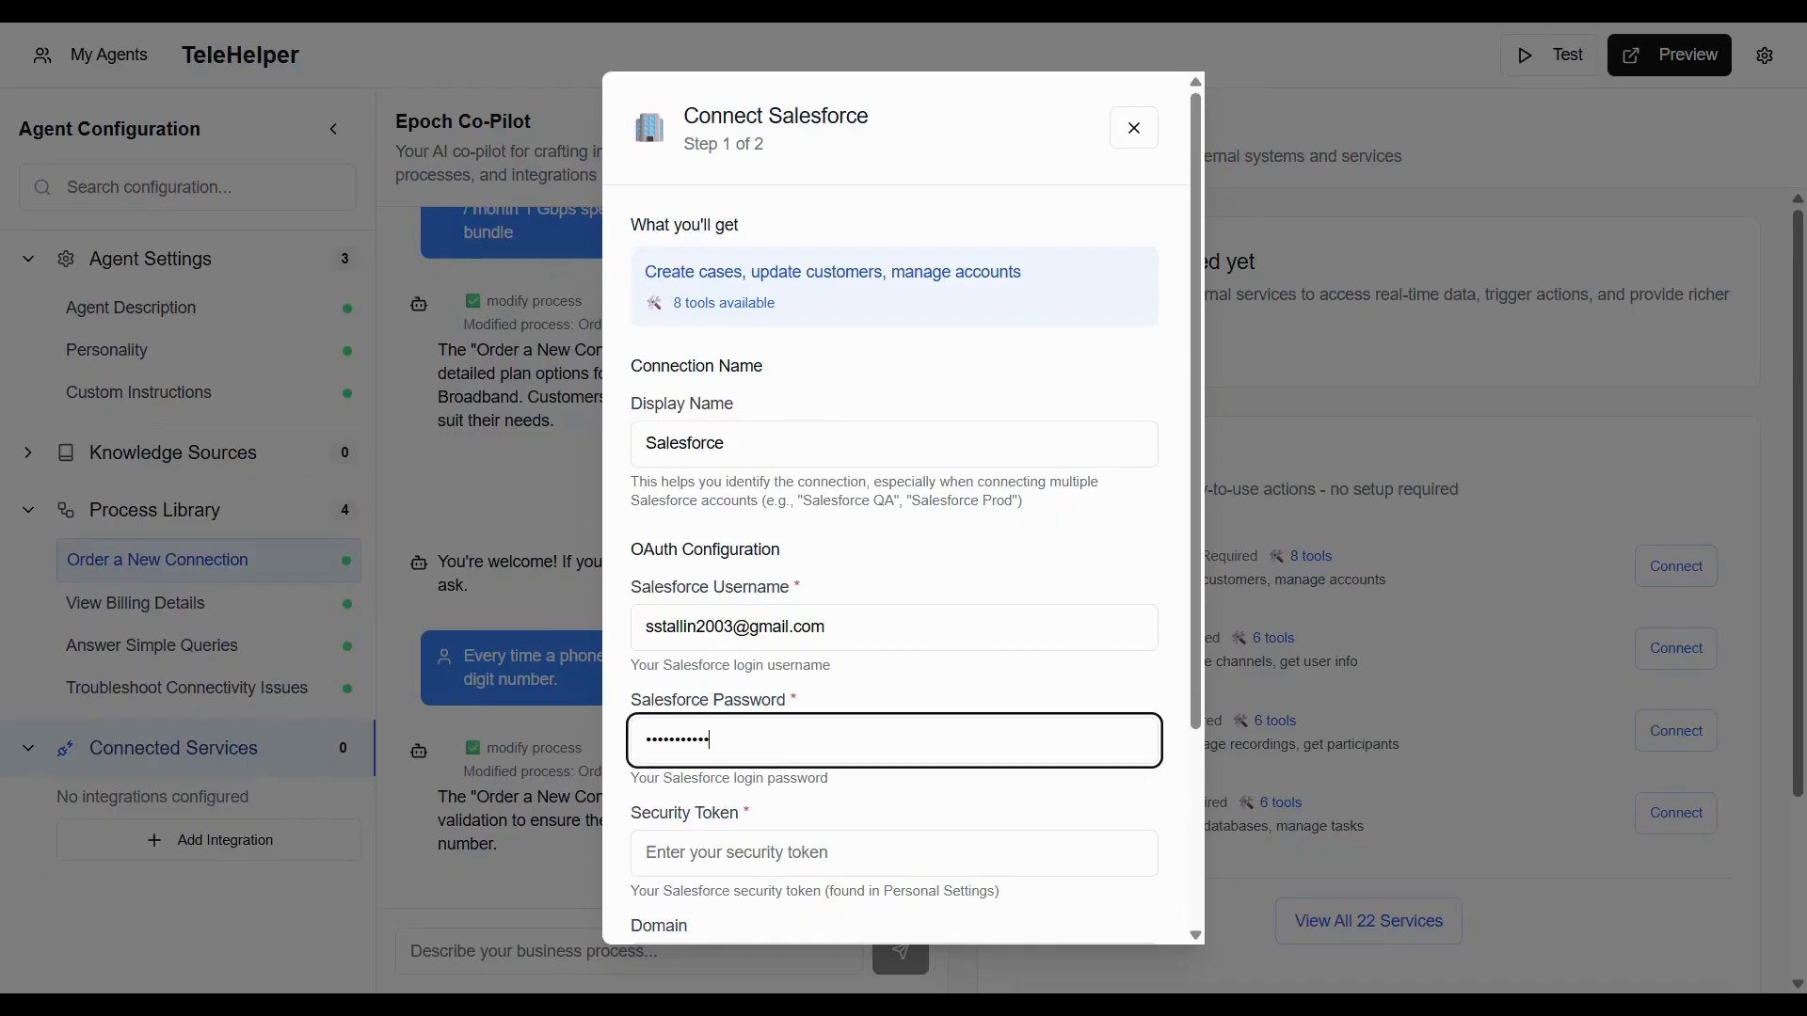
# Paste the Salesforce security token, authorize the connection and complete the setup.
pyautogui.click(670, 852)
pyautogui.hotkey('ctrl', 'v')
pyautogui.scroll(-3, 1186, 911)
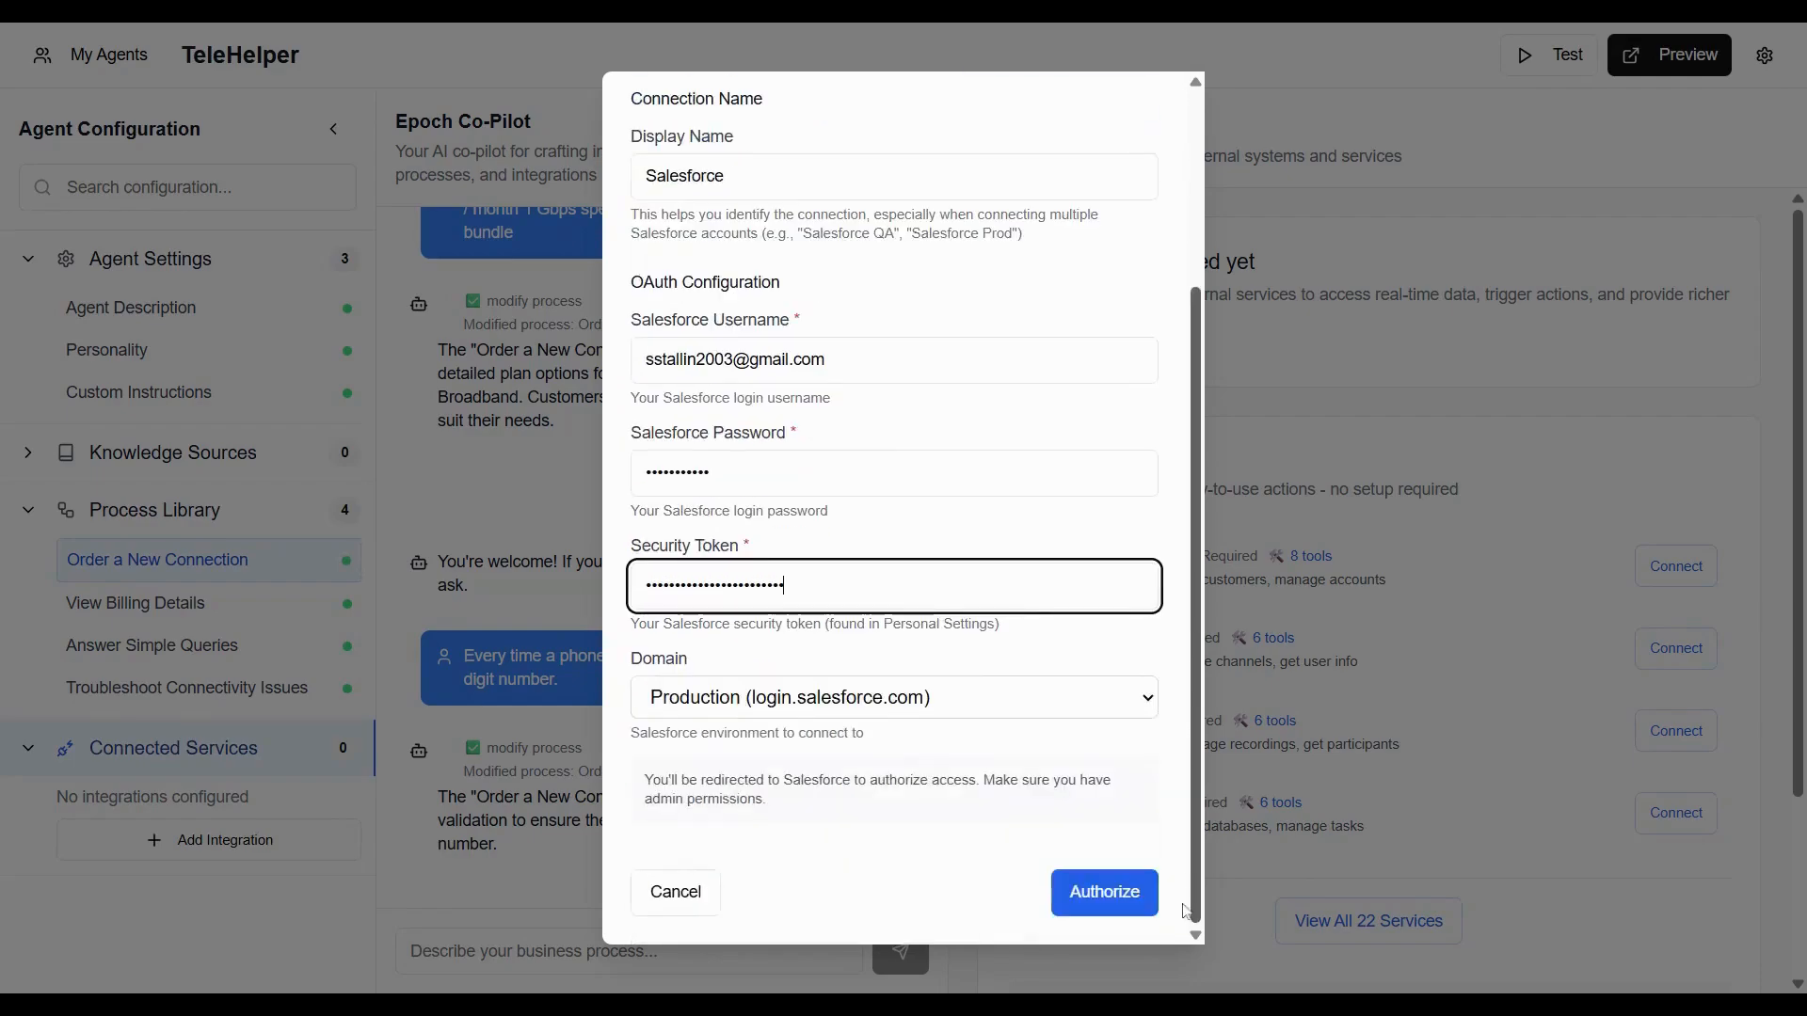
pyautogui.click(1129, 896)
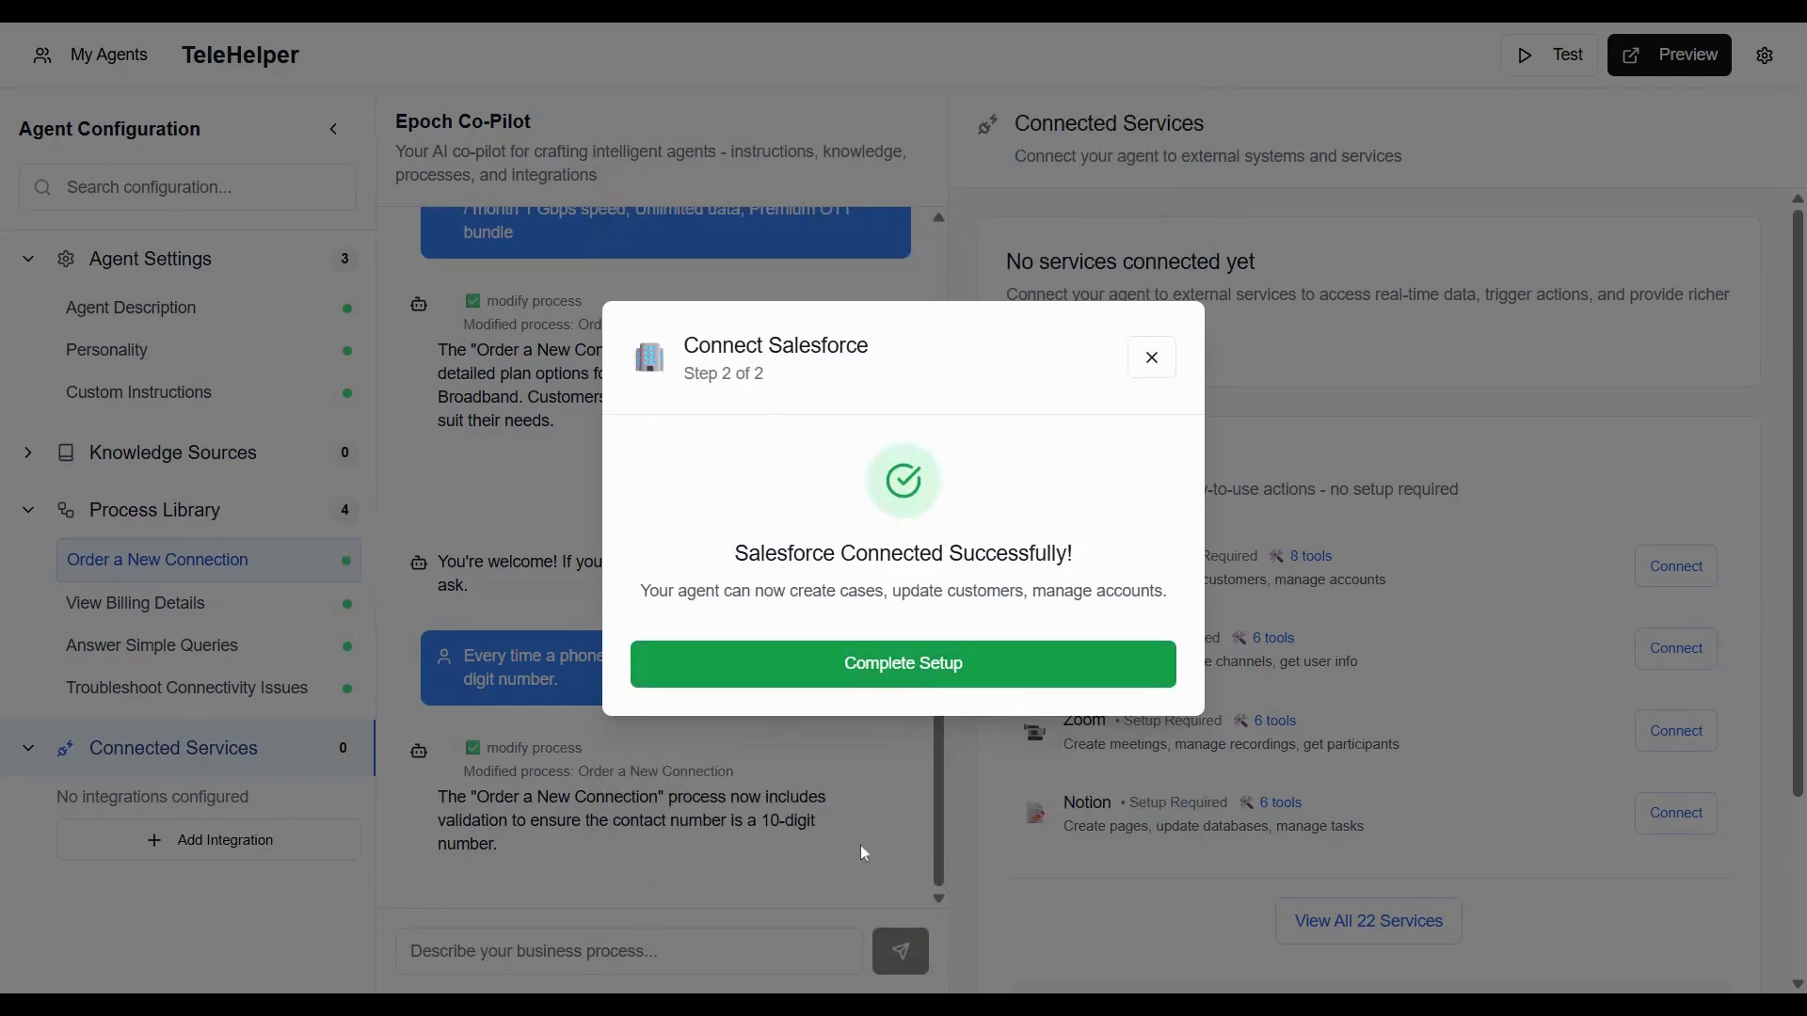
pyautogui.click(901, 680)
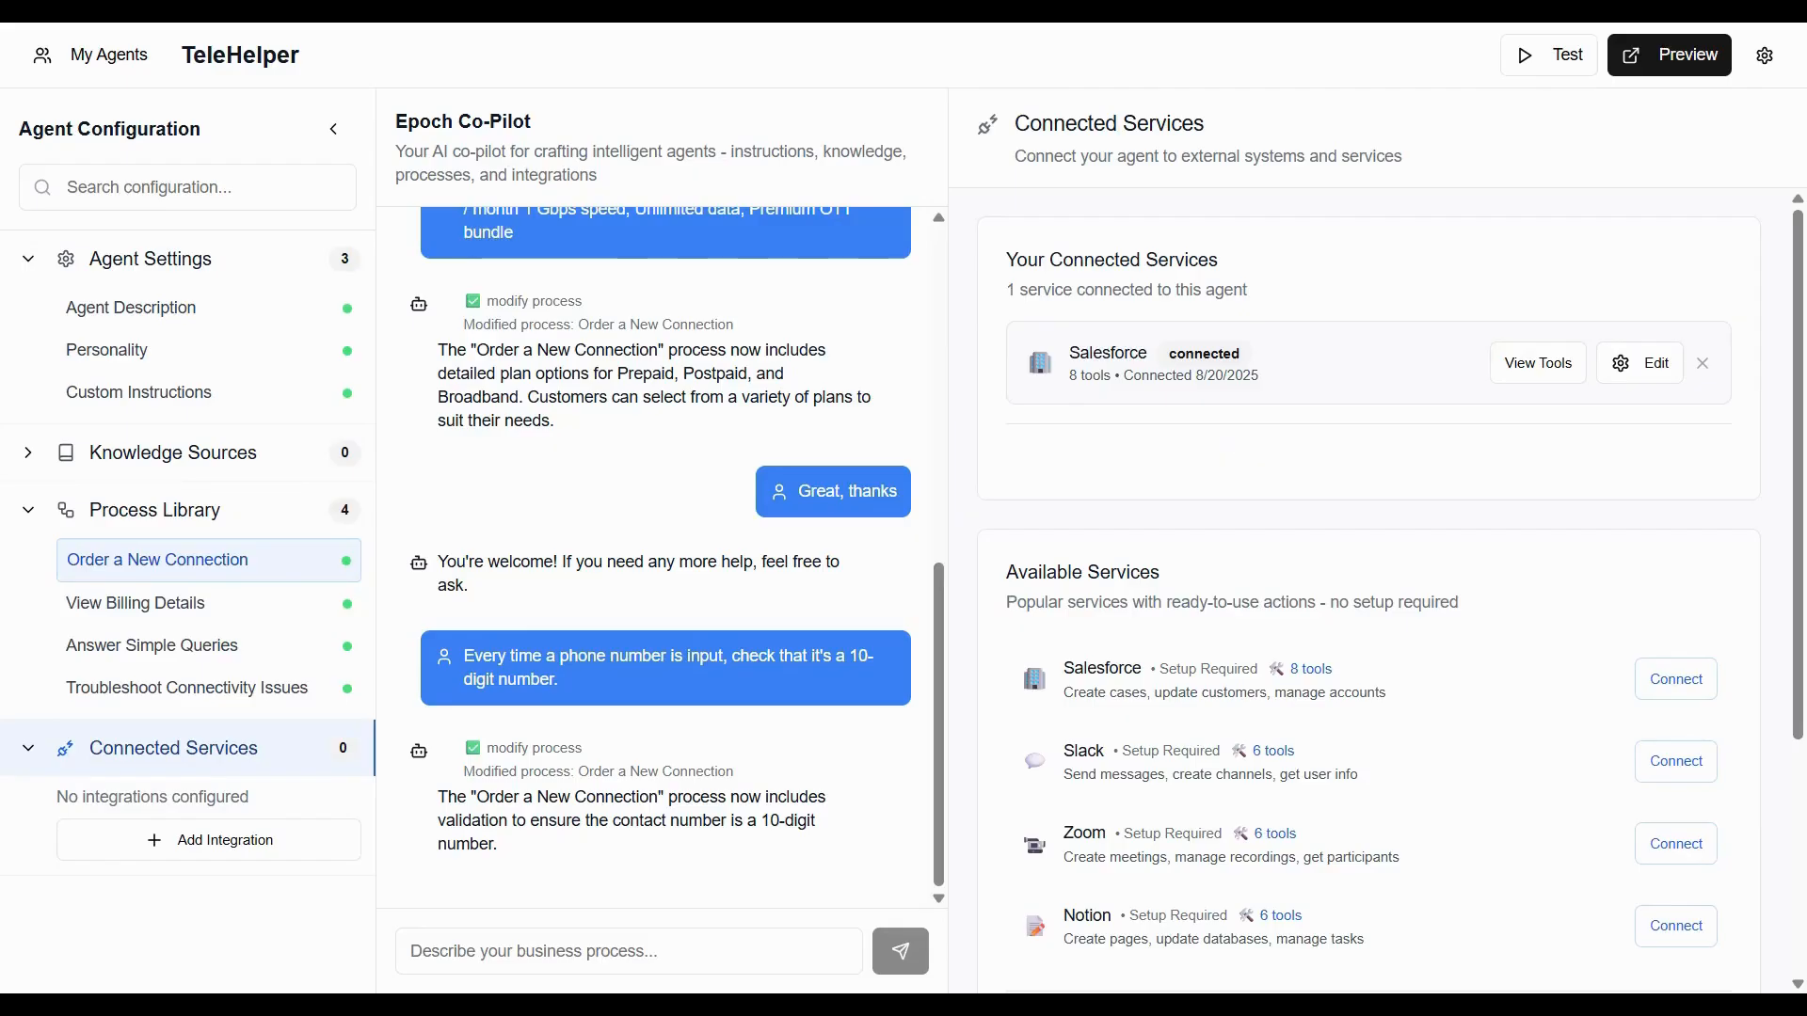
# Instruct the co-pilot that when an order is confirmed, a Salesforce case is created with all relevant information, such as customer name.
pyautogui.write('hen ')
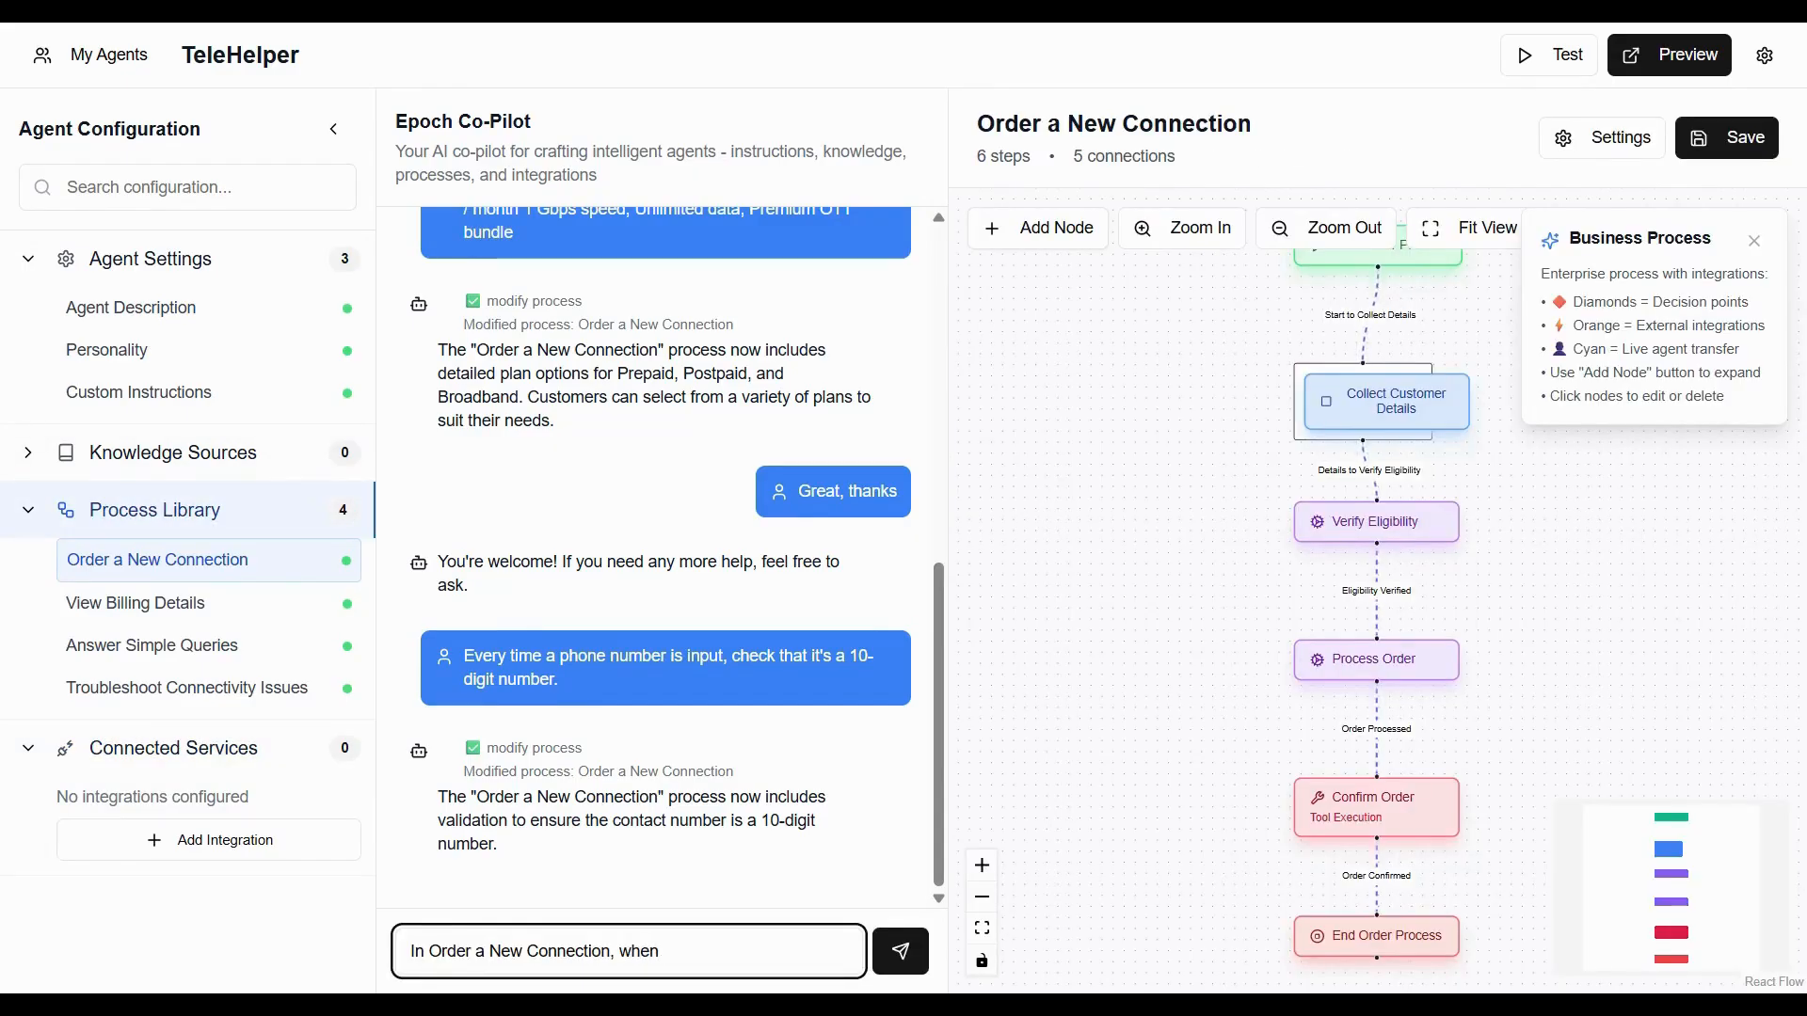
pyautogui.write('and')
pyautogui.press('BackSpace')
pyautogui.write('order is confirmed, create a Salesforce case')
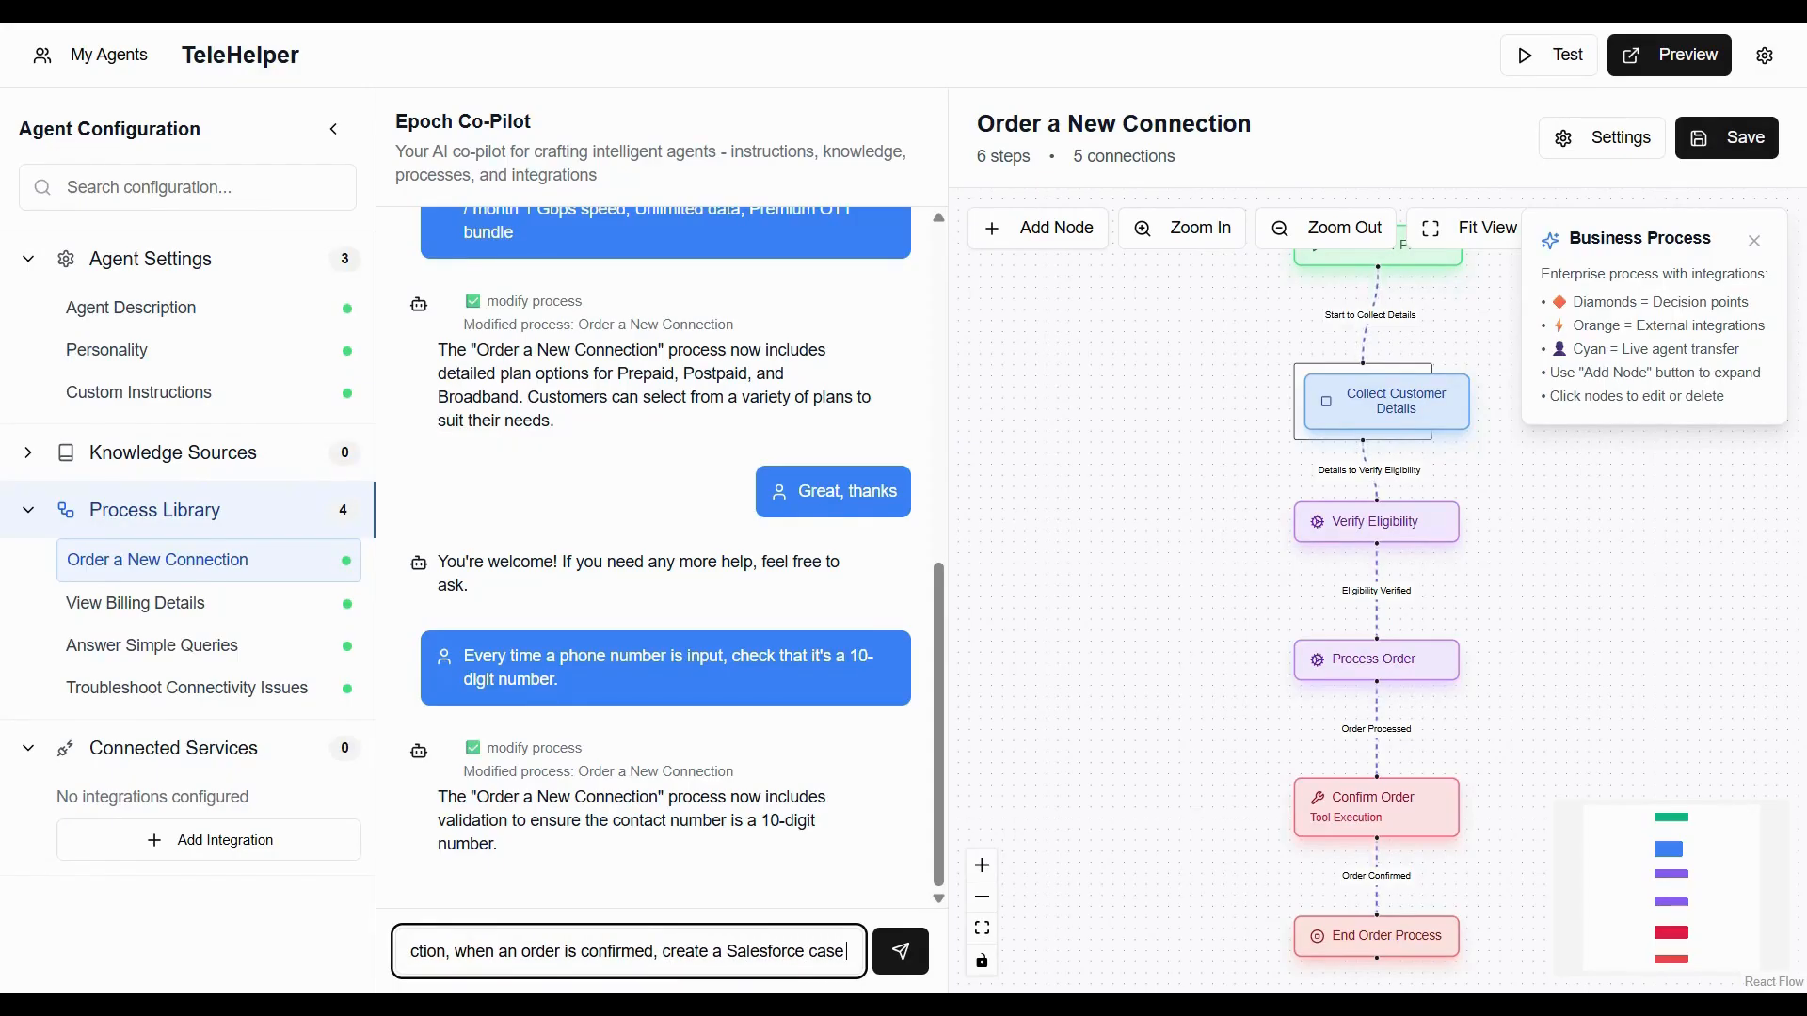
pyautogui.write(' with all')
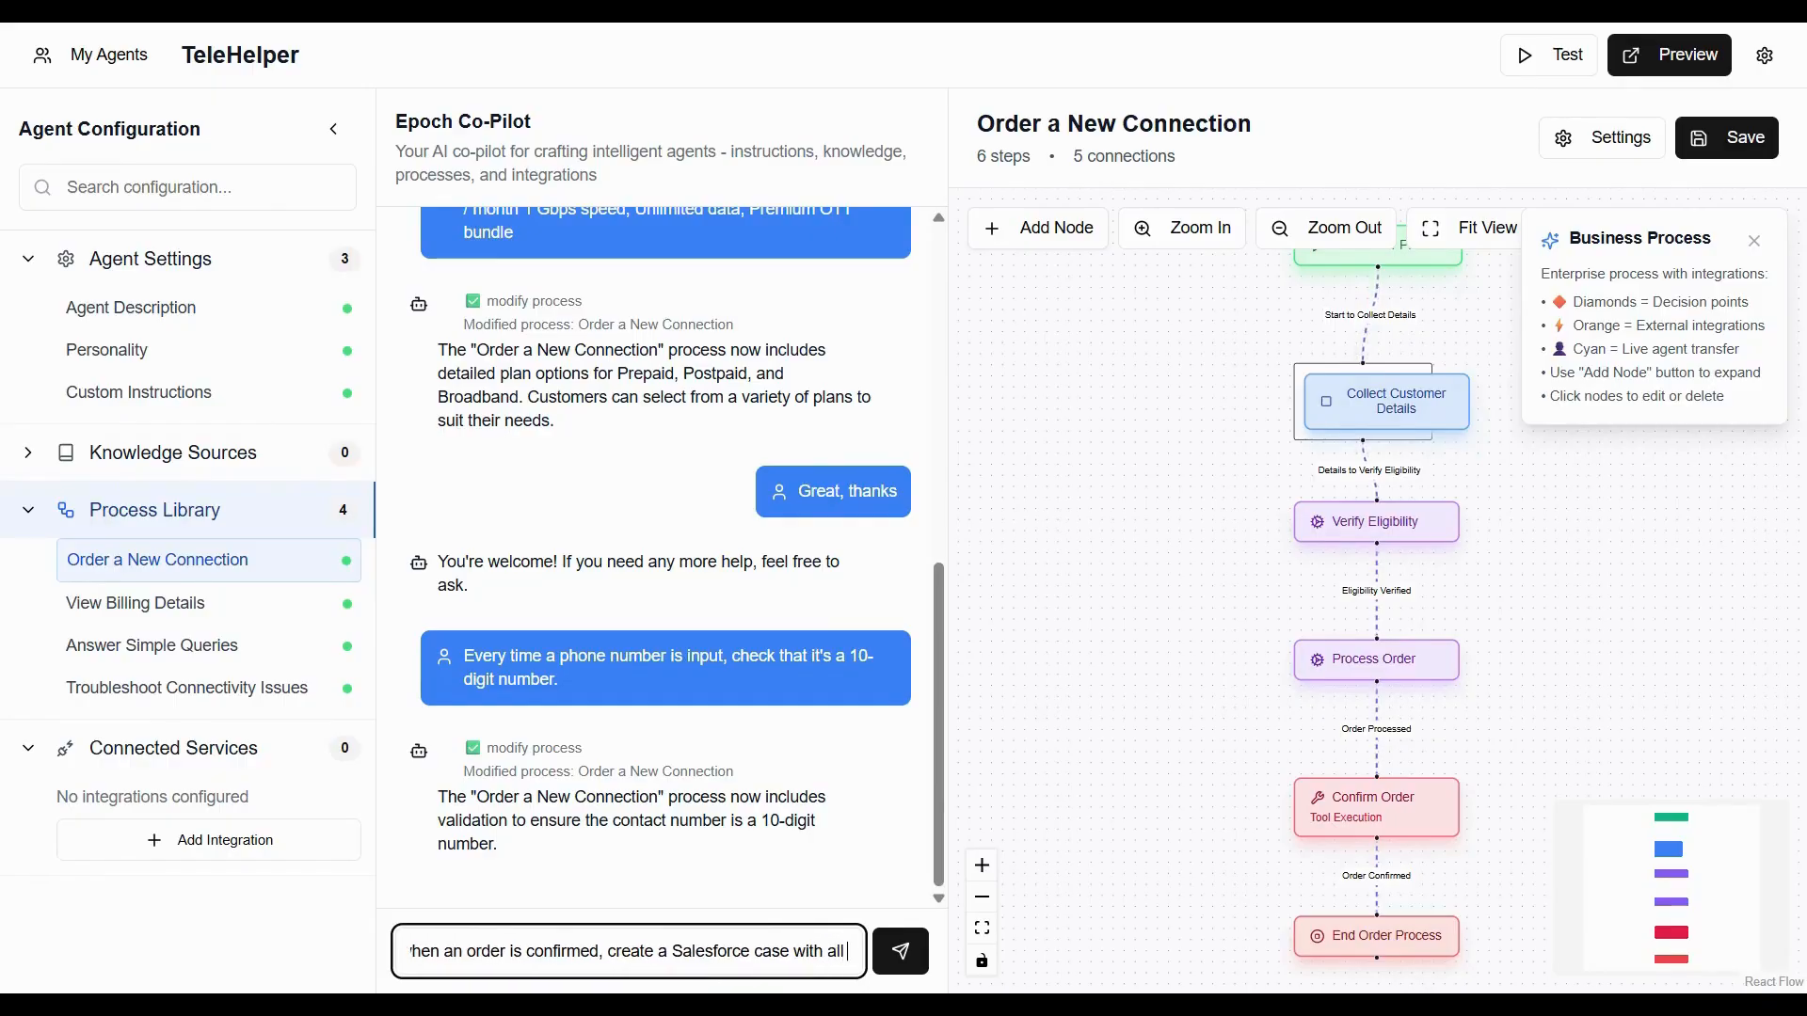
pyautogui.write(' relev')
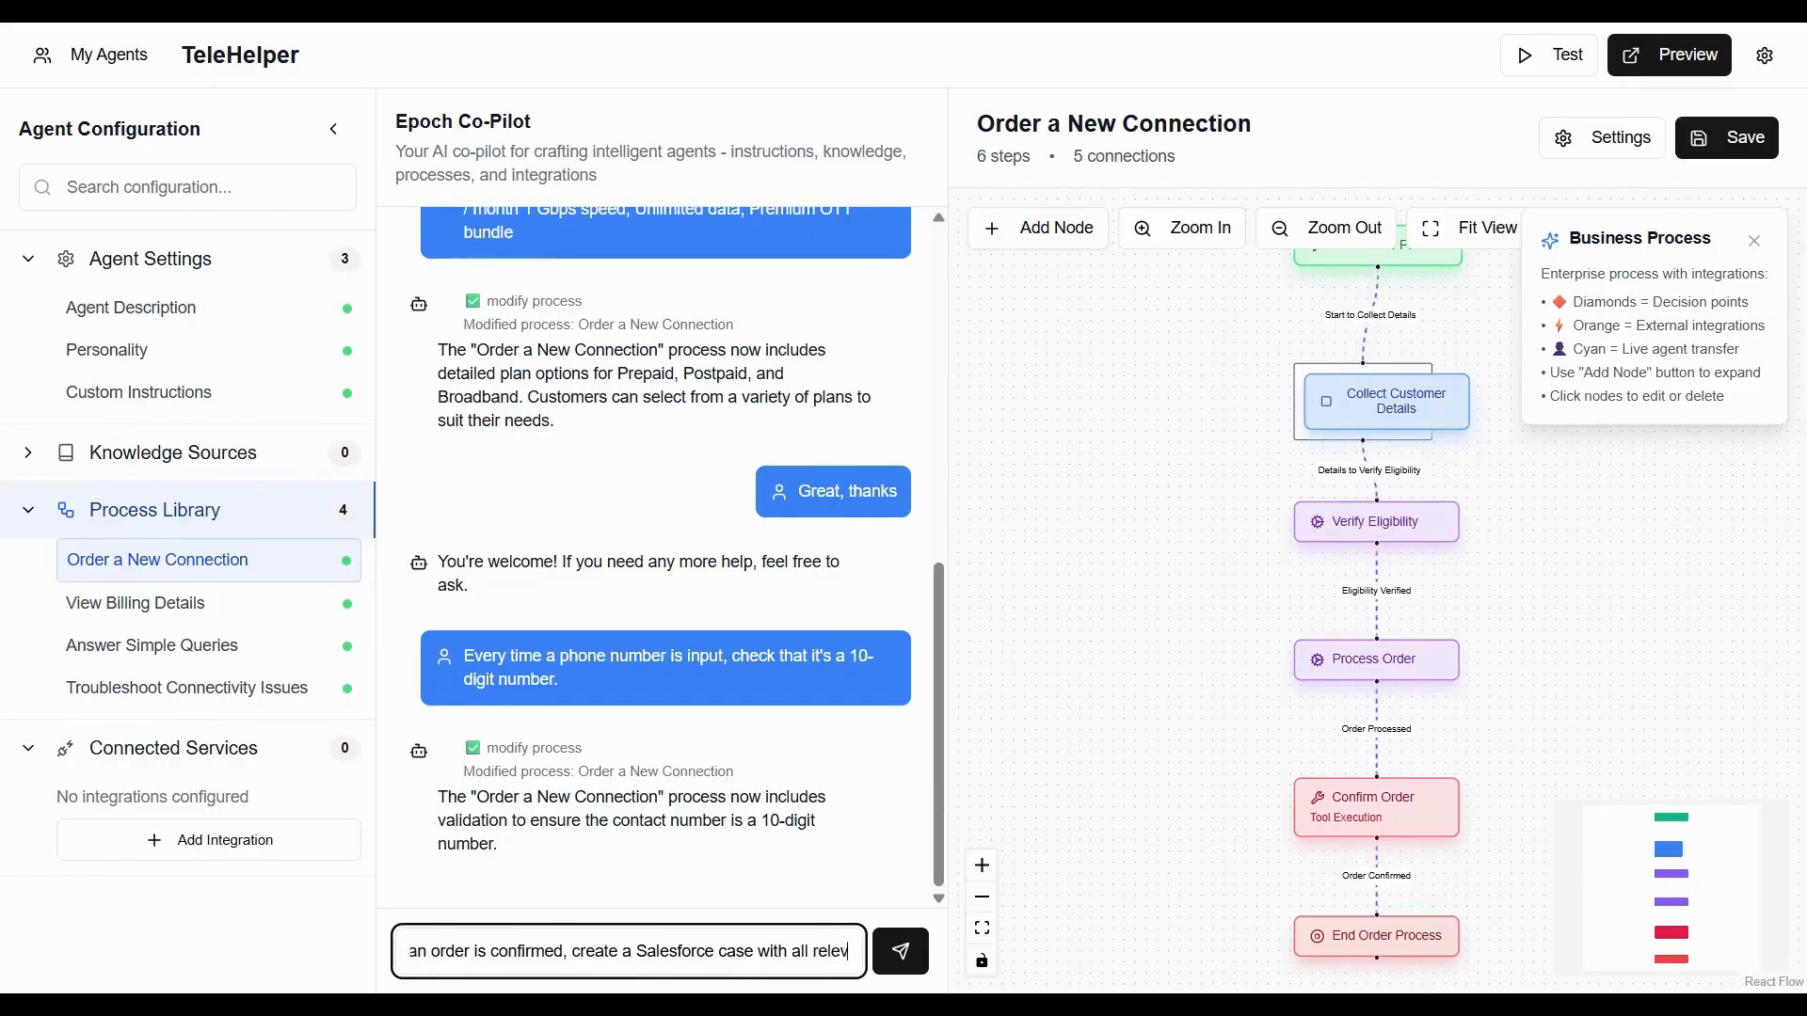
pyautogui.write('ant informatio')
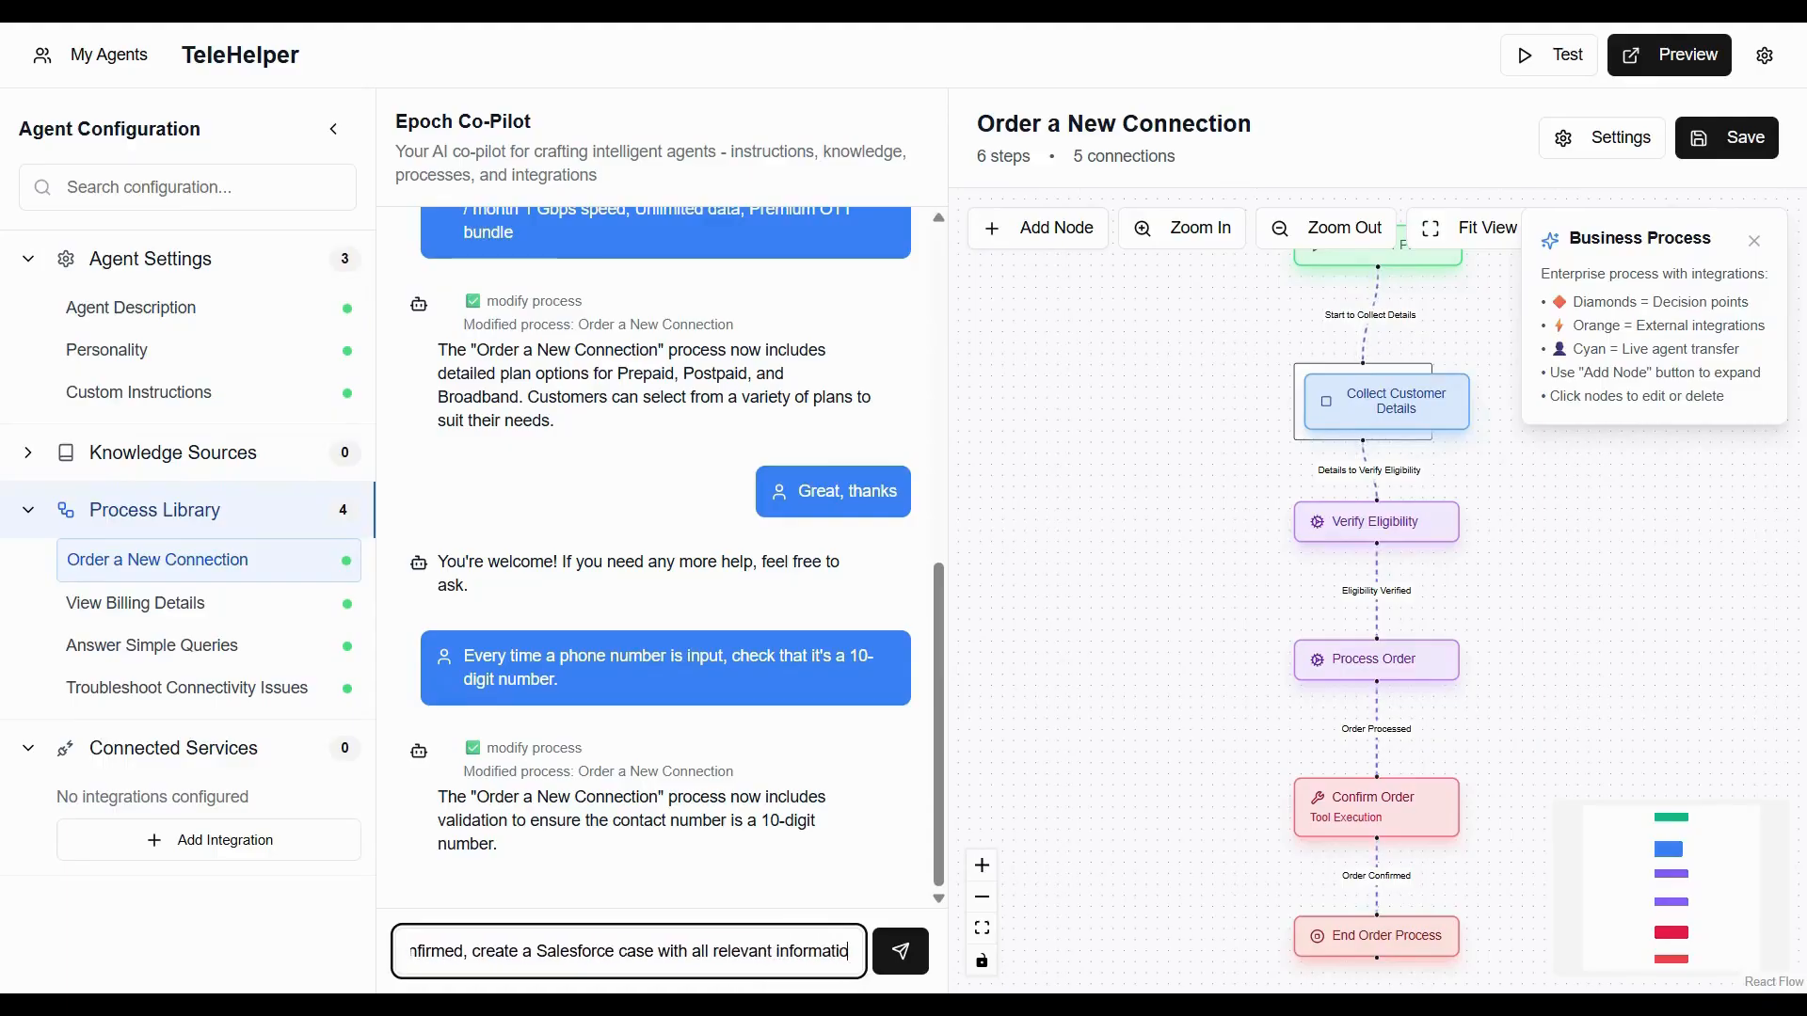
pyautogui.write('n included,')
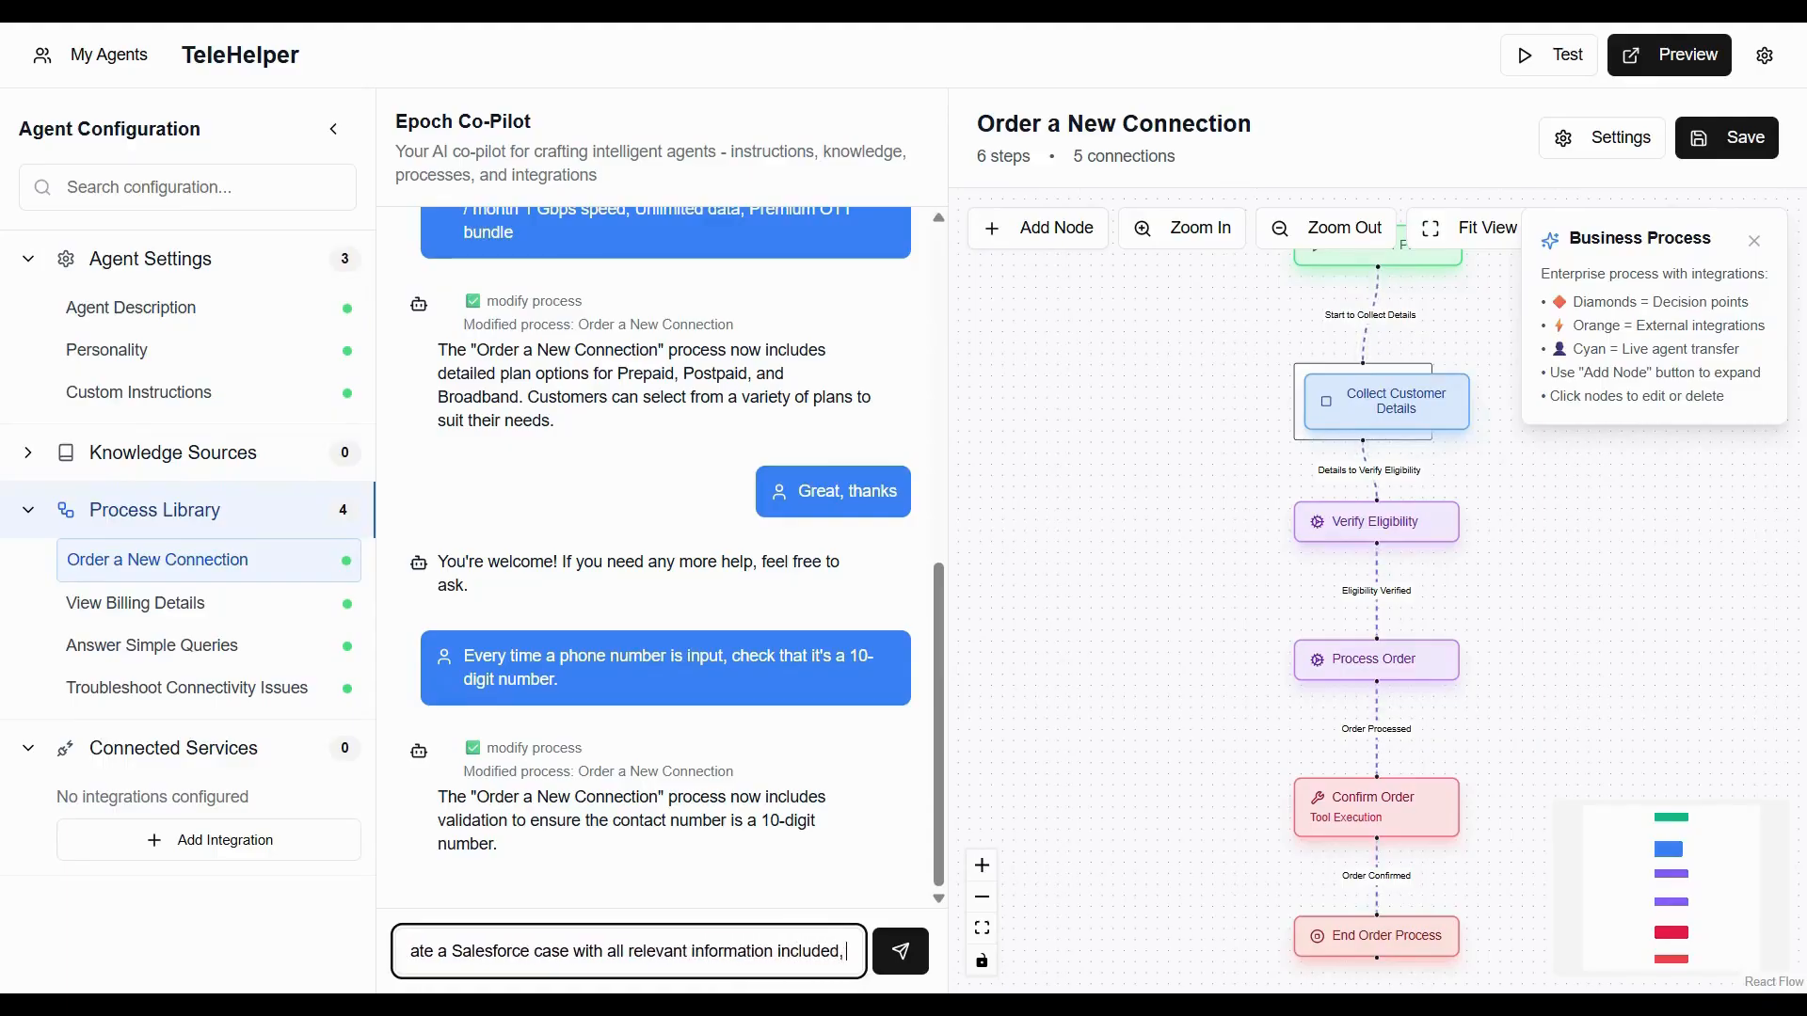
pyautogui.write(' such as customer name,')
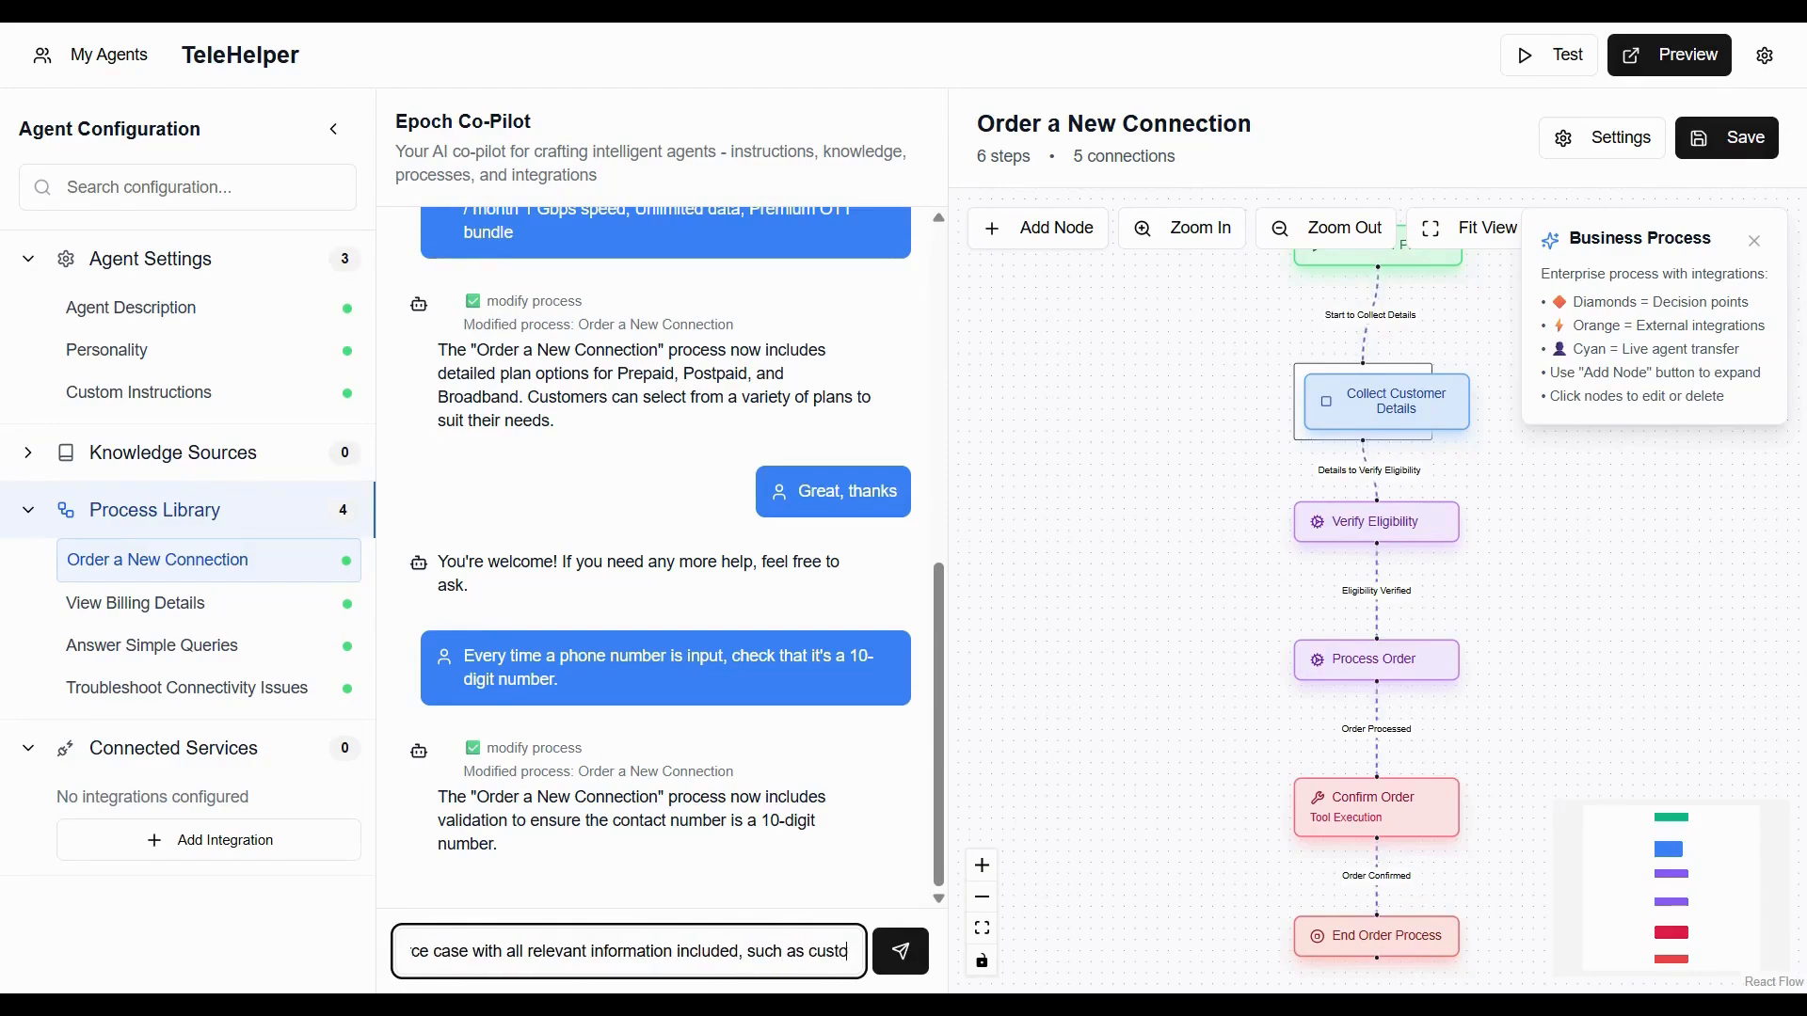
pyautogui.write(' p')
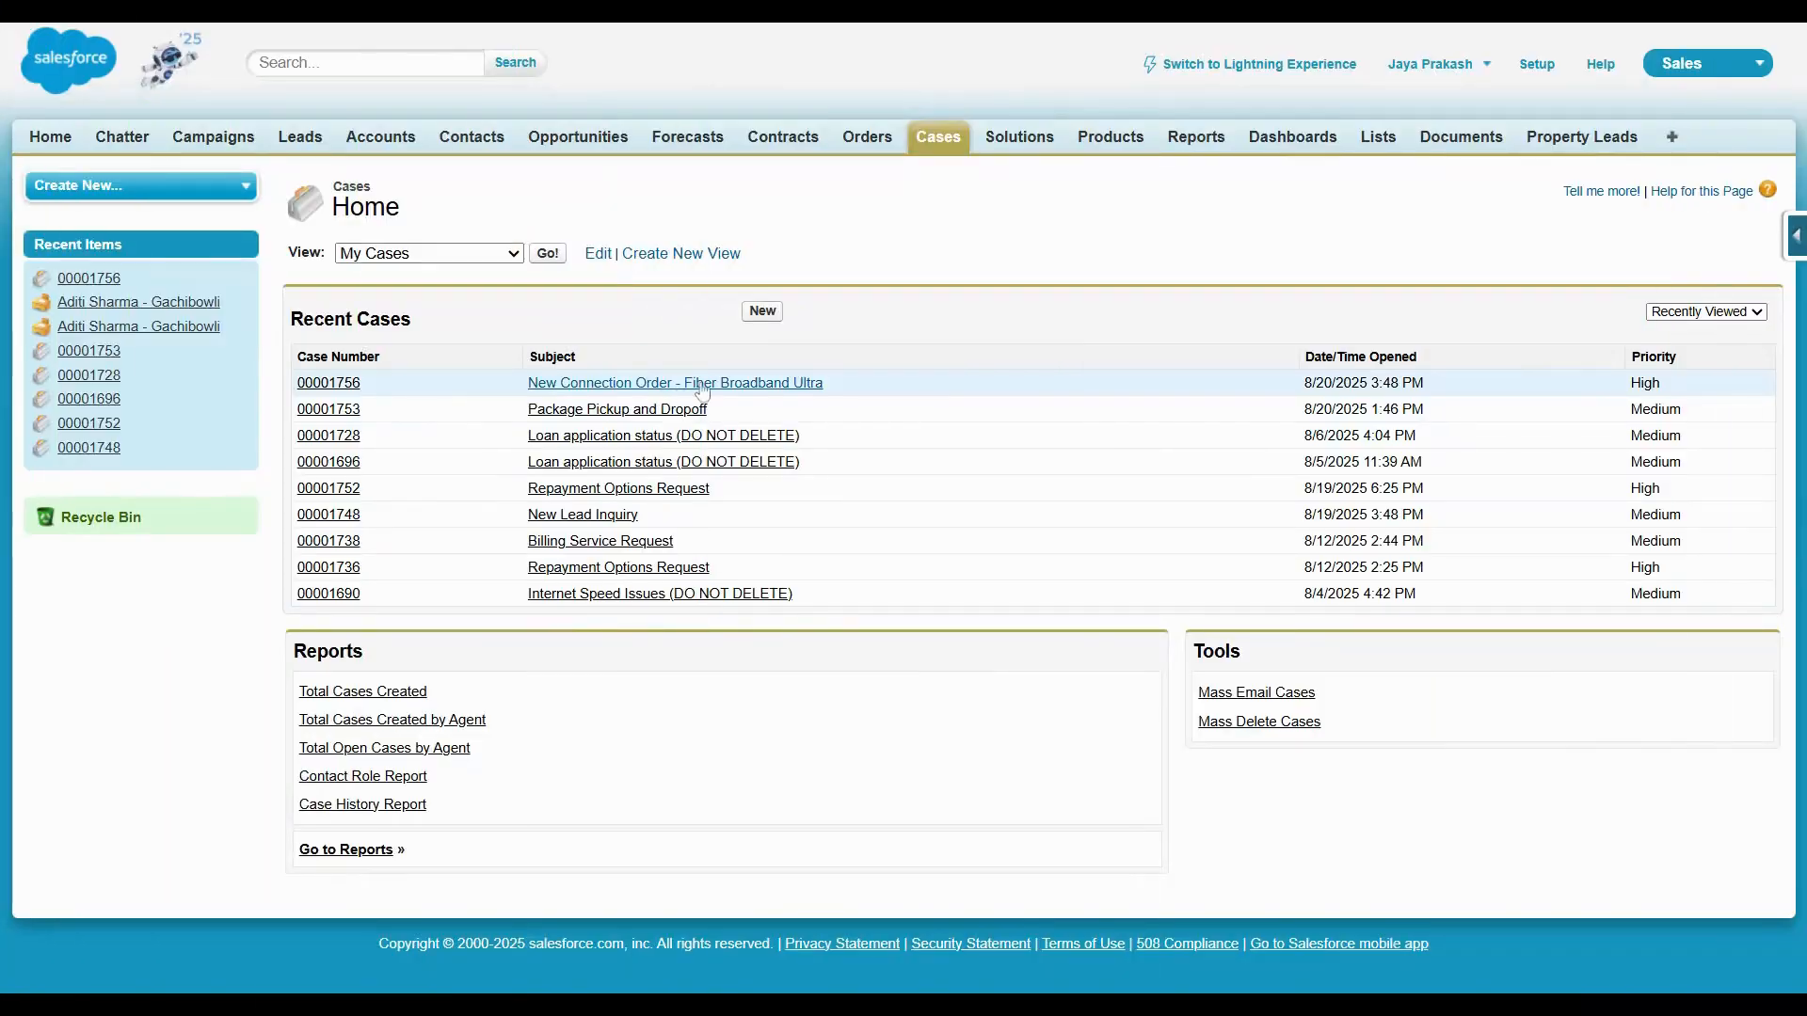
# In Salesforce, open the most recently created case to check its details.
pyautogui.click(703, 384)
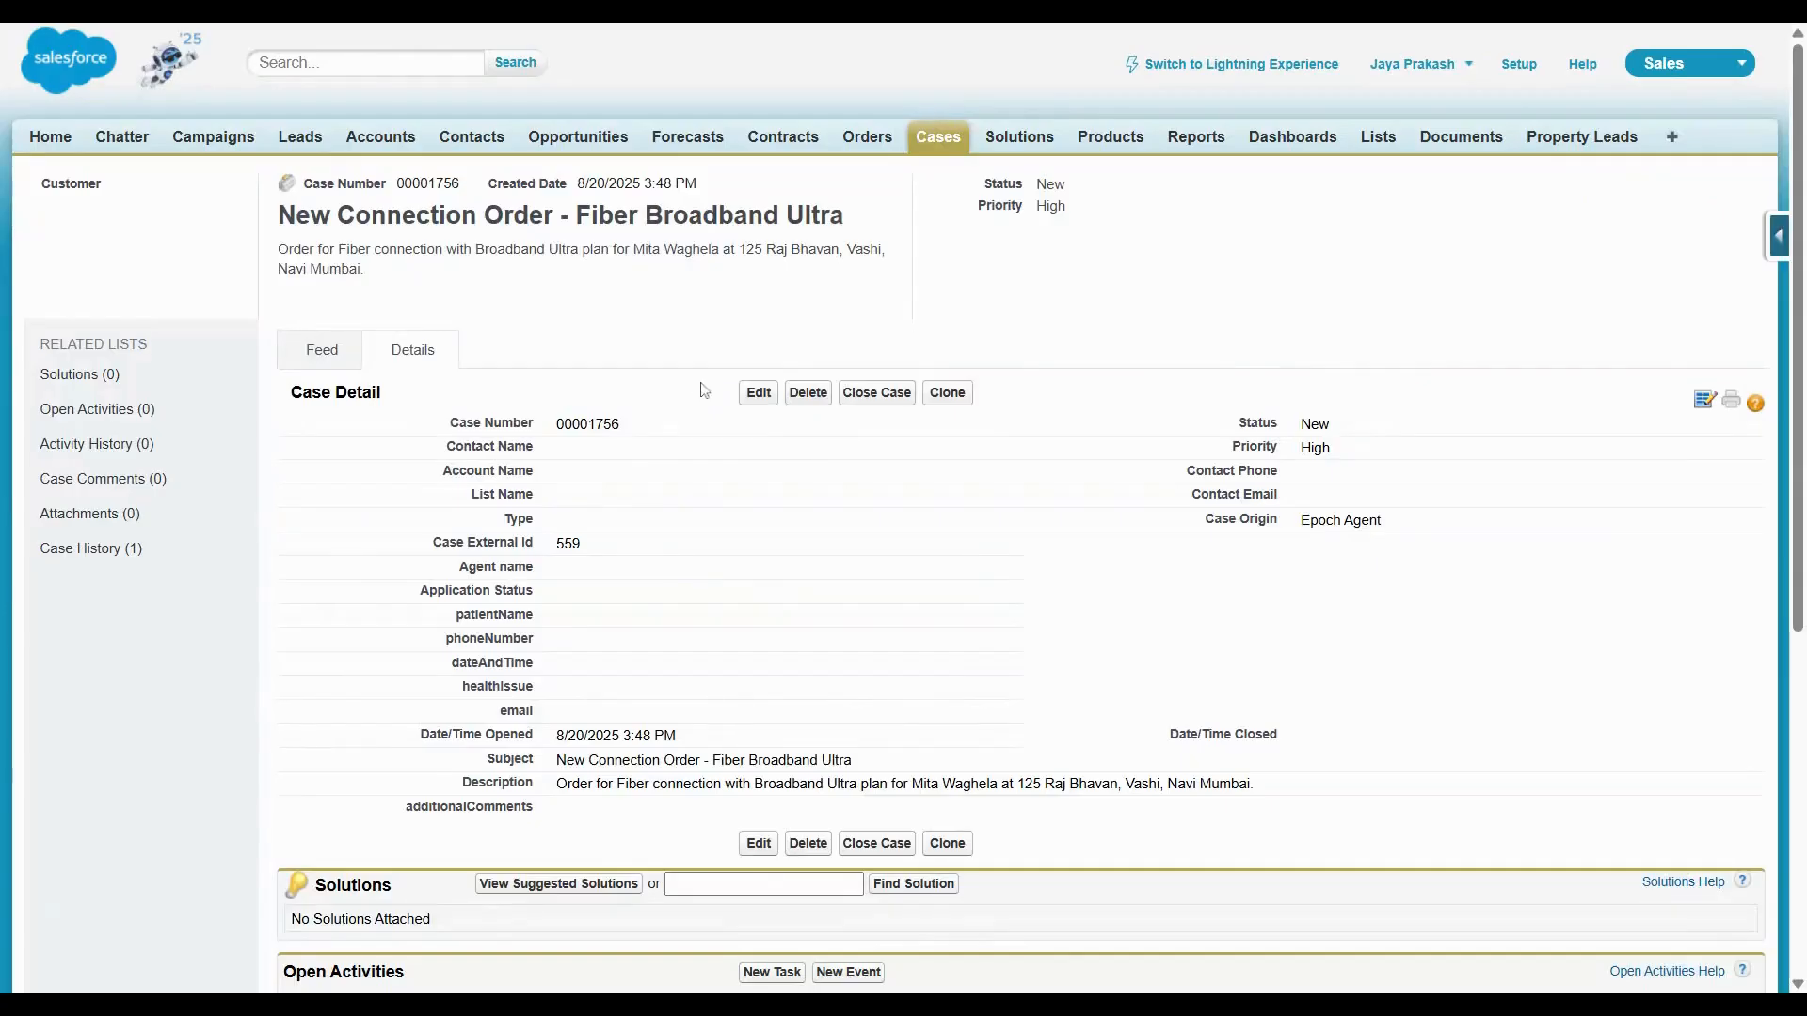